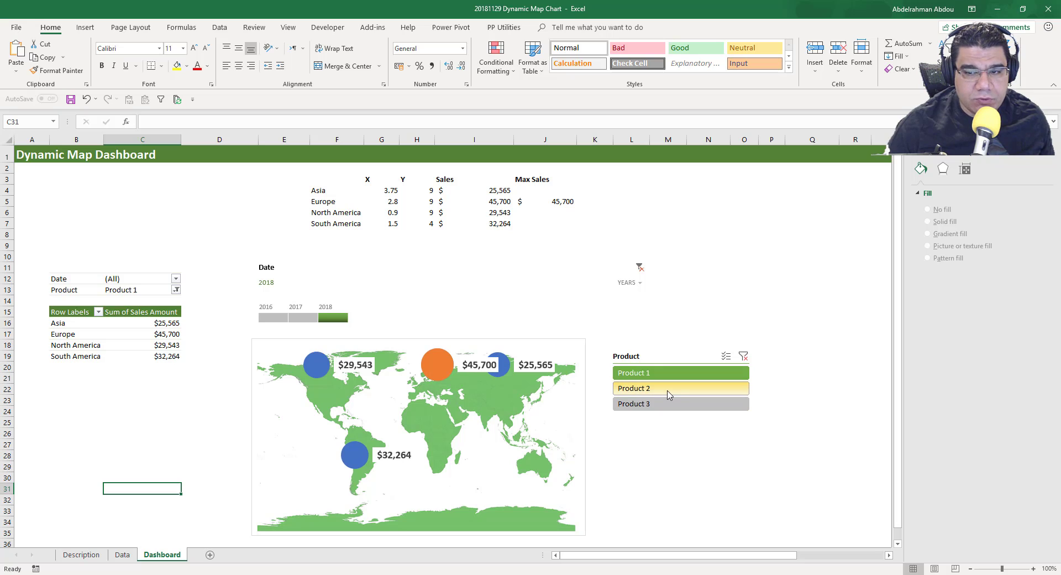
- Filter the dashboard to Product 2 and the year 2017, and view the timeline's available time levels
left_click(669, 393)
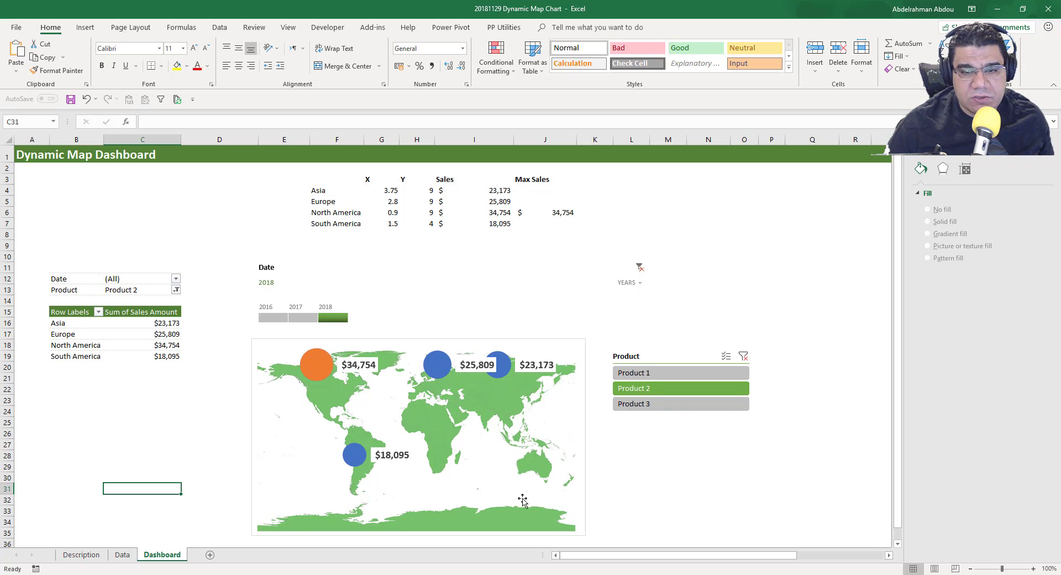
left_click(302, 317)
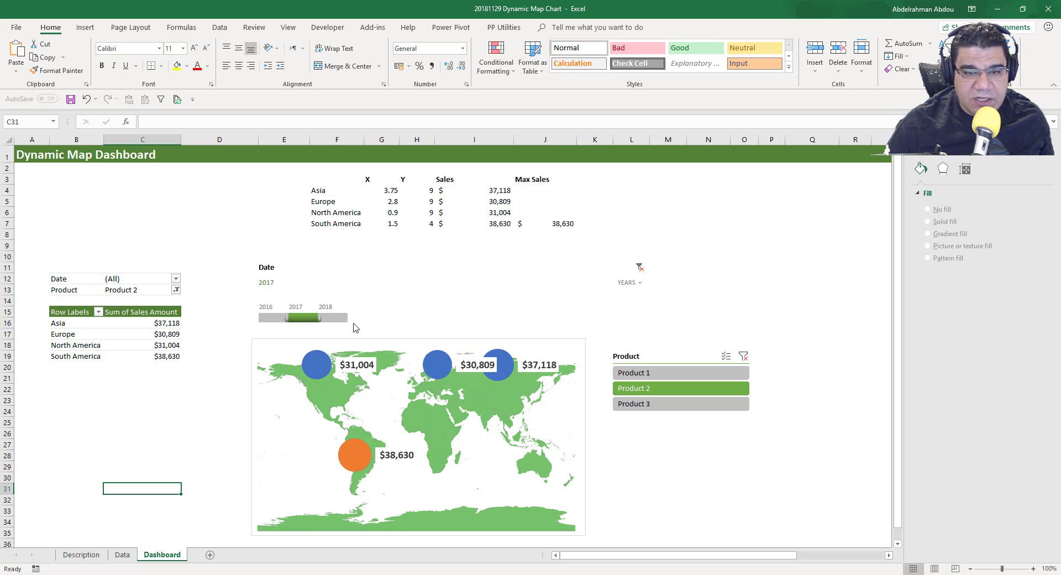
left_click(627, 282)
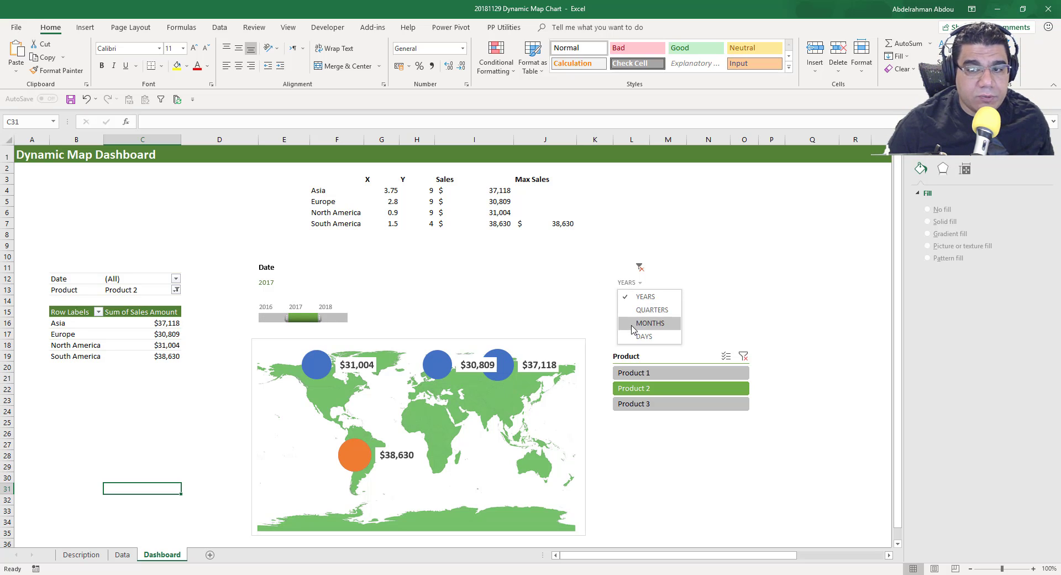
left_click(364, 317)
left_click(665, 269)
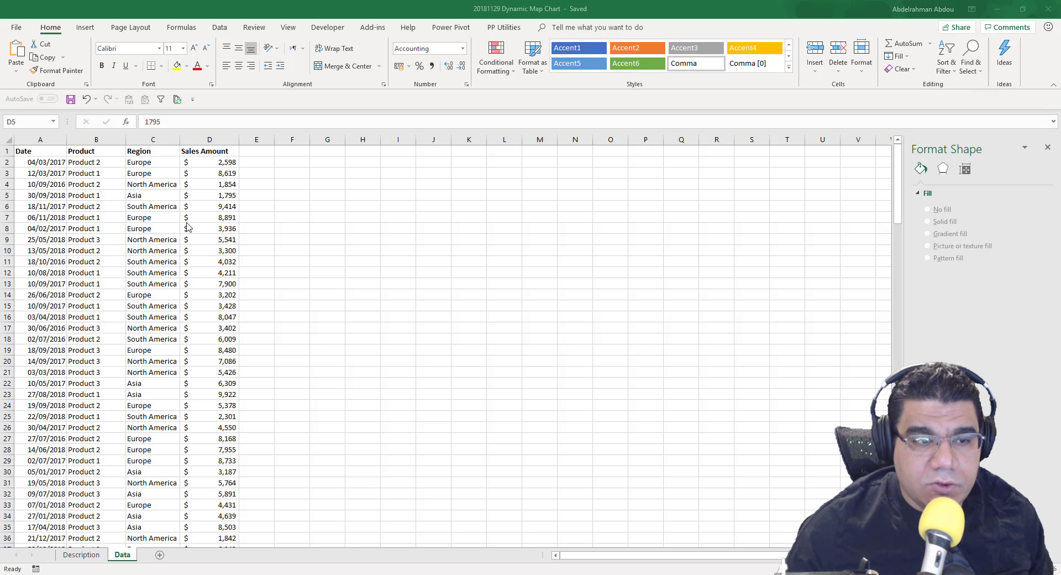
- Convert the sales data range A1:D177 on the Data sheet into a table with headers
left_click(74, 184)
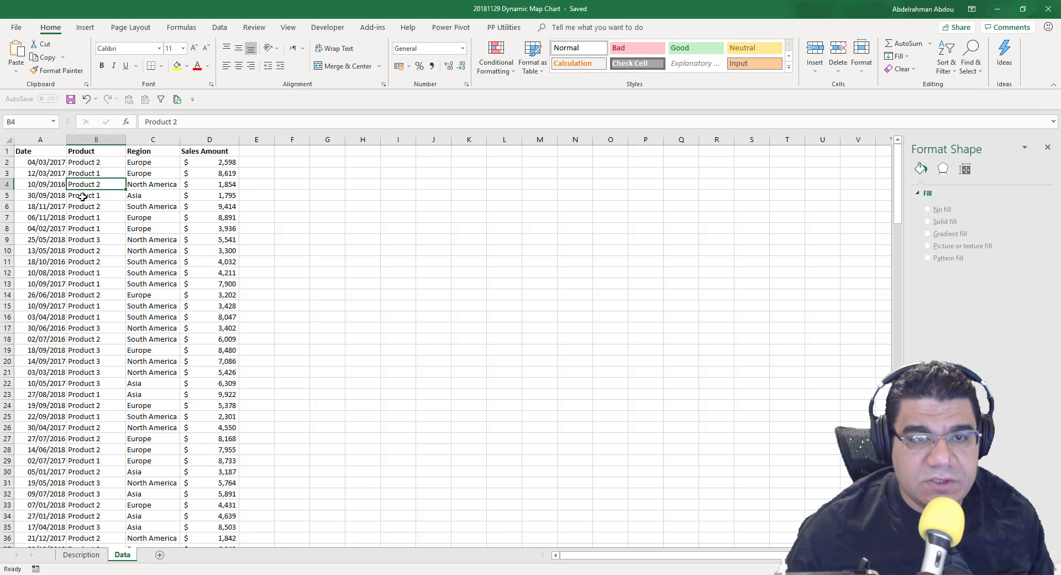
left_click(86, 26)
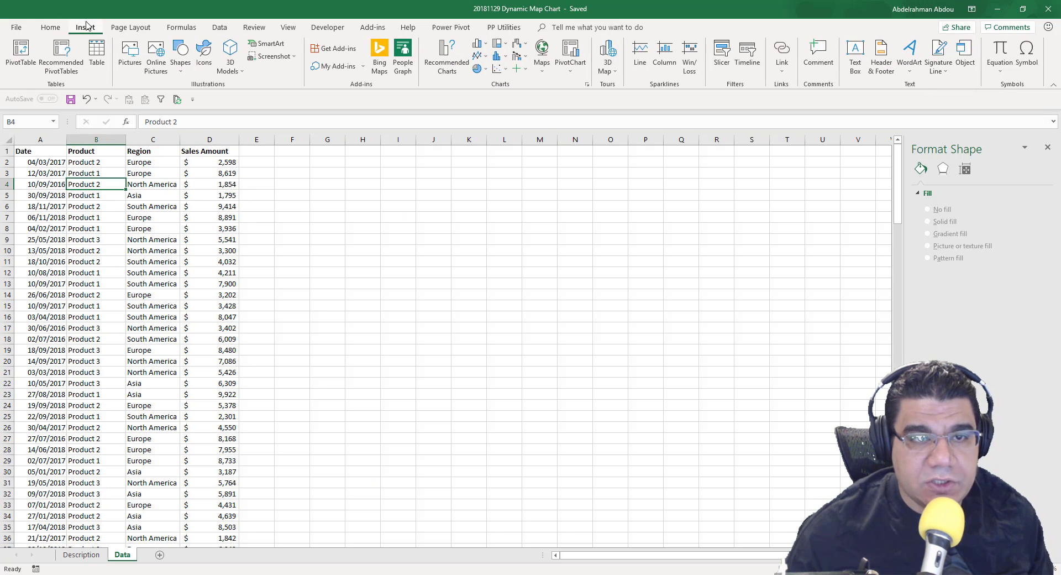
left_click(97, 58)
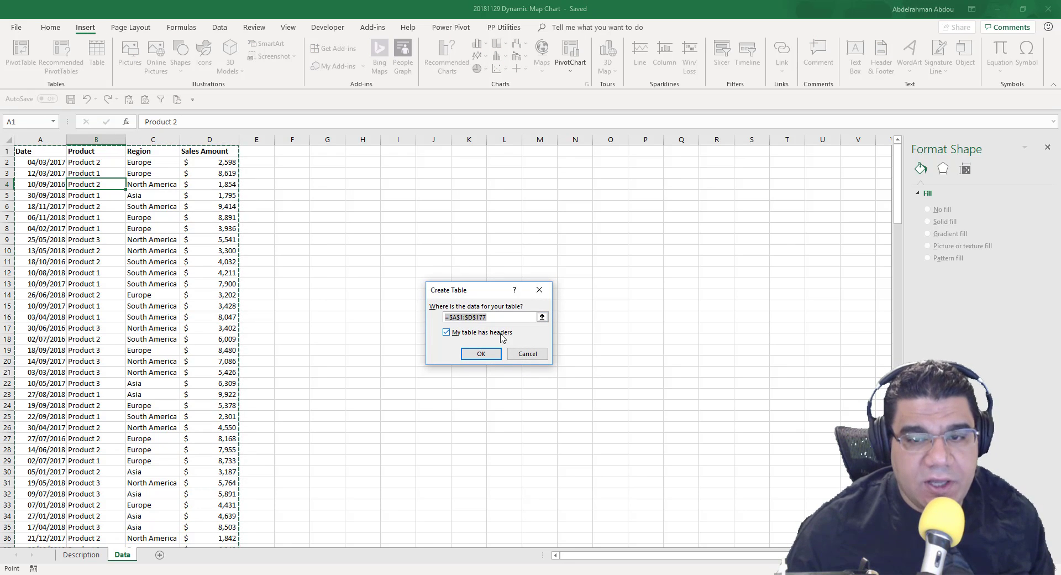
scroll(221, 382, "down", 5)
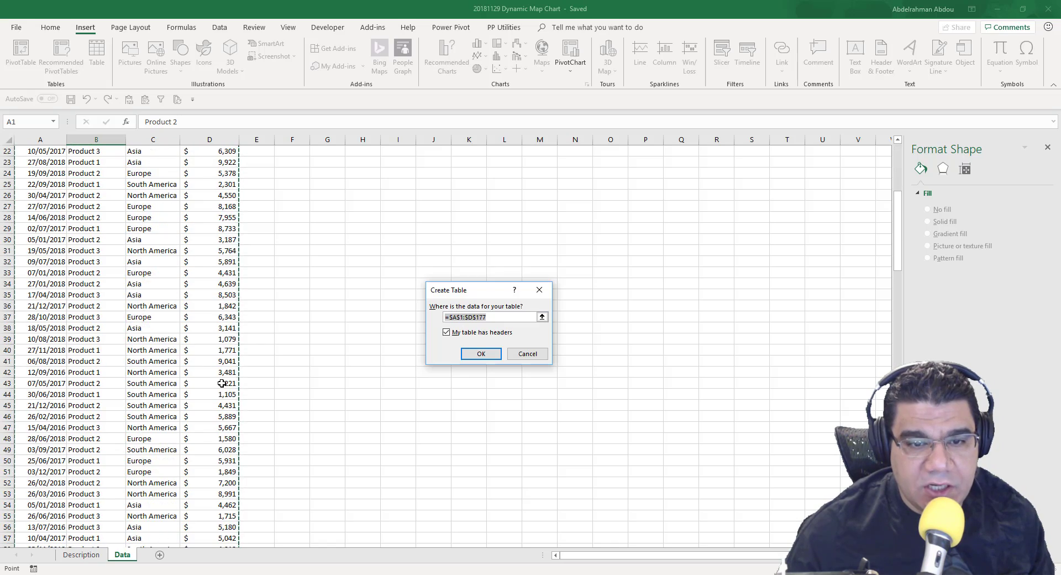
scroll(221, 381, "up", 5)
left_click(481, 353)
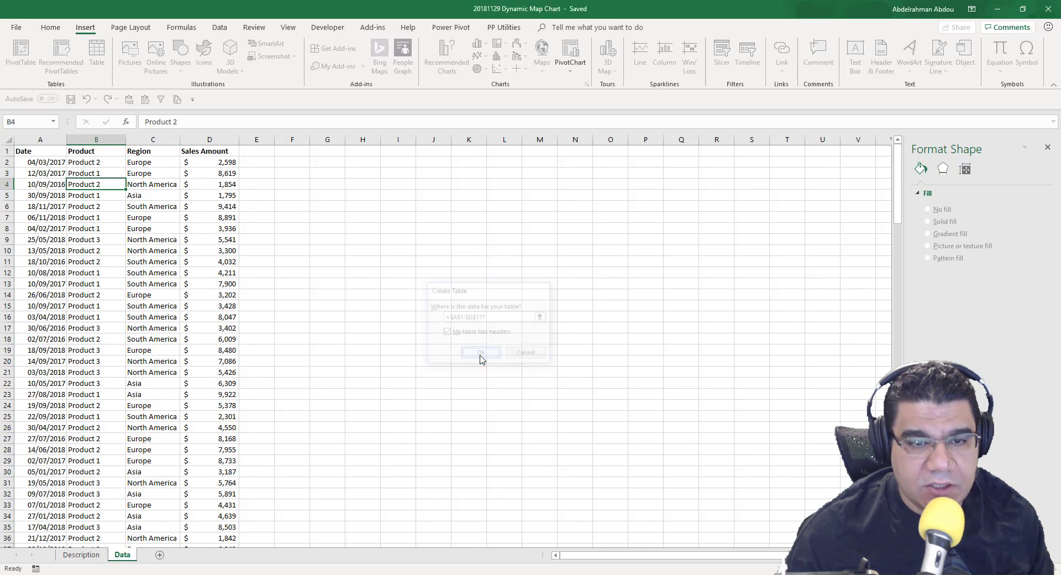
- Apply a medium green table style with banded rows to the sales table
left_click(765, 66)
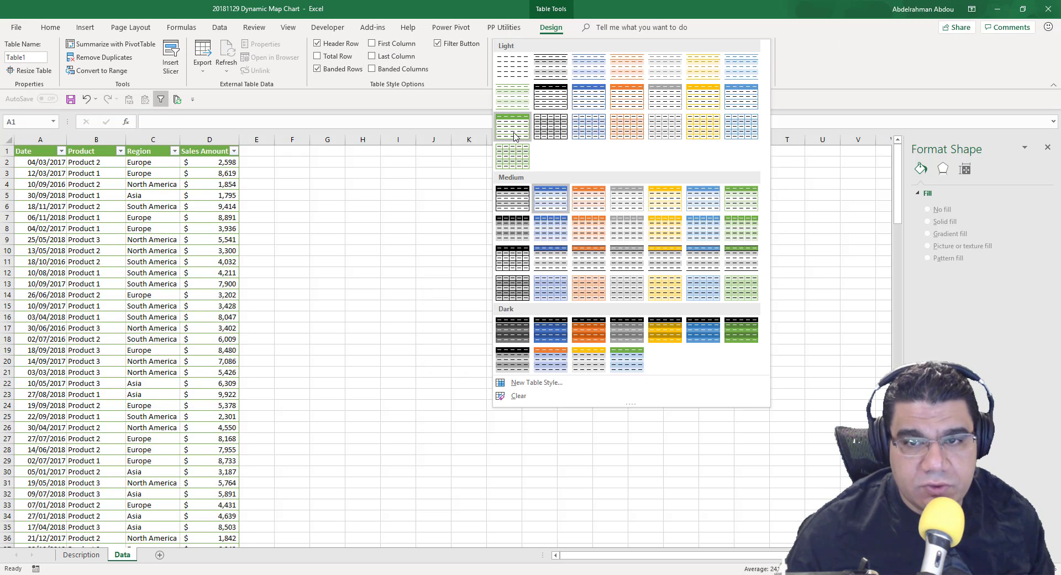
left_click(740, 199)
left_click(216, 228)
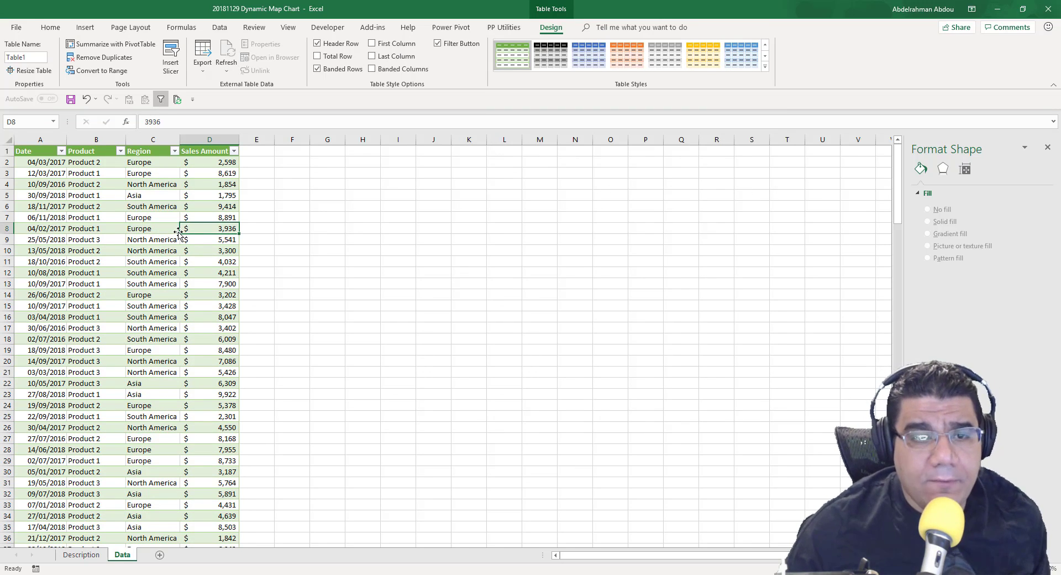
- Create a PivotTable from Table1 on a new worksheet, with Region as rows and the sum of Sales Amount as values
left_click(113, 184)
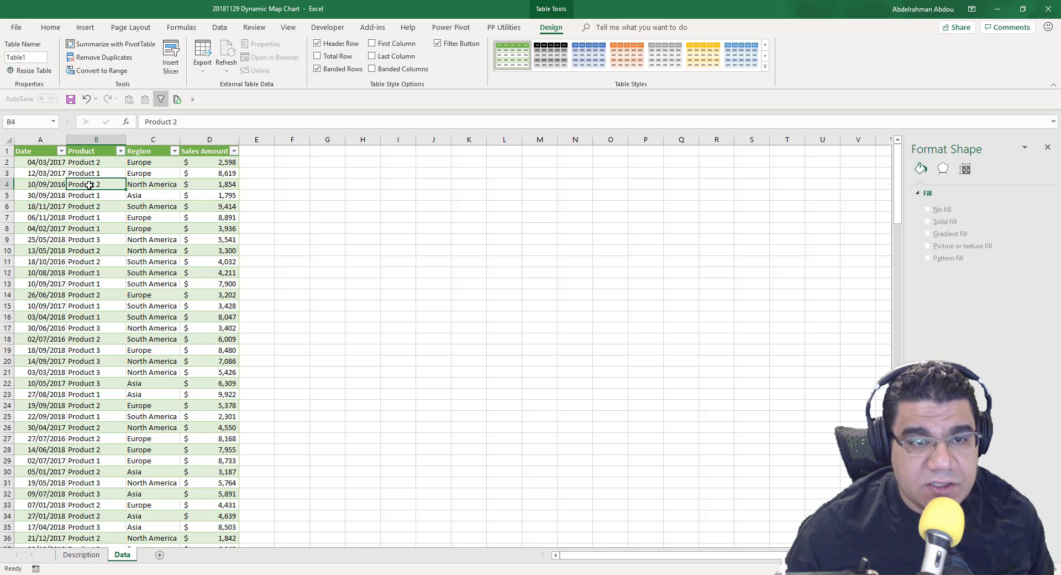
left_click(86, 28)
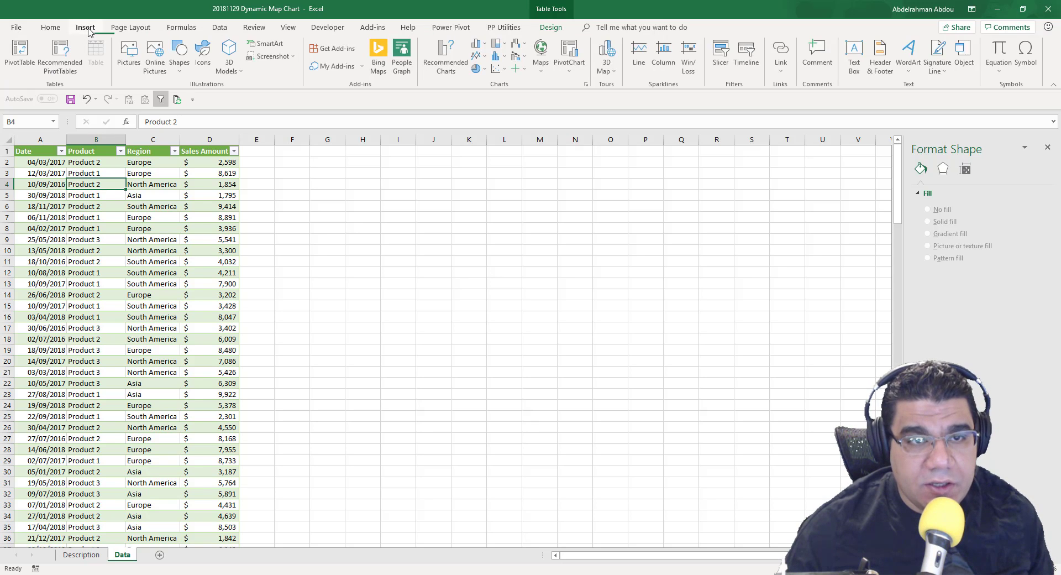
left_click(21, 56)
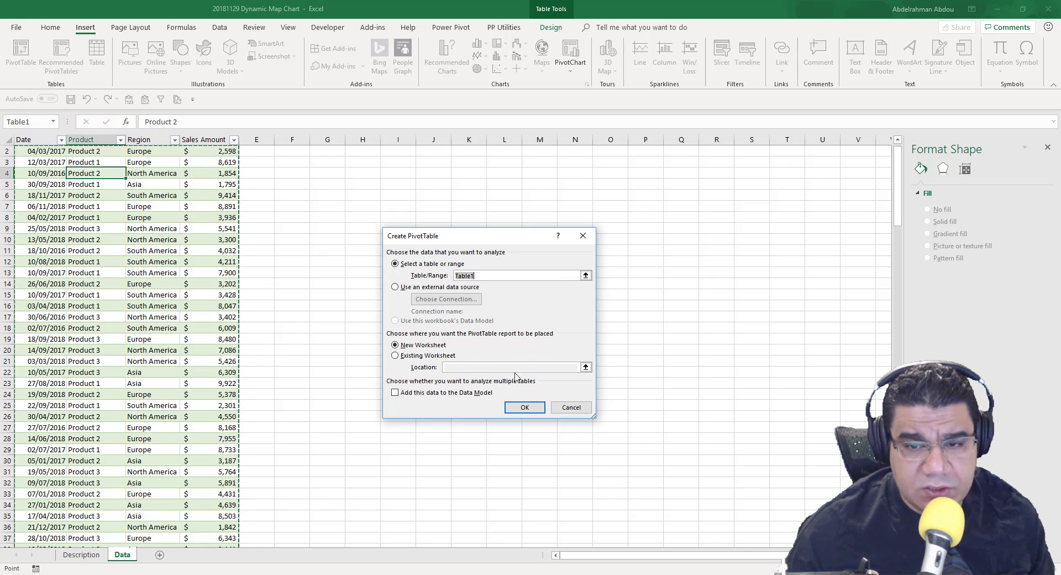
left_click(522, 407)
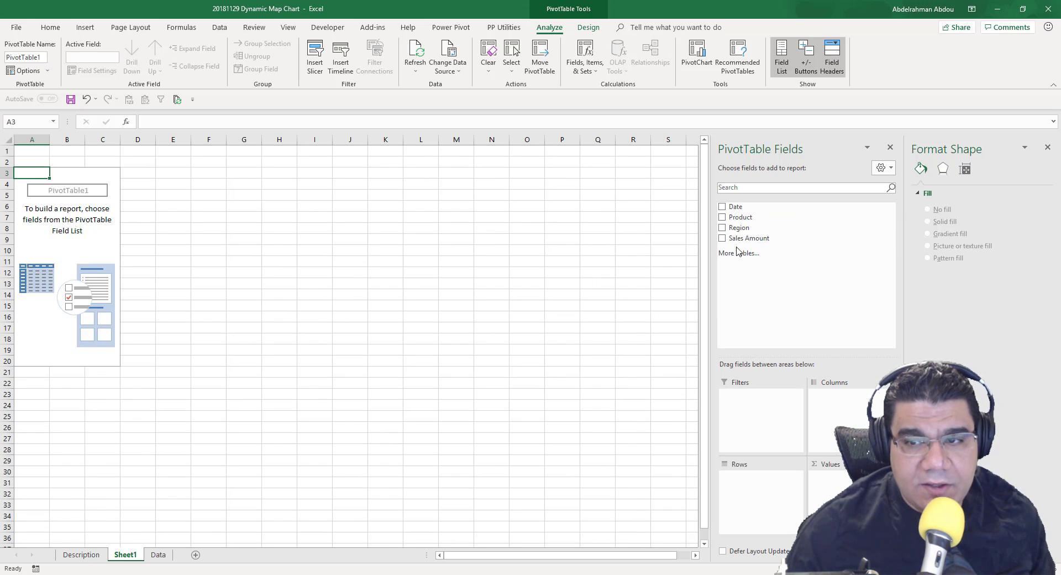
left_click_drag(760, 228, 768, 489)
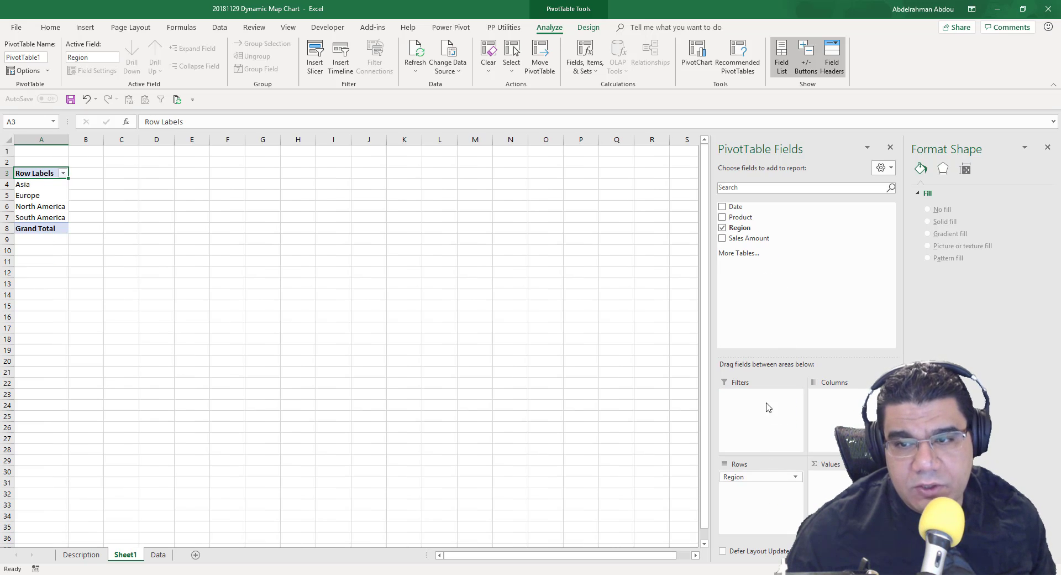
left_click_drag(751, 238, 836, 496)
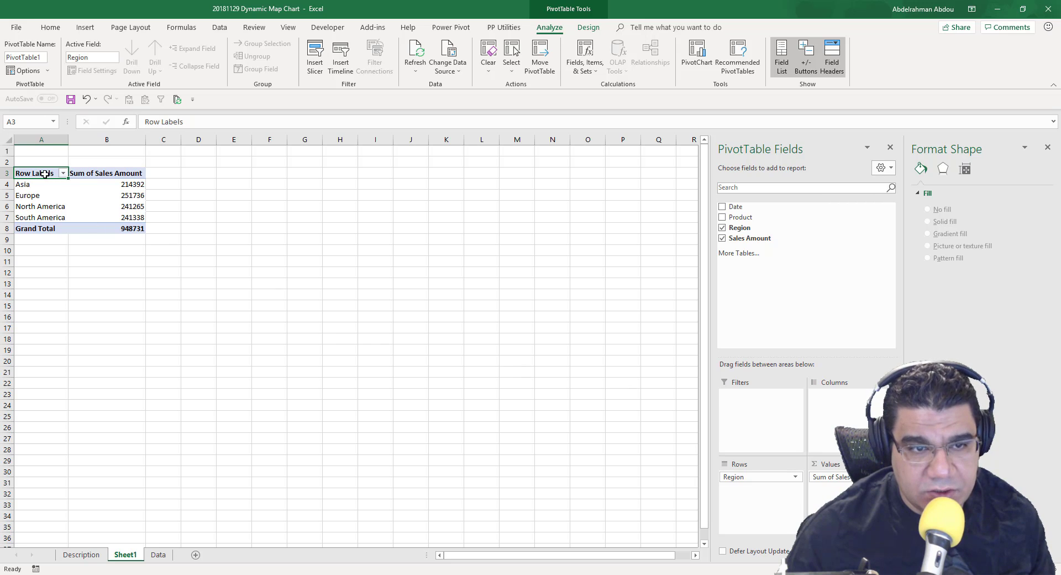
- Move the whole PivotTable down so that it starts in cell A15
left_click_drag(45, 174, 110, 226)
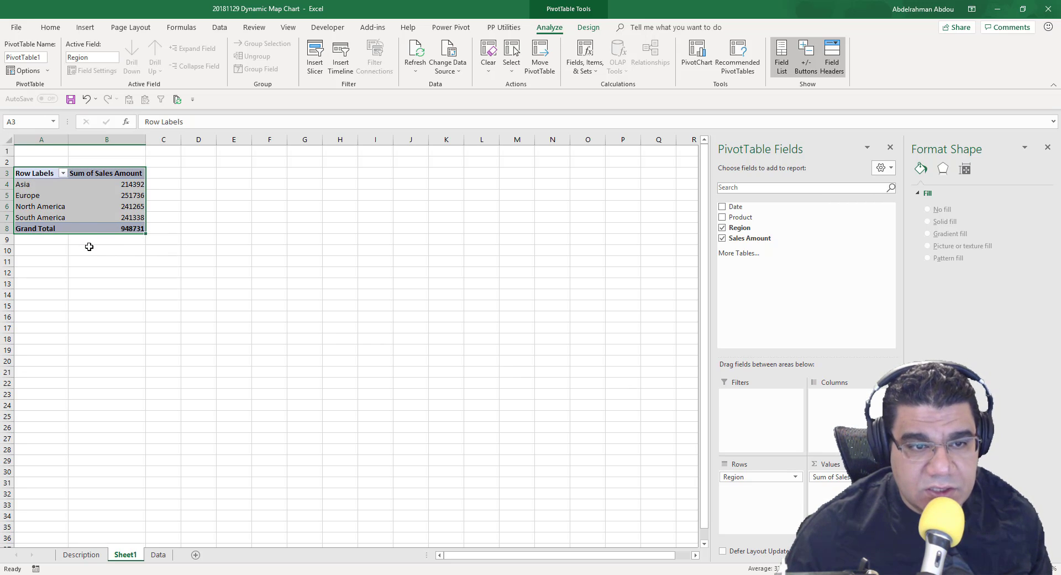
key("ctrl+x")
left_click(54, 302)
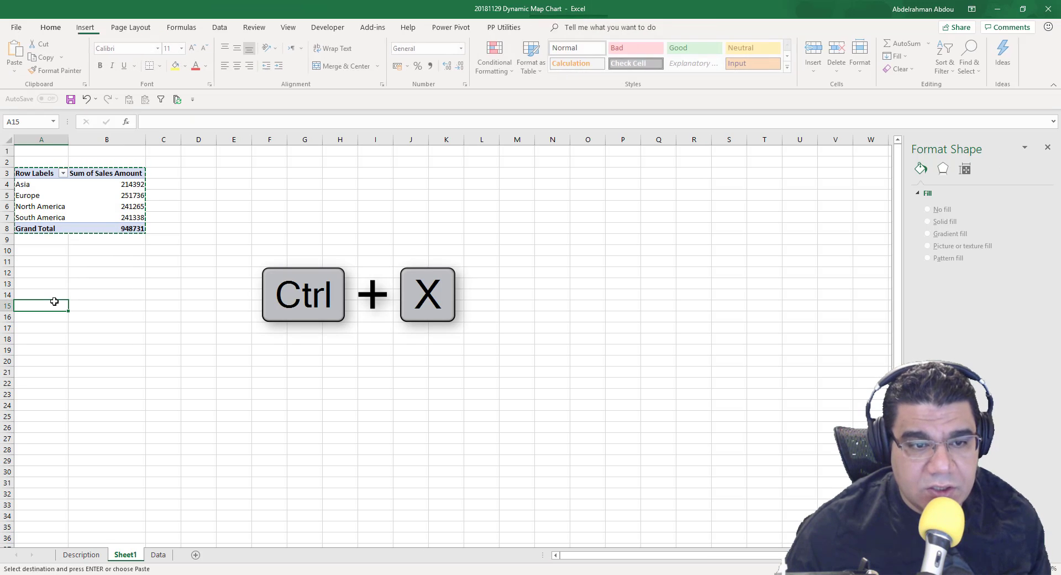
key("ctrl+v")
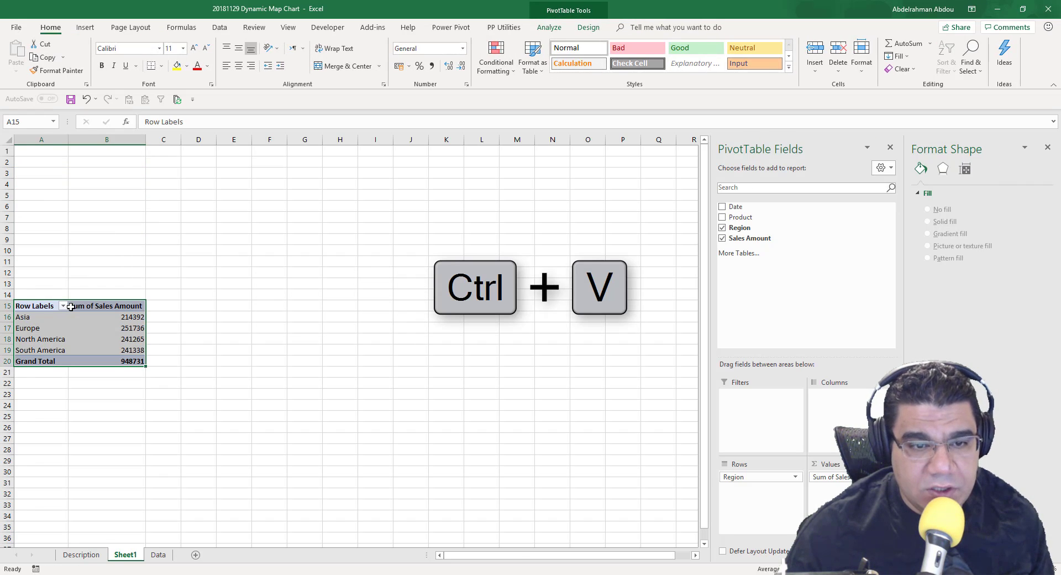
left_click(128, 272)
- Apply a medium green PivotTable style with a solid green header to the region sales summary
left_click(132, 316)
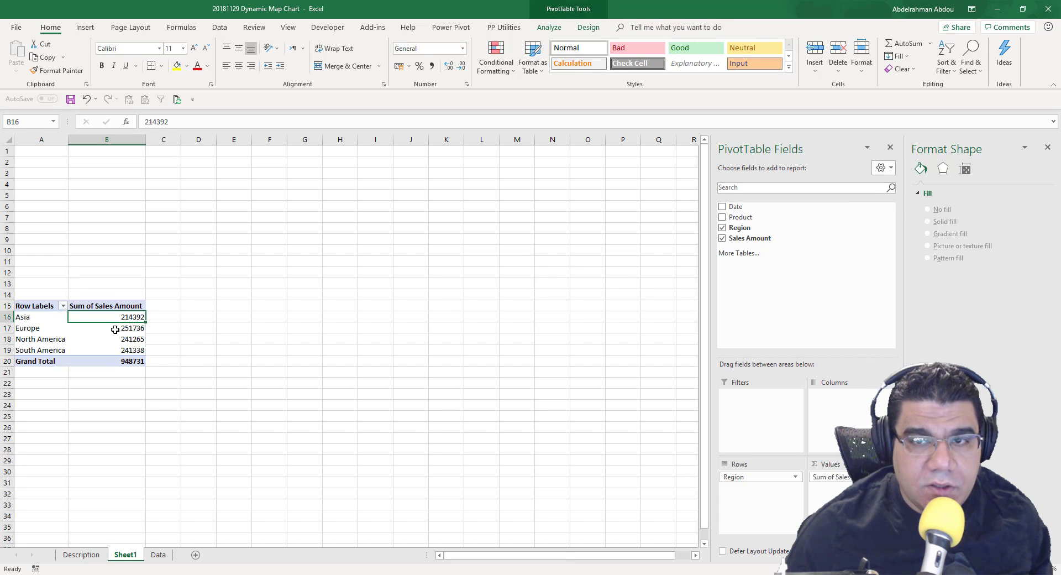
left_click(592, 31)
left_click(539, 66)
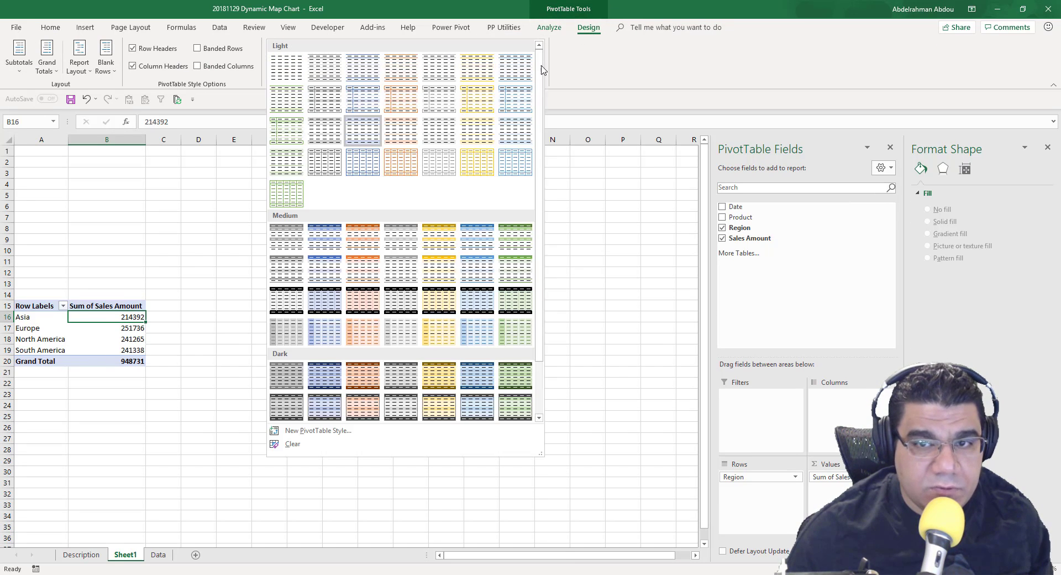
left_click(520, 246)
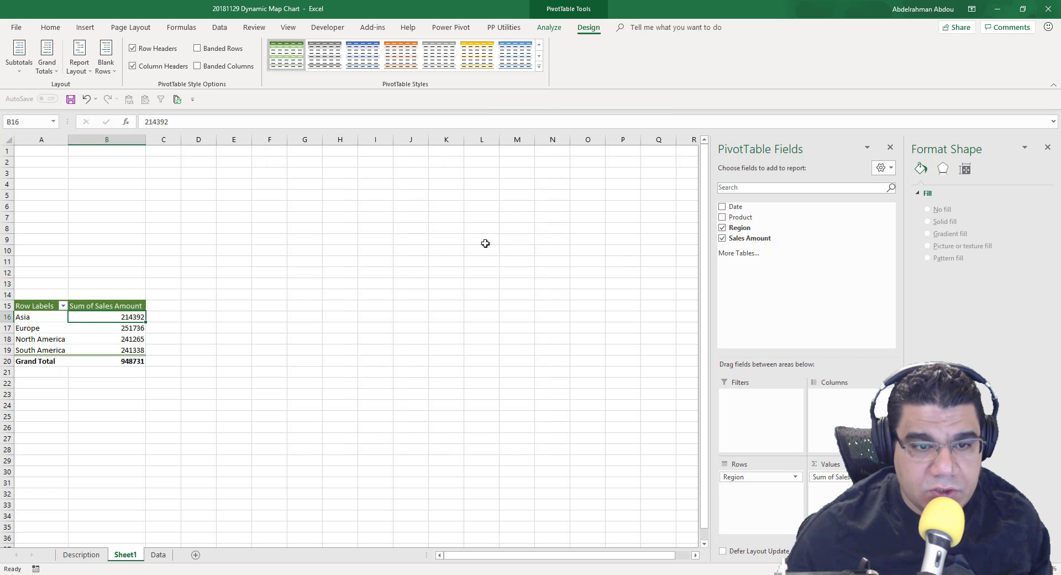
left_click(105, 328)
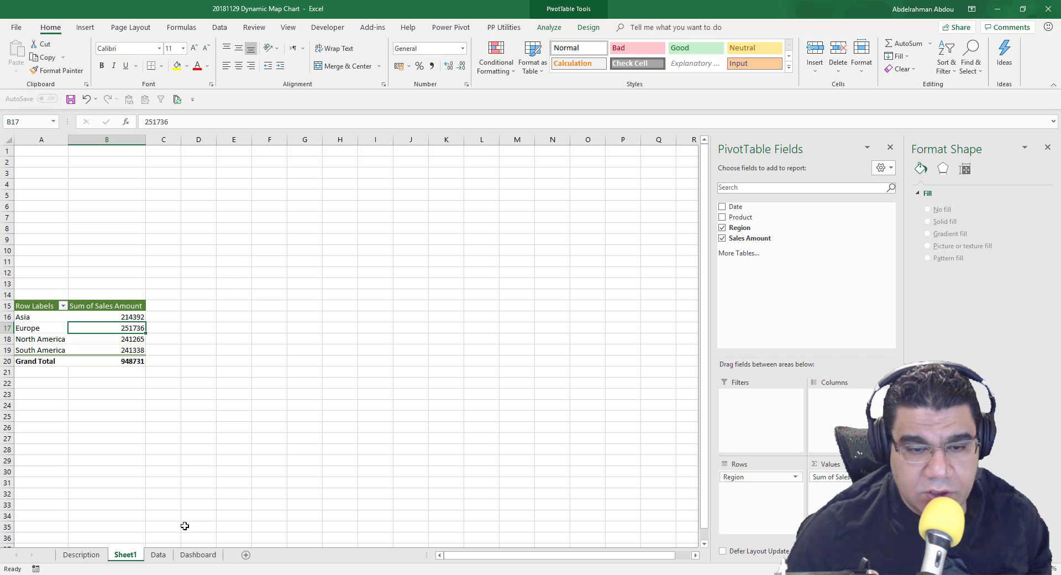
- Examine the finished Dashboard sheet's helper table in F3:J7 with the X, Y, Sales and Max Sales columns
left_click(197, 555)
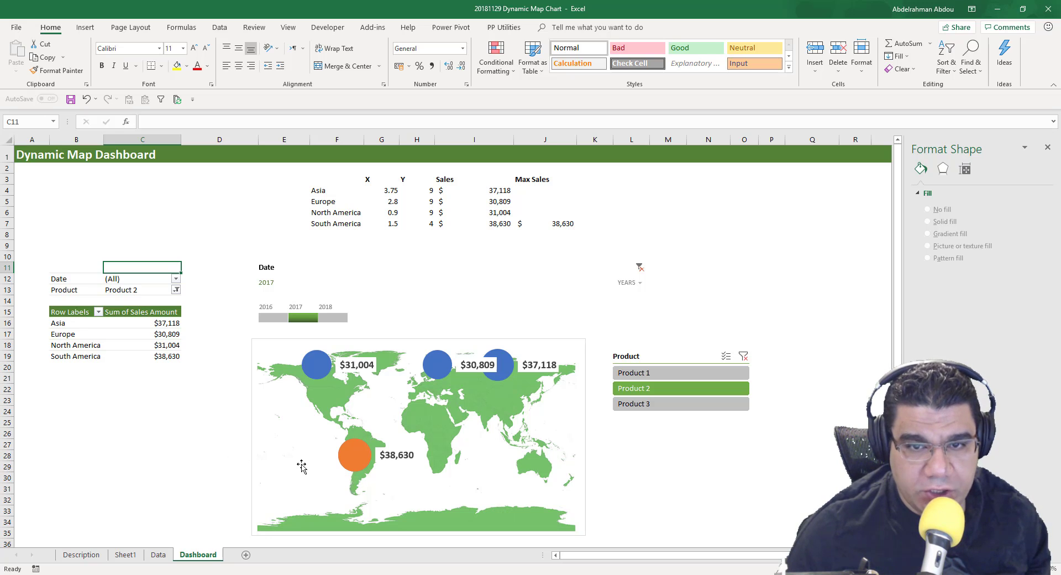
left_click_drag(321, 183, 549, 223)
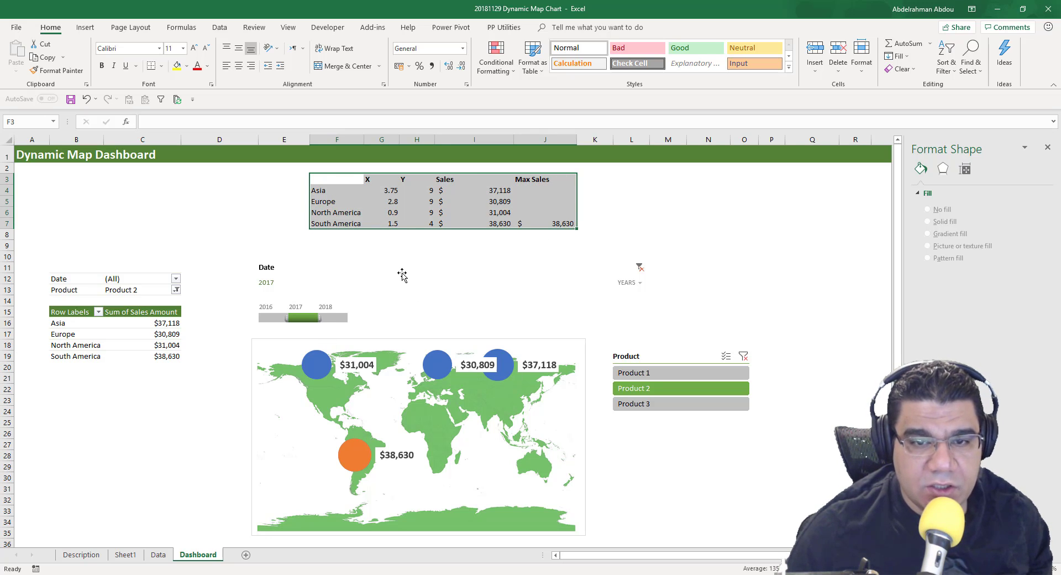
left_click(338, 245)
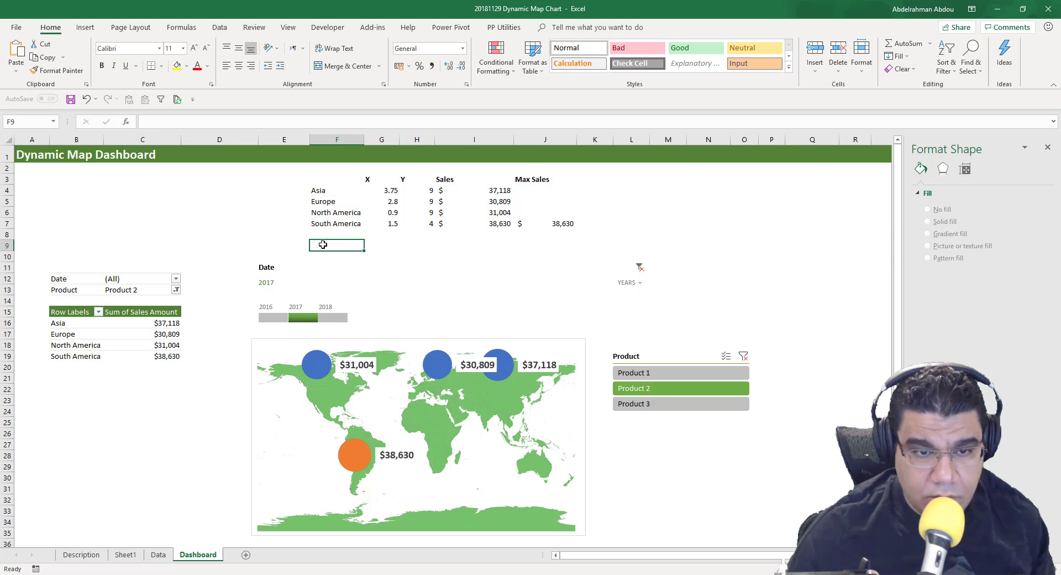
- Insert an empty scatter chart on Sheet1 from a blank cell away from the PivotTable
left_click(134, 555)
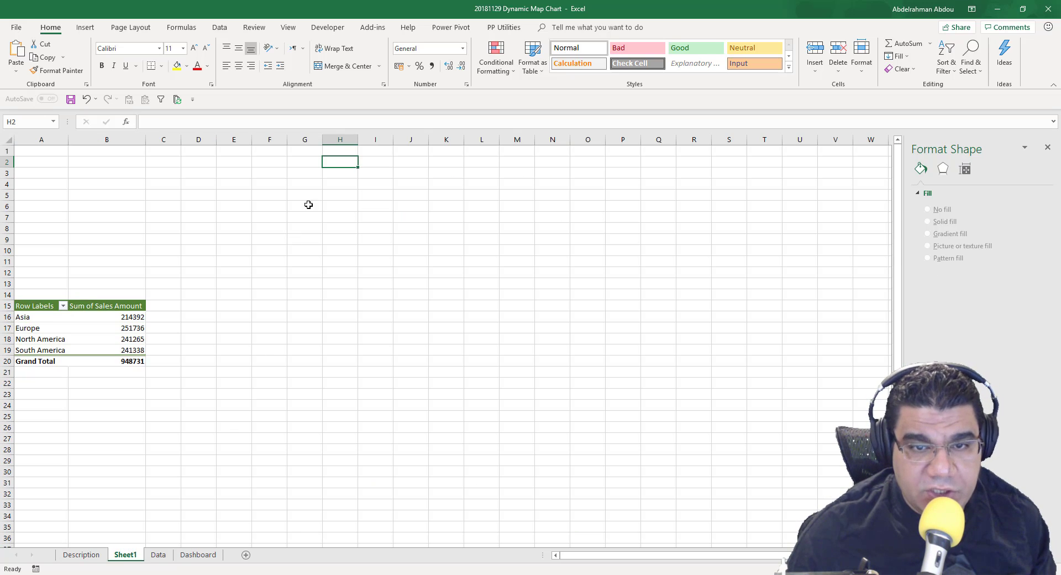
left_click(315, 252)
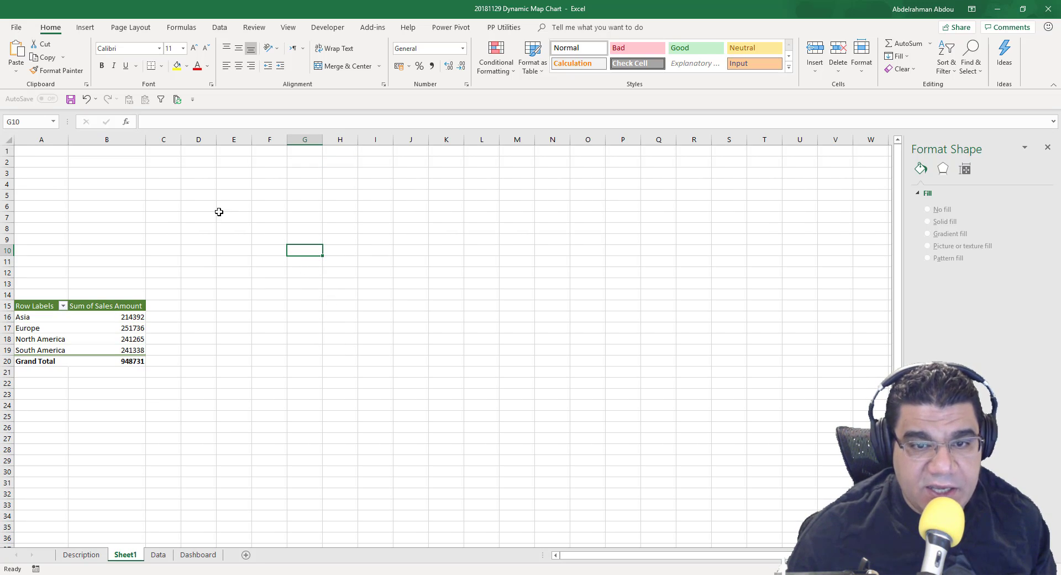
left_click(84, 28)
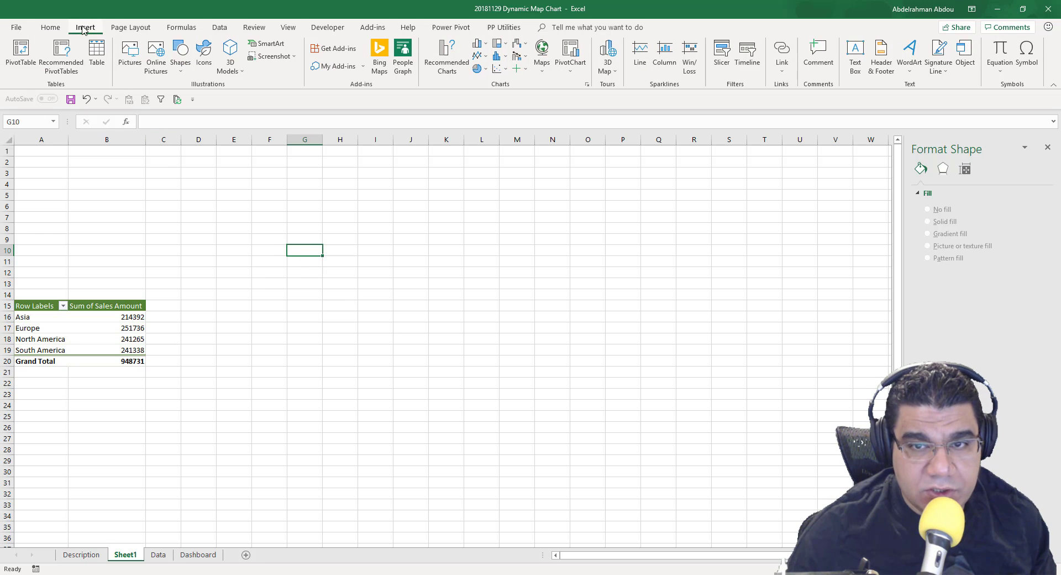
left_click(501, 71)
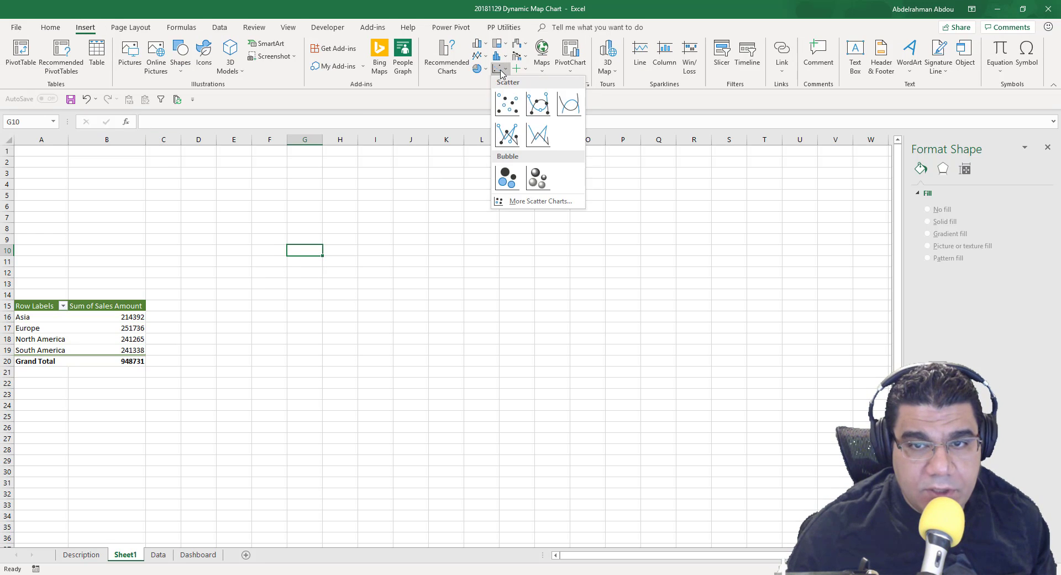
left_click(507, 104)
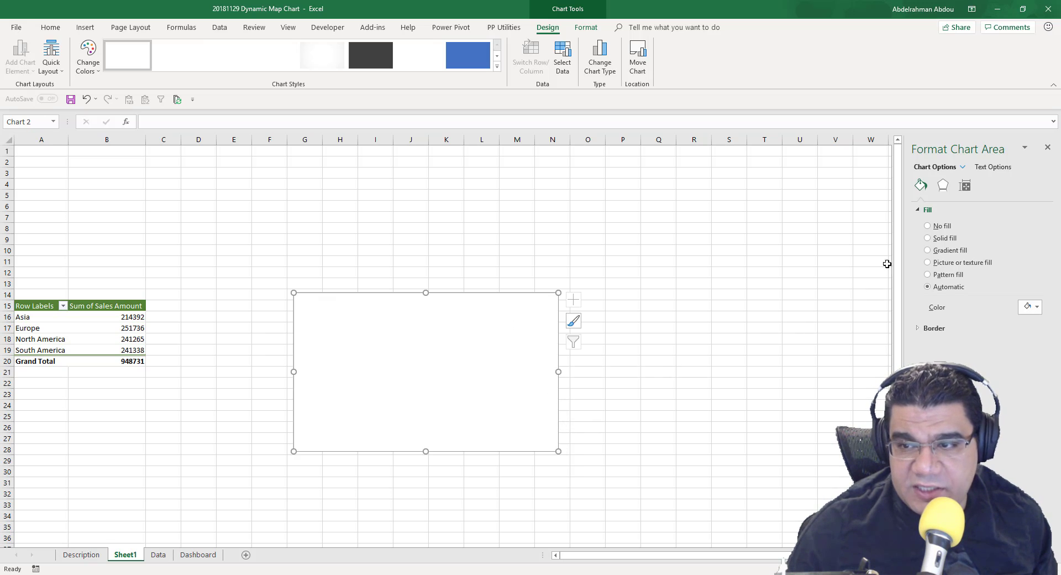
- Fill the empty chart's area with the plain green world map found by searching online pictures for "world map vector map"
right_click(500, 409)
left_click(542, 383)
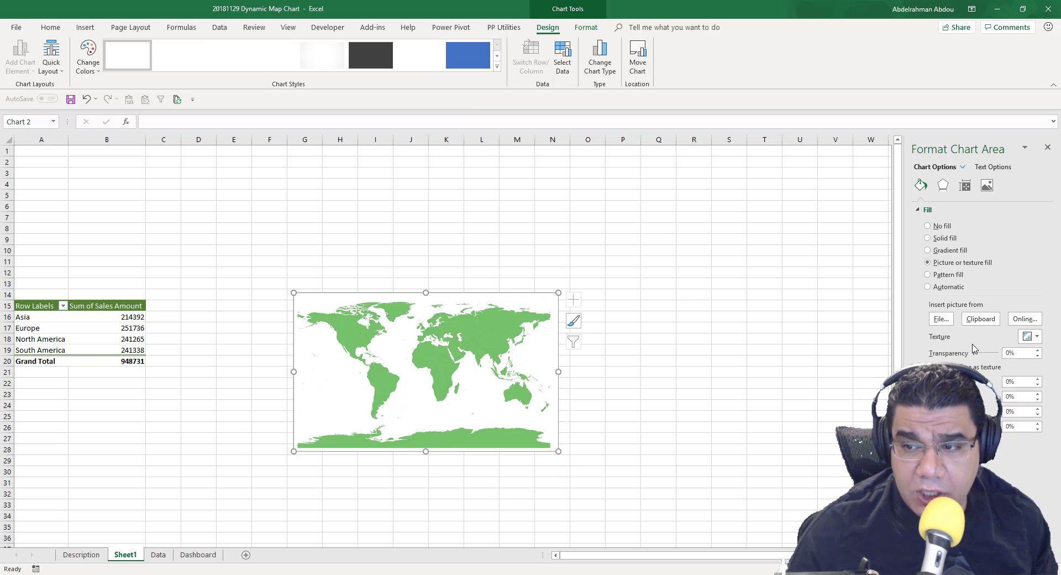
left_click(1023, 318)
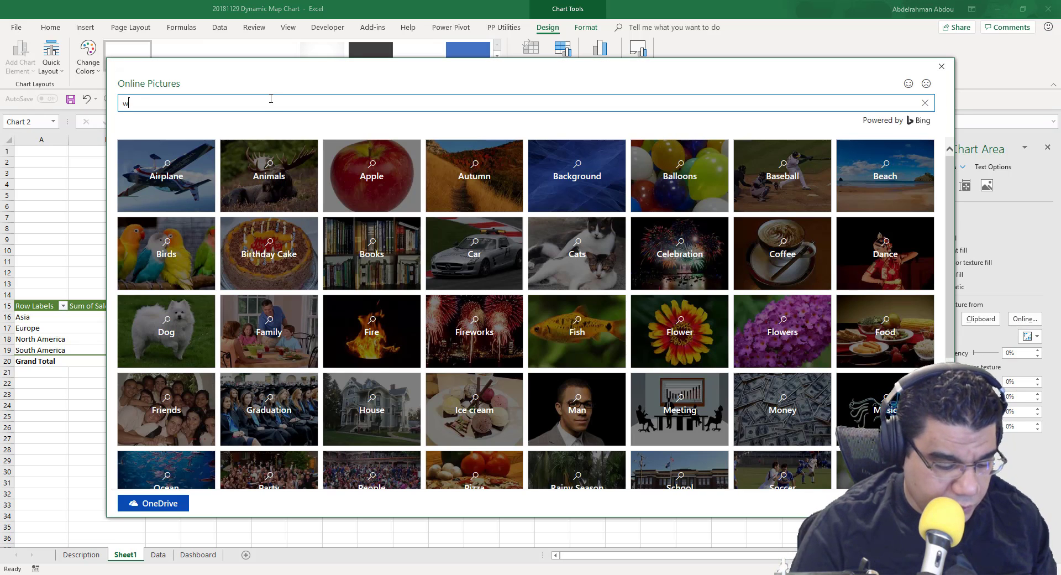
type("world map v")
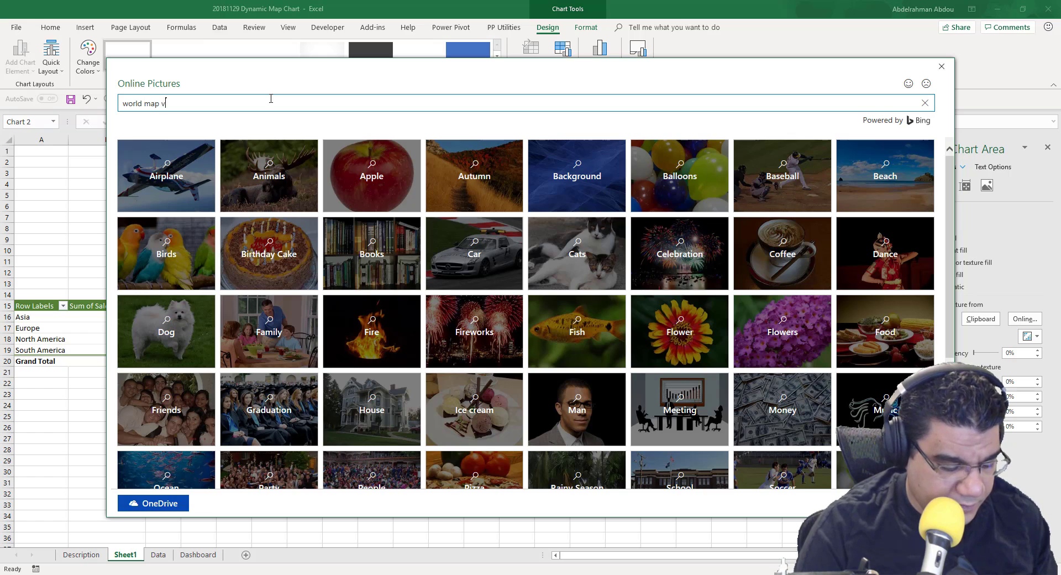
type("ector map")
key("Return")
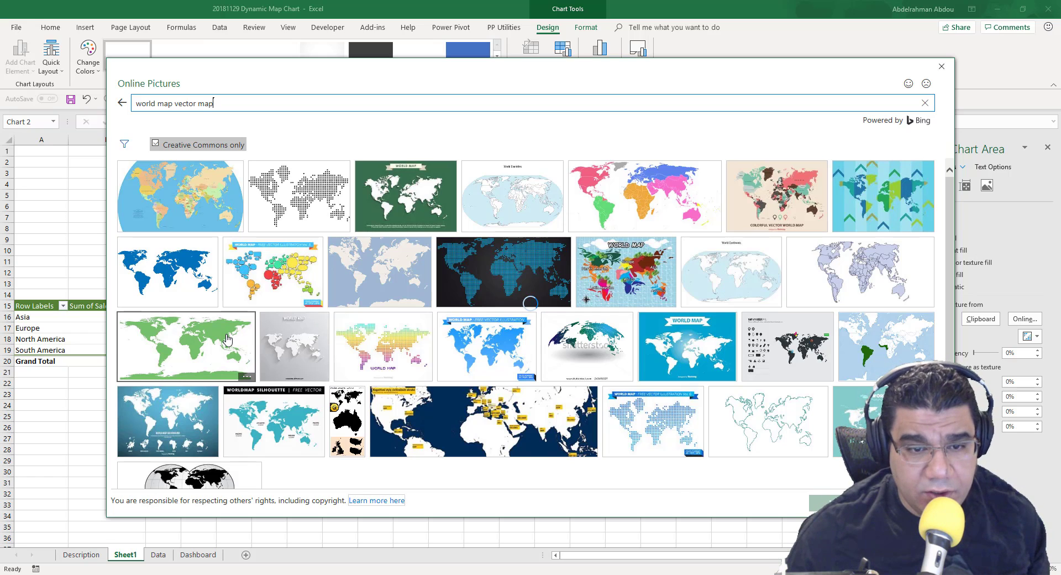
left_click(226, 346)
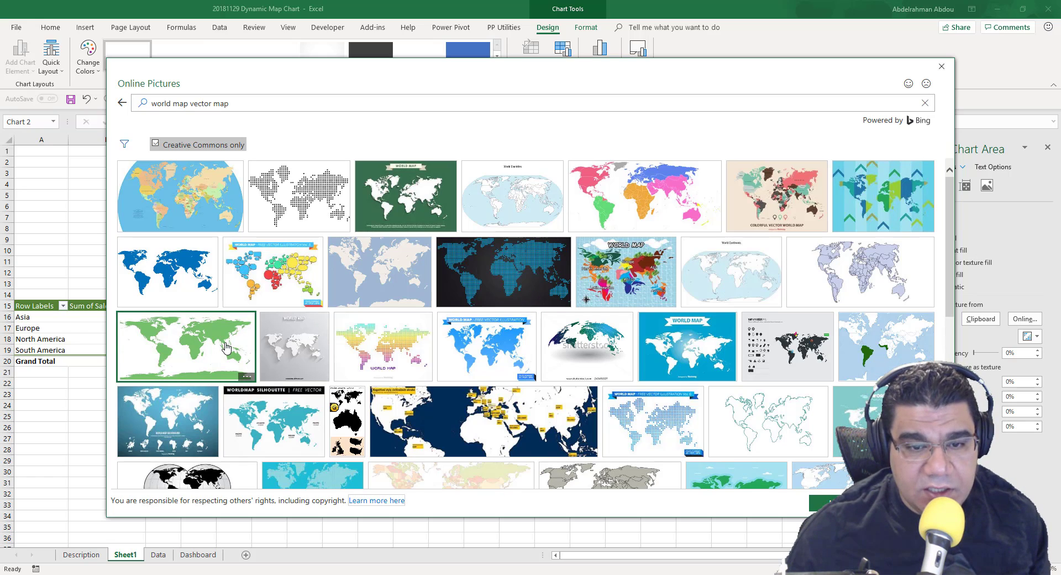
double_click(226, 347)
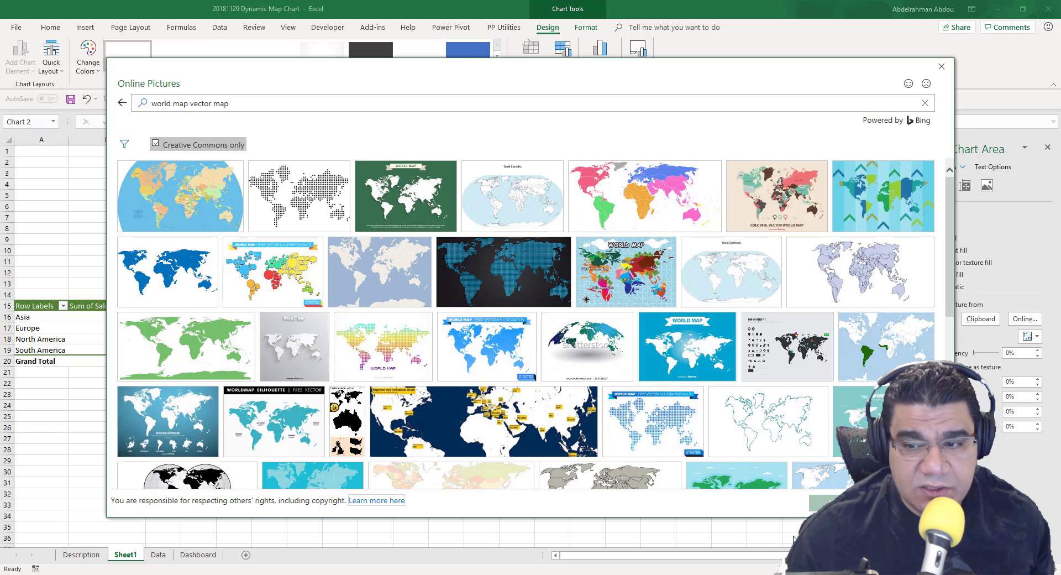
left_click(826, 501)
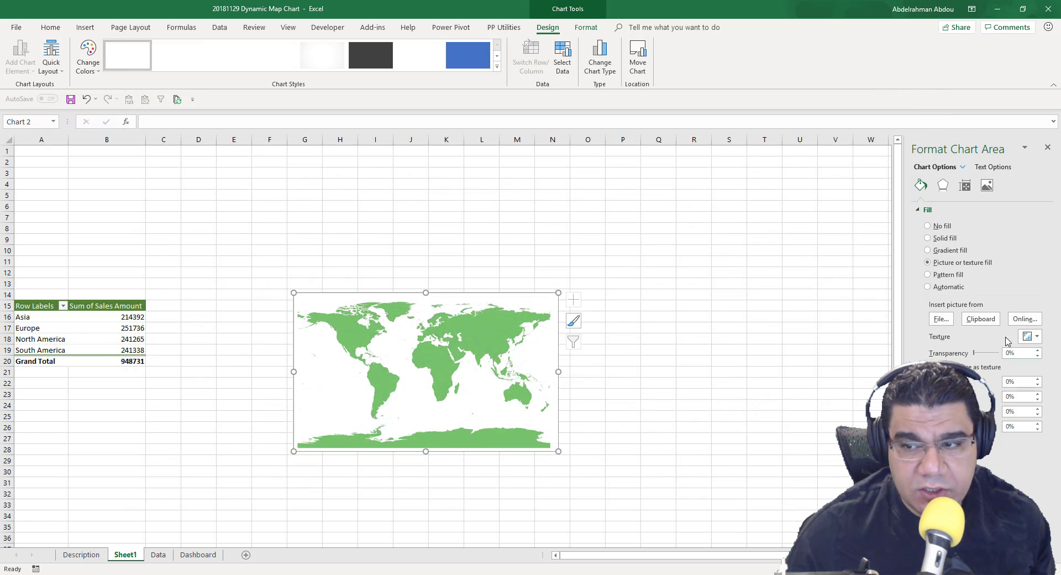
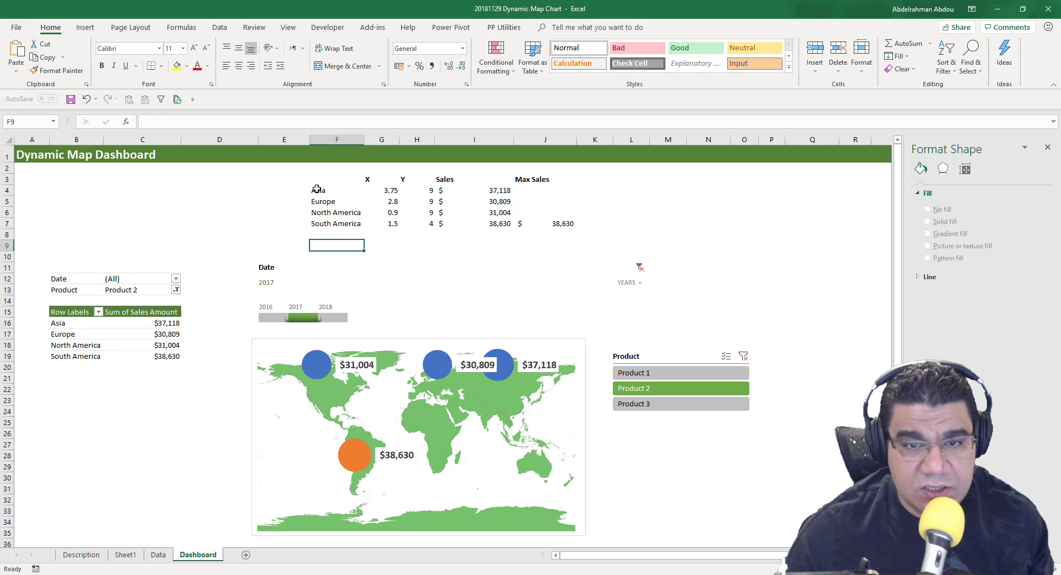
- Check the Dashboard's helper table for its layout and enter the headers X in G3 and Y in H3 of Sheet1
left_click_drag(317, 184, 491, 225)
left_click(417, 219)
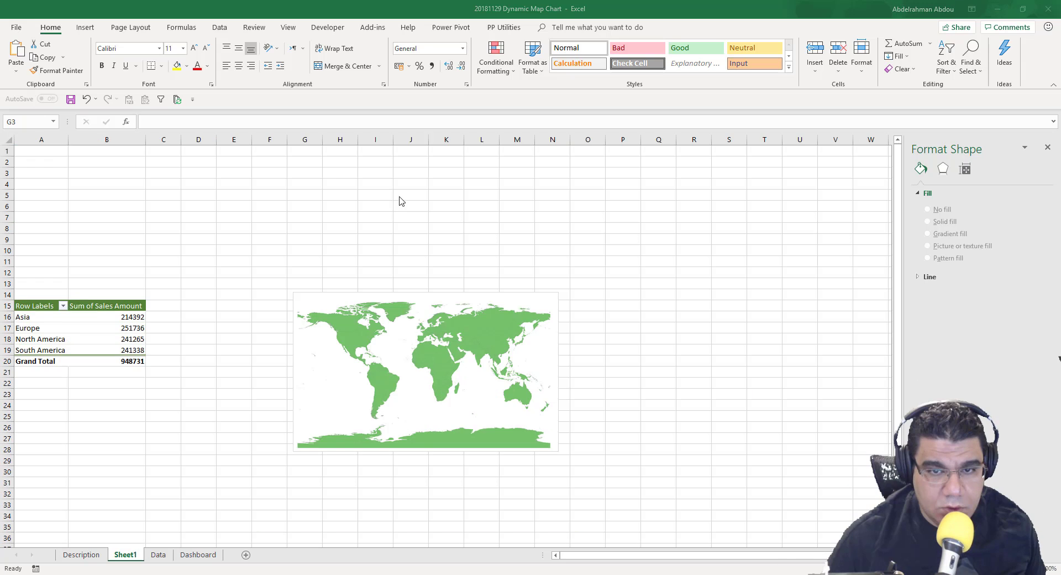
left_click(320, 174)
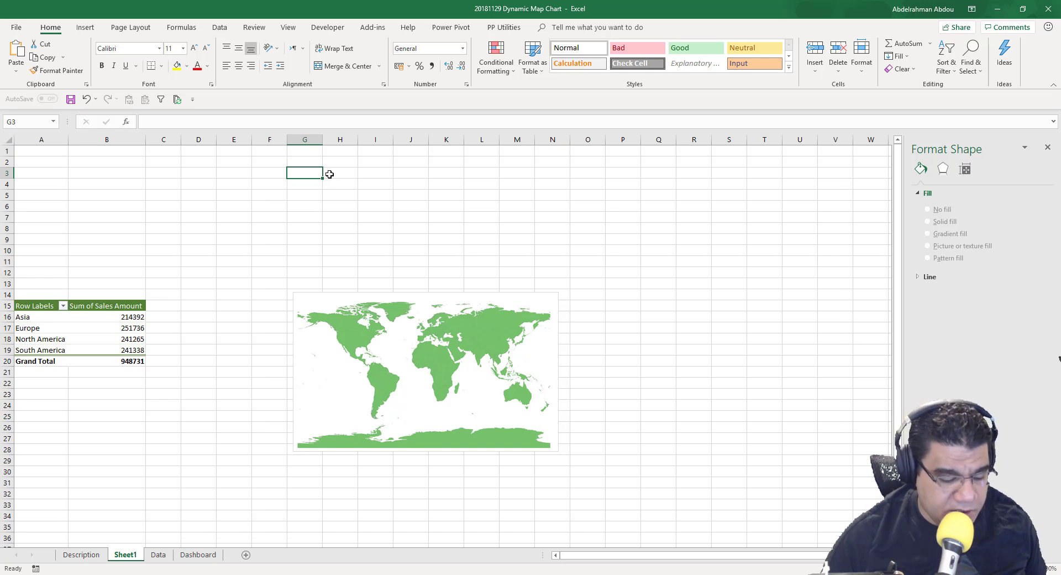
type("Xy")
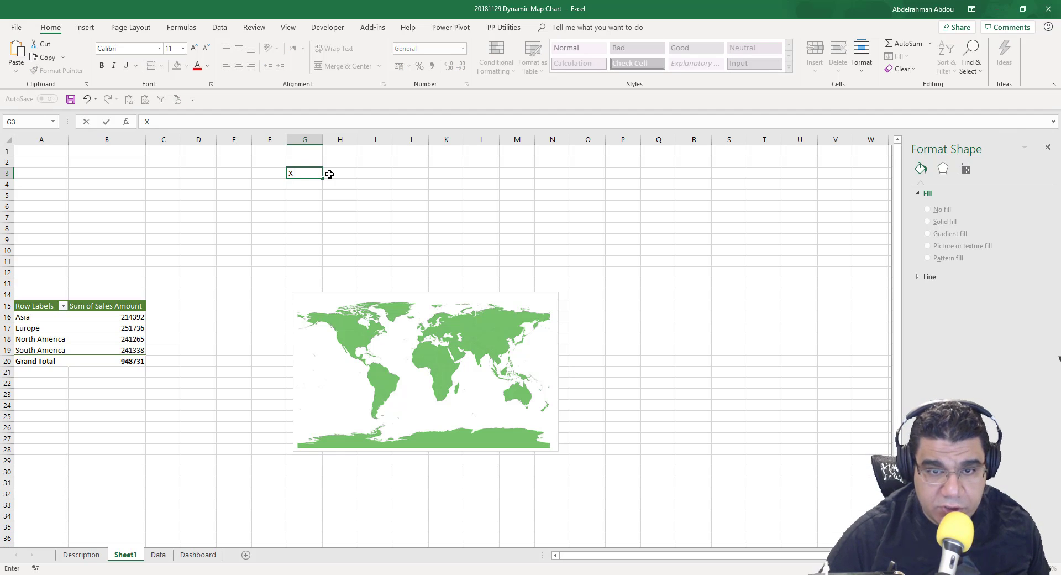
left_click(330, 174)
key("Down")
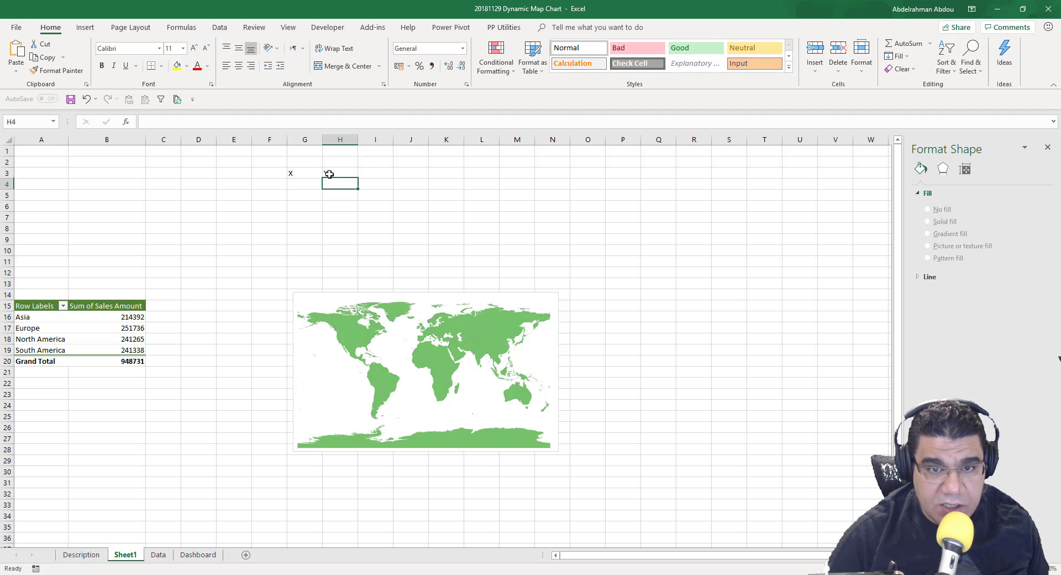
- Complete the helper table's header row with Sales Amount in I3 and Region in F3
key("Up")
key("Right")
type("S")
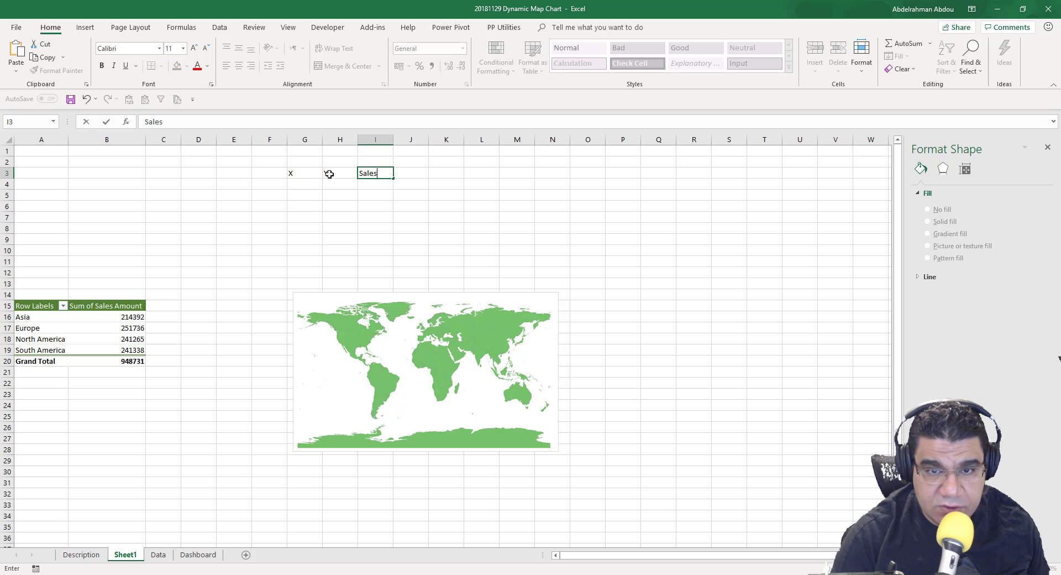
type("ales Amount")
key("Left")
key("Left")
key("Left")
key("Left")
key("Right")
type("Region")
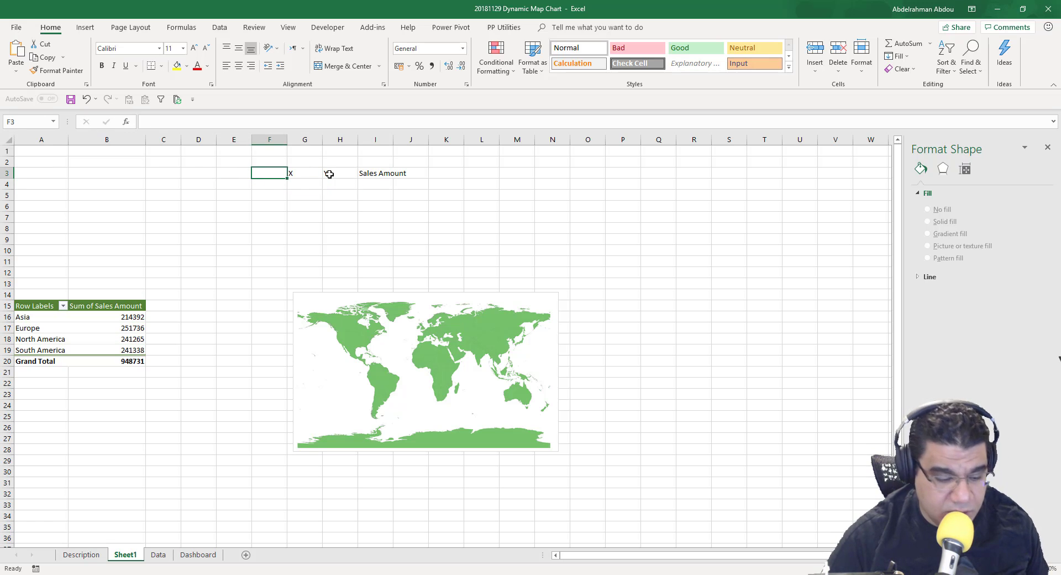
key("Return")
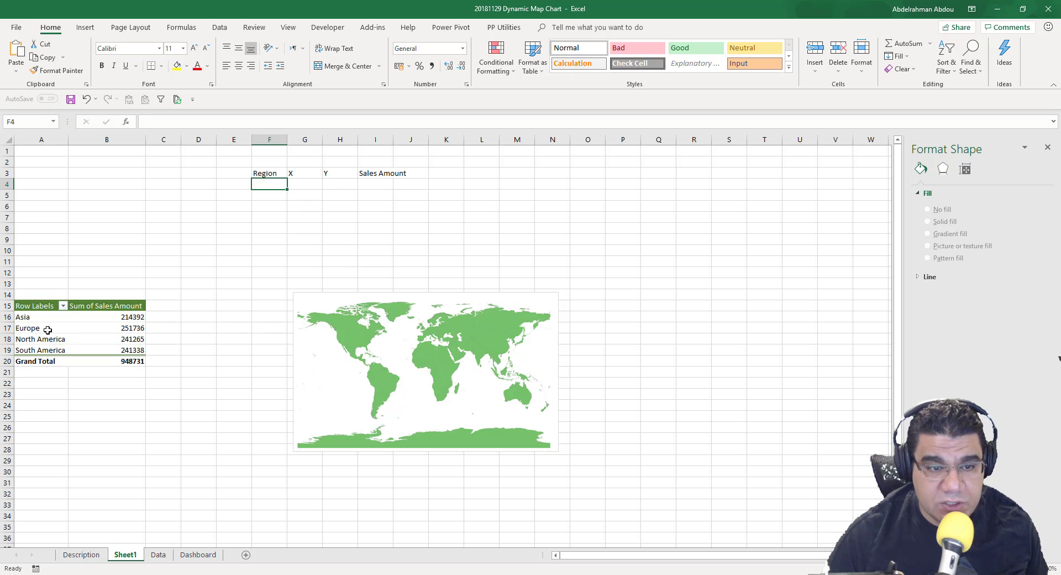
- Copy the four region names from the PivotTable in A16:A19 into F4:F7 under the Region header
left_click_drag(49, 321, 19, 348)
key("ctrl+c")
left_click(263, 187)
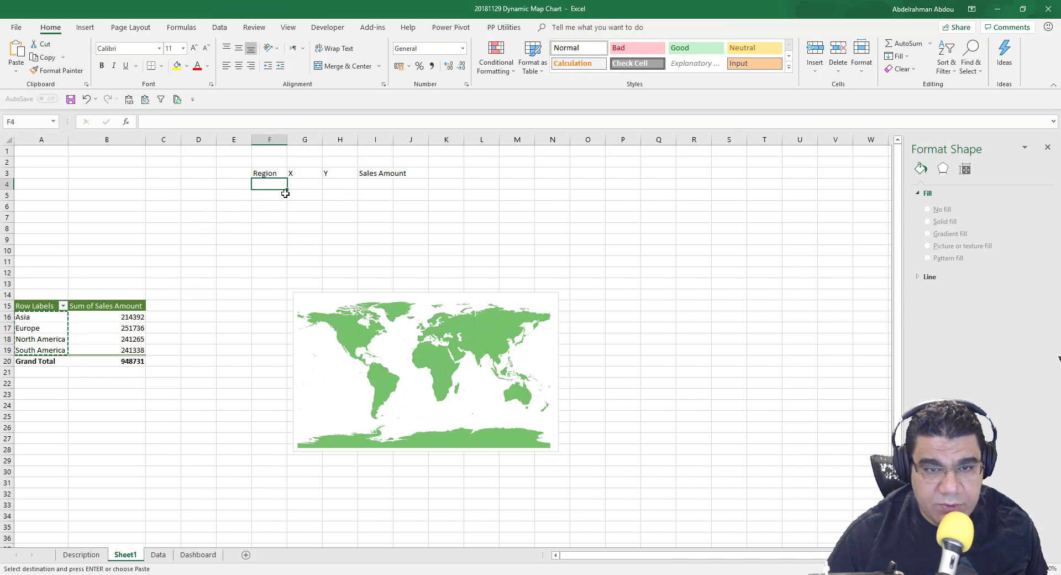
key("ctrl+v")
left_click(269, 248)
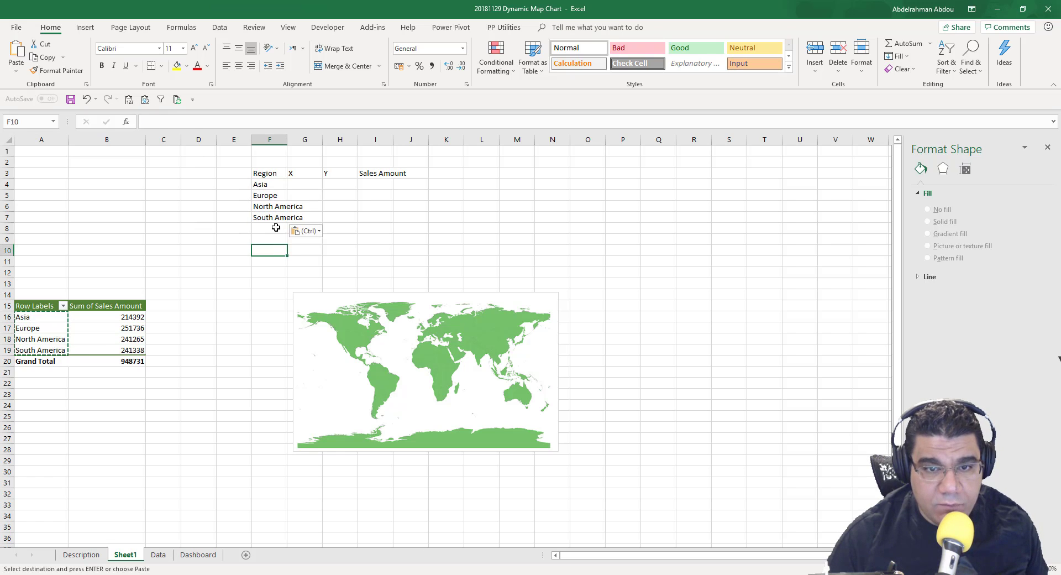
left_click(276, 217)
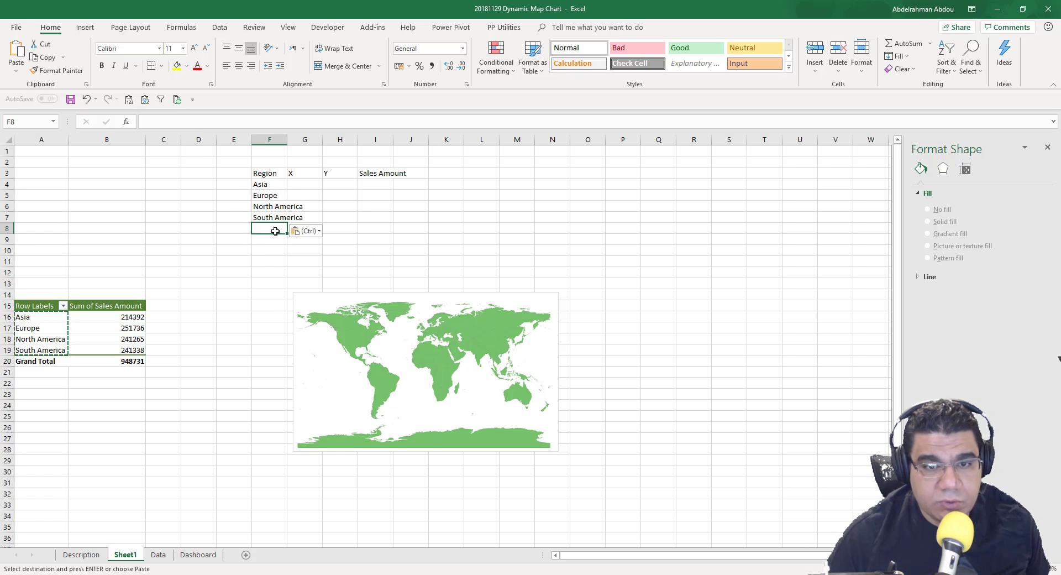
- Widen column F to fit the region names
left_click(273, 196)
double_click(287, 143)
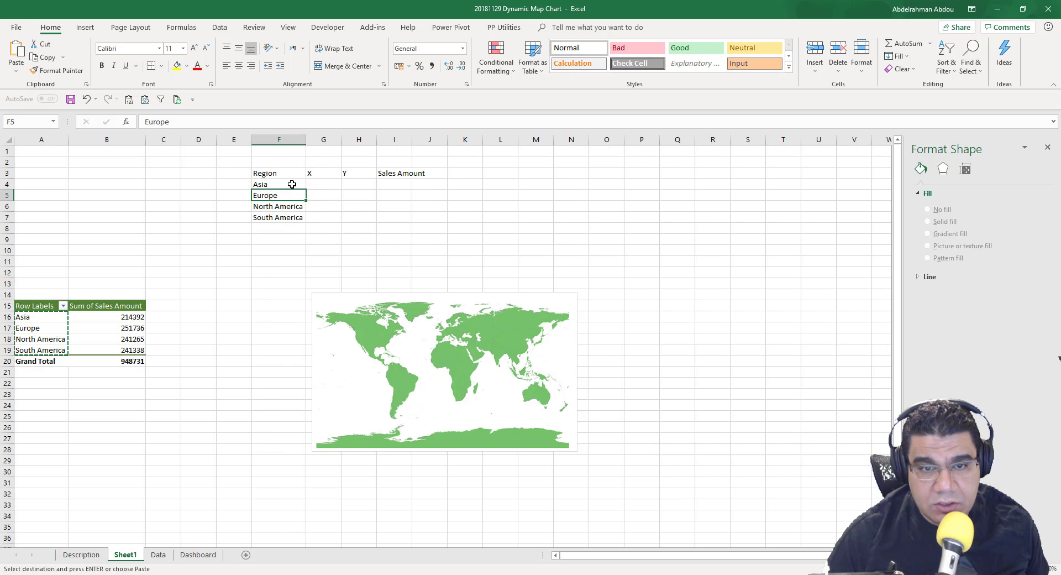
left_click_drag(287, 195, 289, 219)
left_click(293, 248)
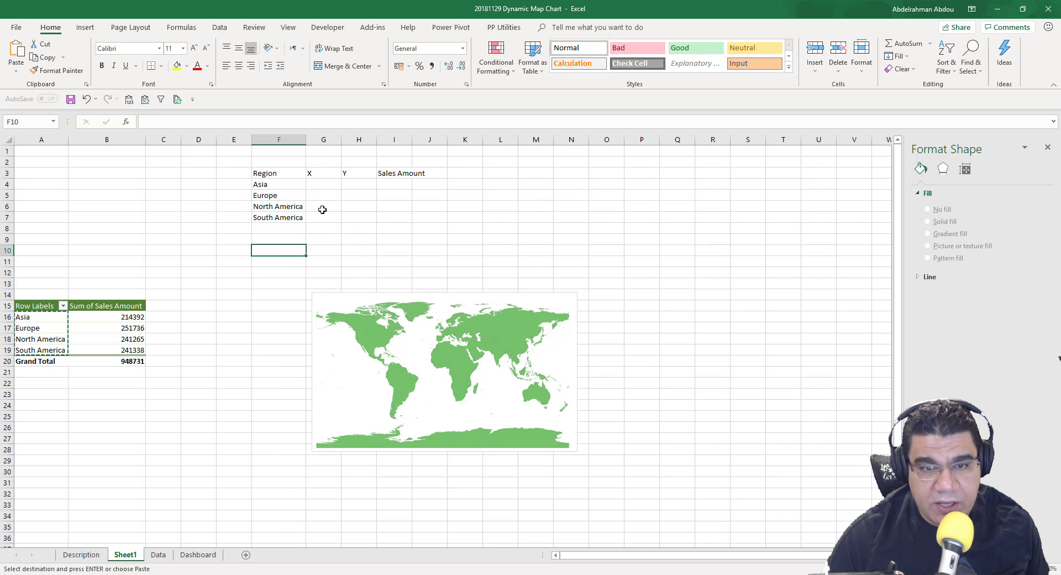
- Enter trial X and Y coordinates in G4:H7: Asia 5 and 9, Europe 4 and 10, North America 8 and 2, South America 1 and 10
left_click(332, 186)
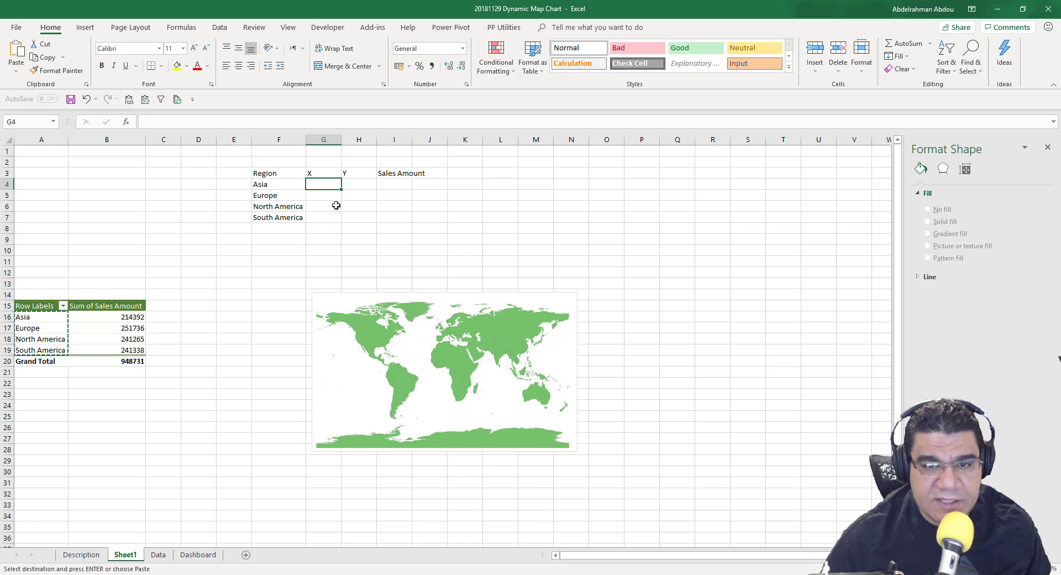
type("5")
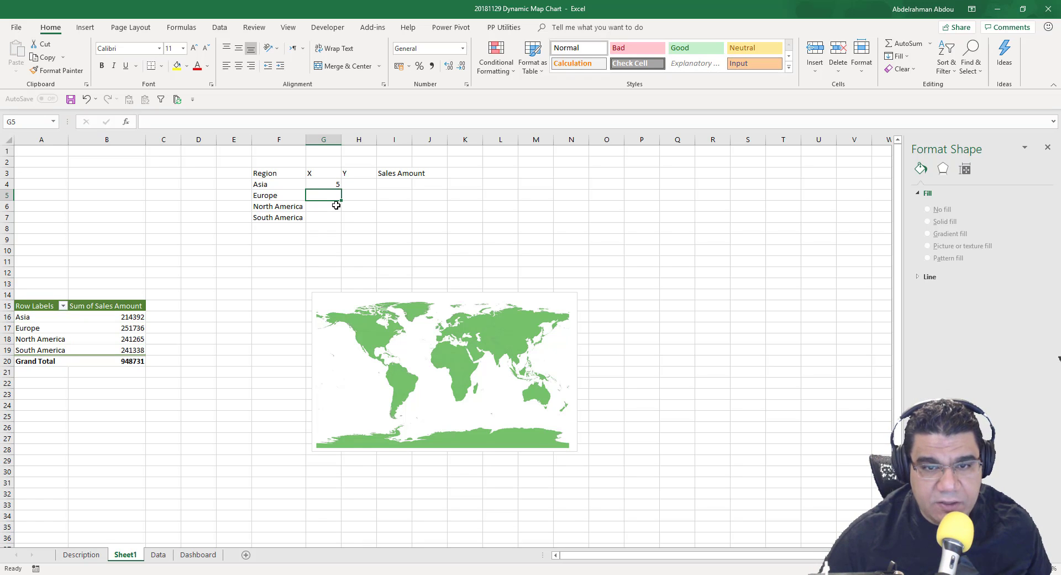
key("Tab")
type("9")
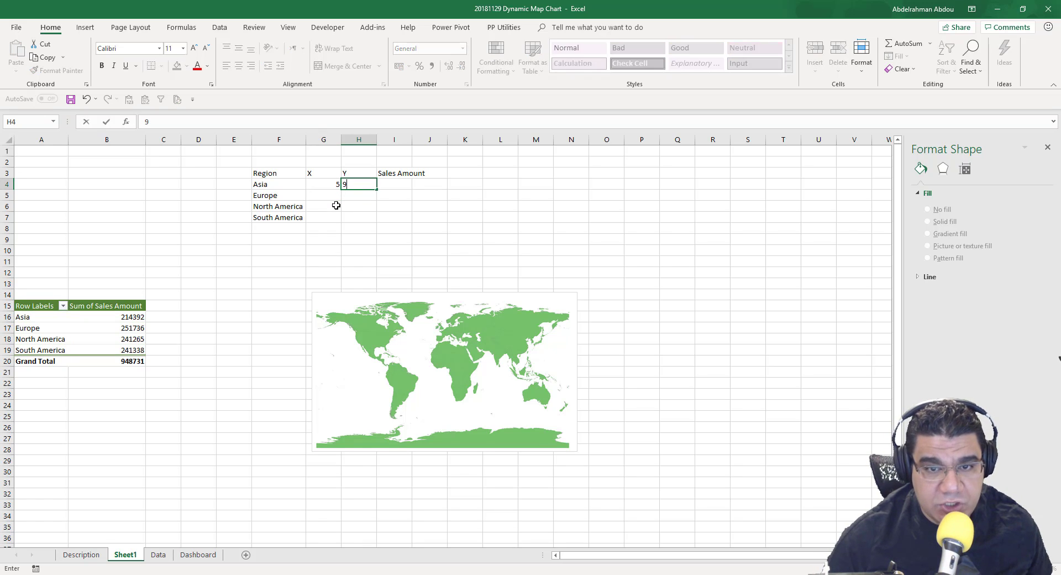
key("Return")
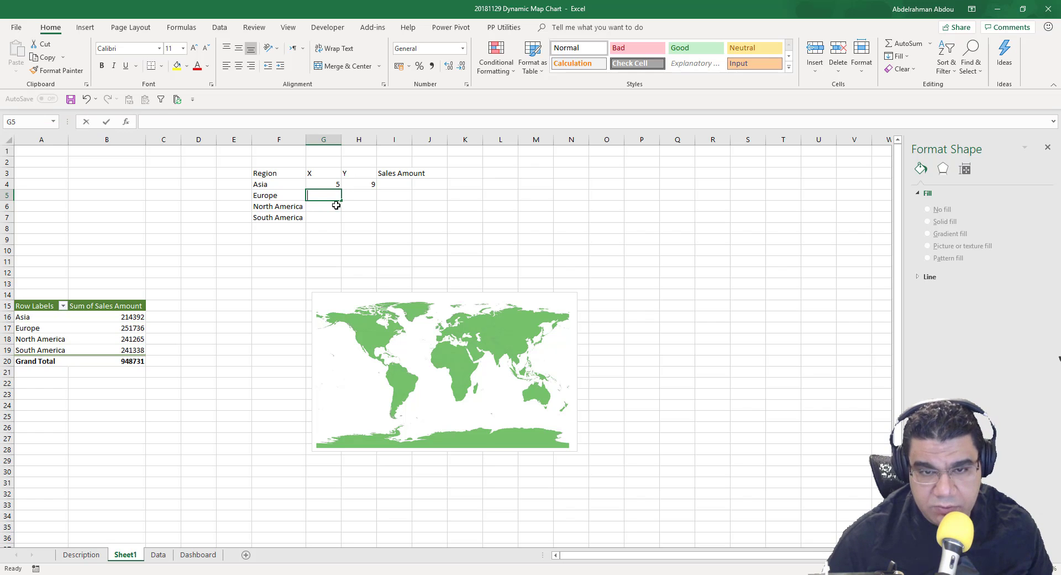
type("4")
key("Tab")
type("1")
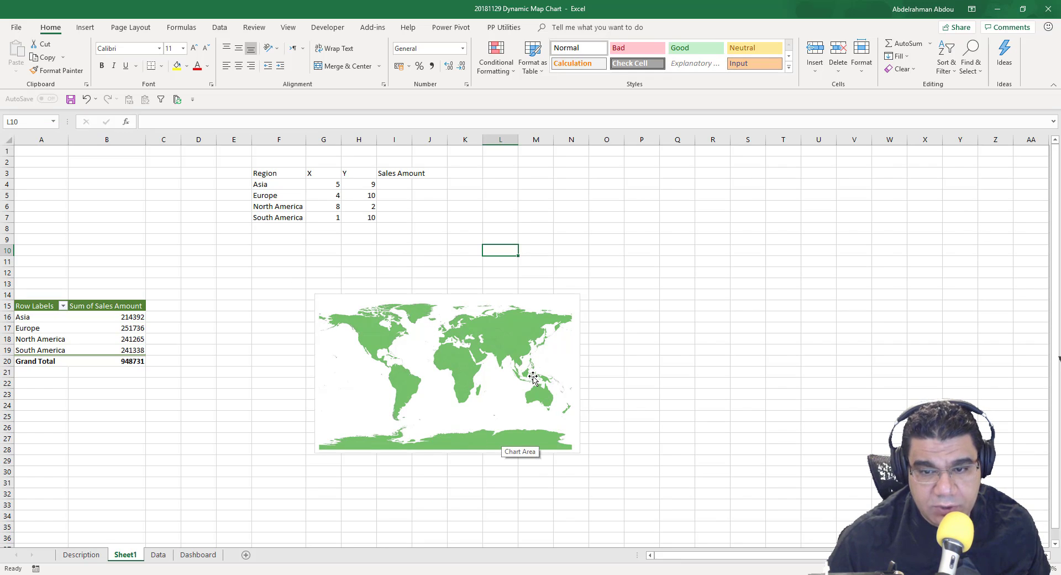
- Add a data series named "Sales per Region" to the map chart, with G4:G7 as its X values
left_click(460, 360)
right_click(460, 360)
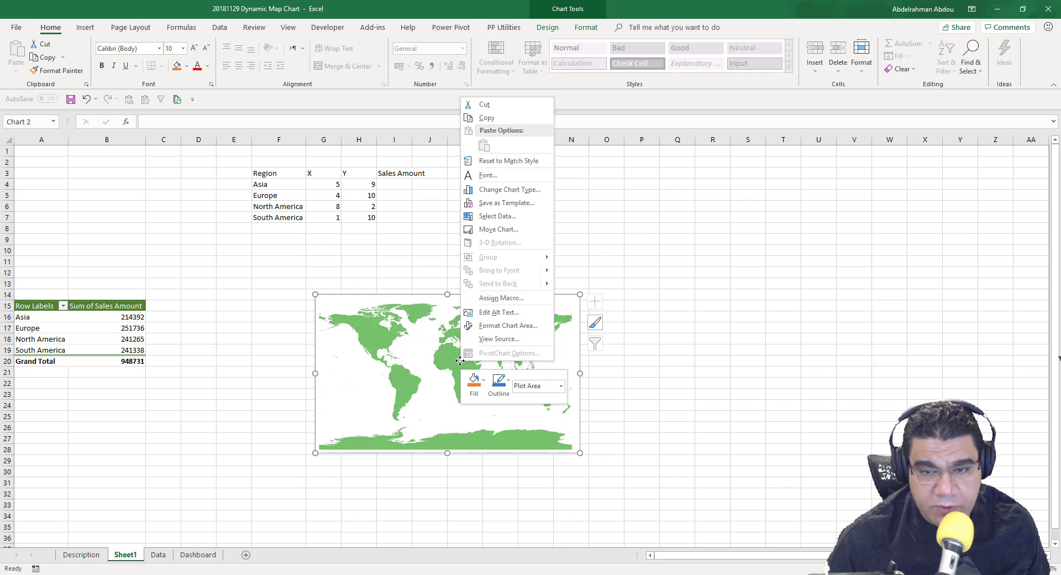
left_click(507, 217)
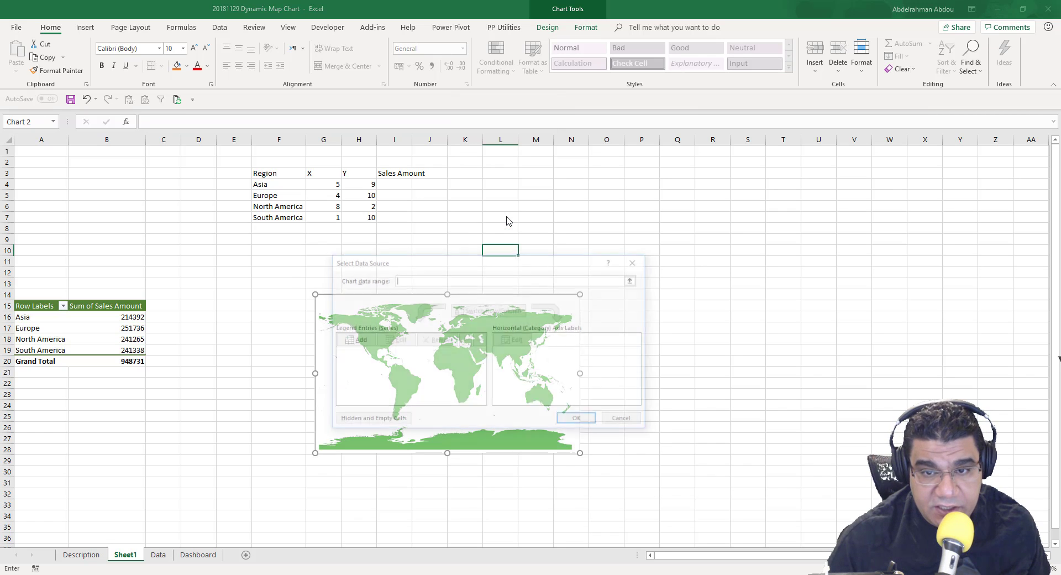
left_click(356, 340)
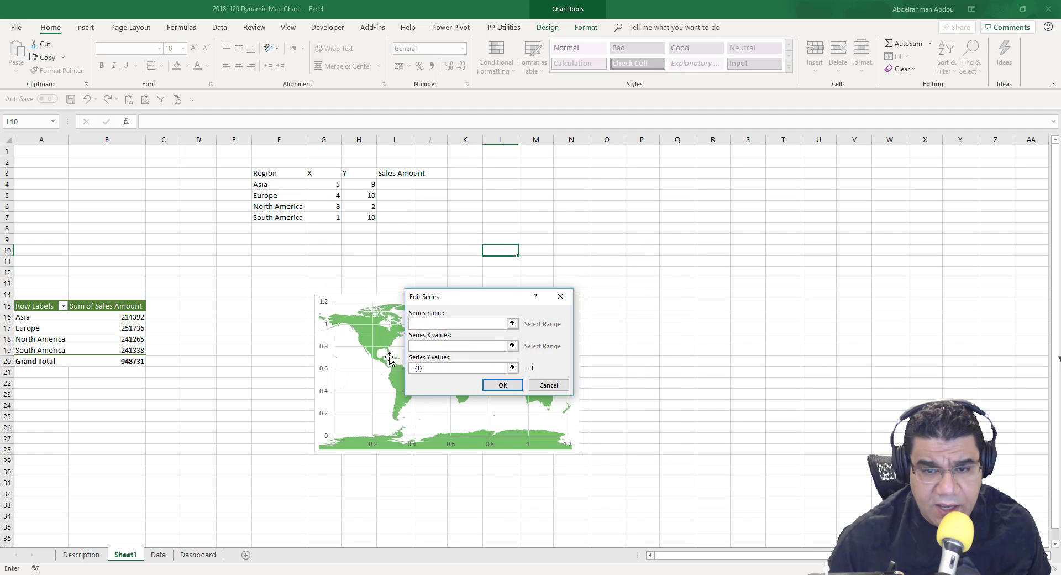
type("Sales per Region")
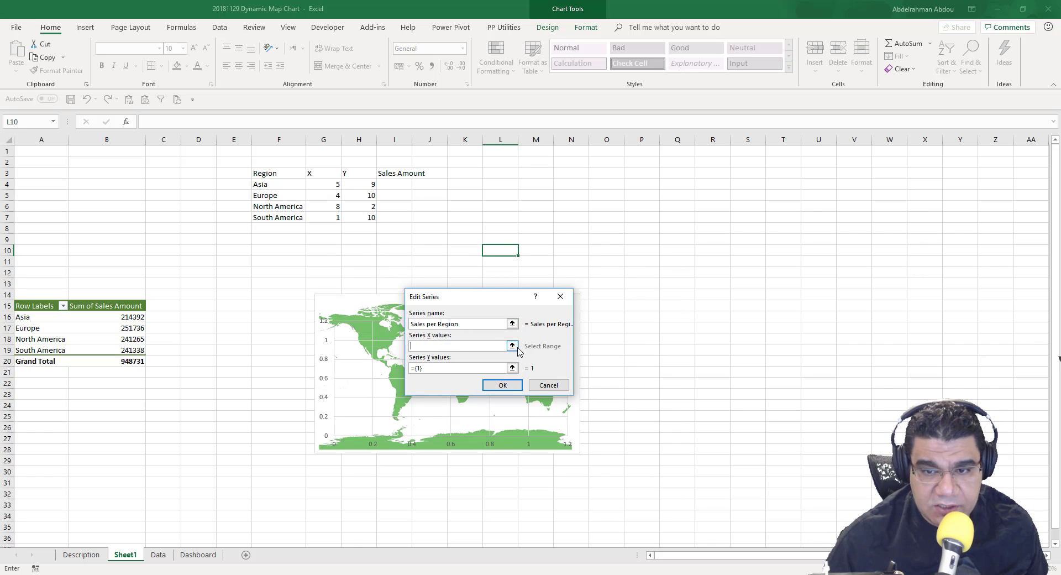
left_click(512, 345)
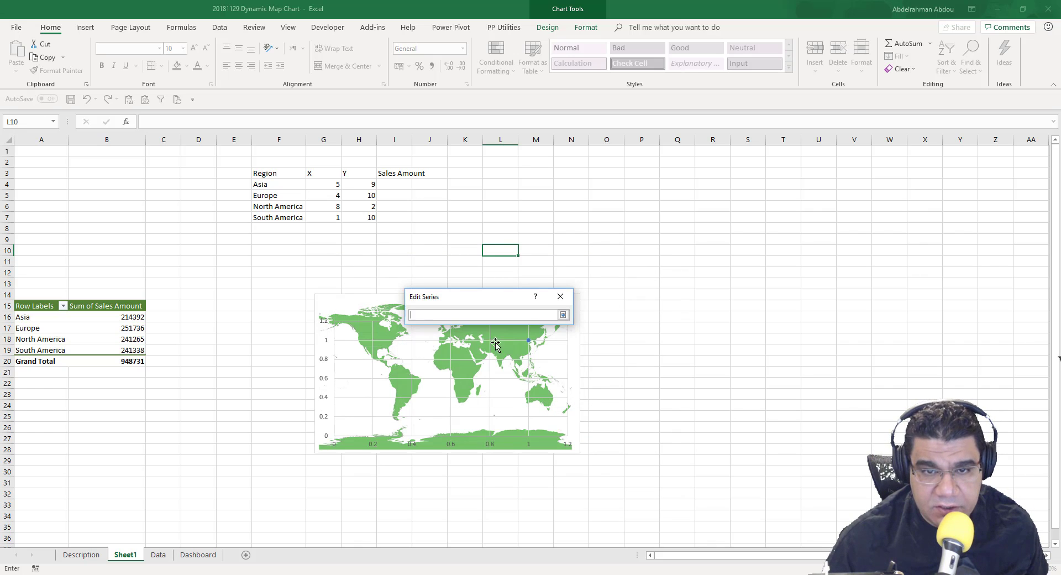
left_click_drag(326, 184, 326, 217)
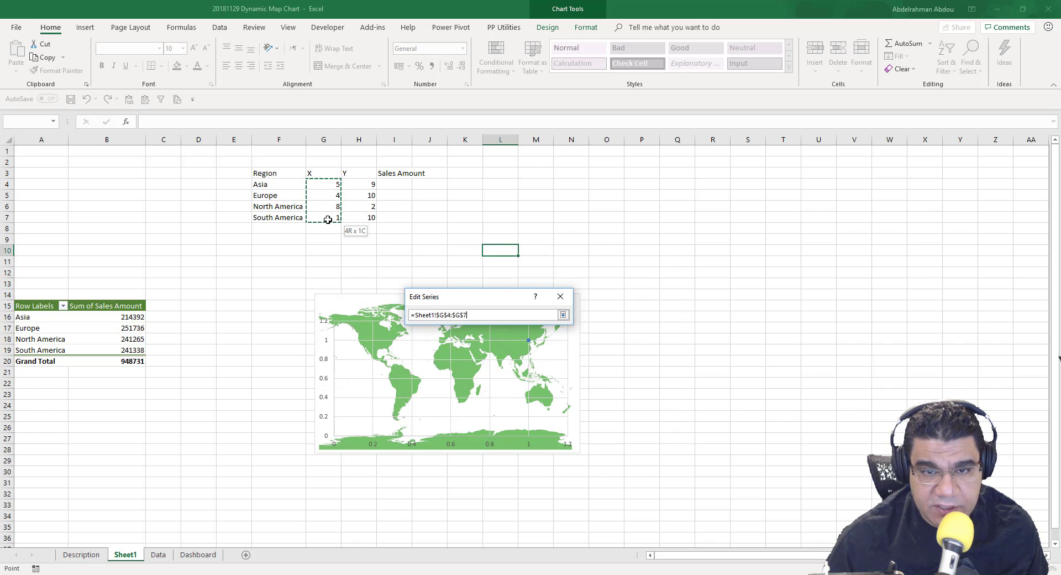
left_click(563, 315)
- Set the new series' Y values to H4:H7 and apply the chart's data source
left_click(513, 367)
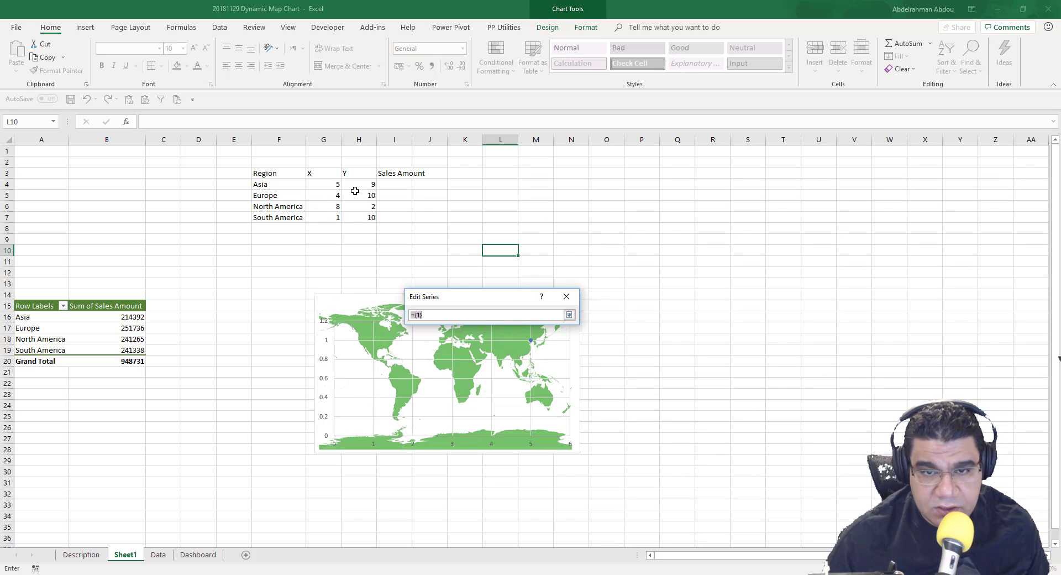
left_click_drag(365, 186, 367, 217)
left_click(569, 314)
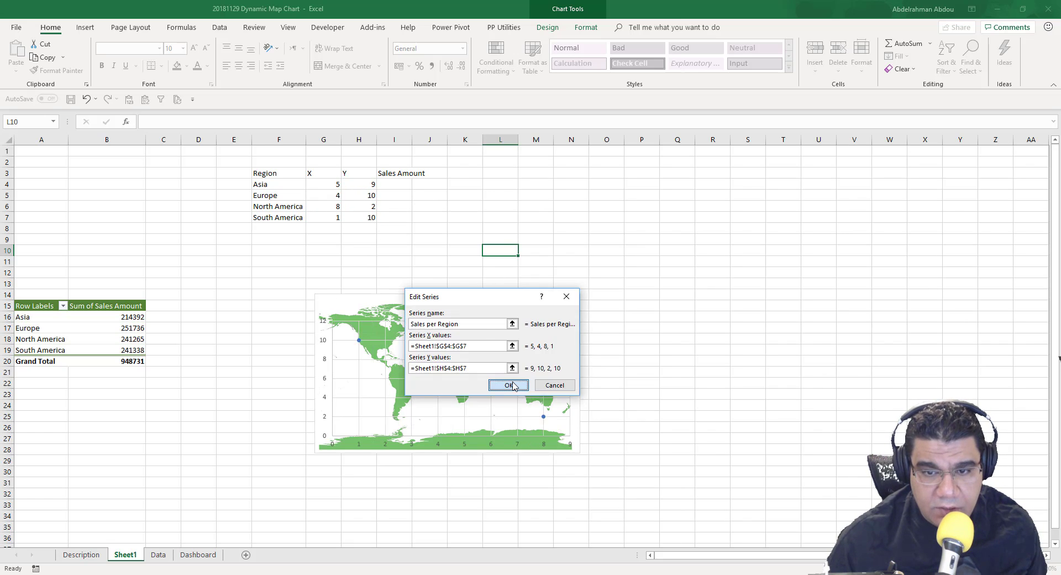
left_click(505, 386)
left_click(578, 421)
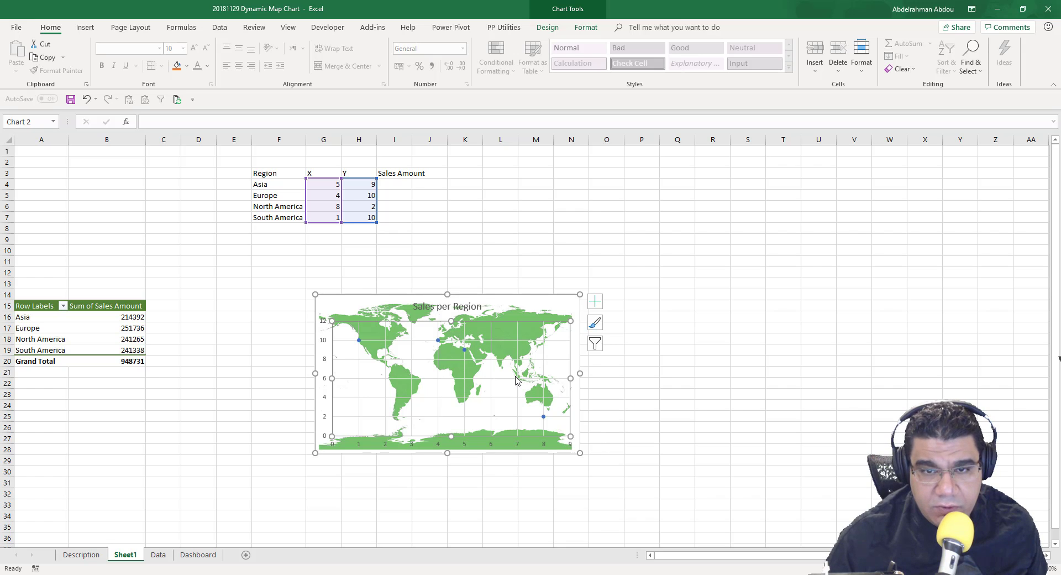
left_click(527, 258)
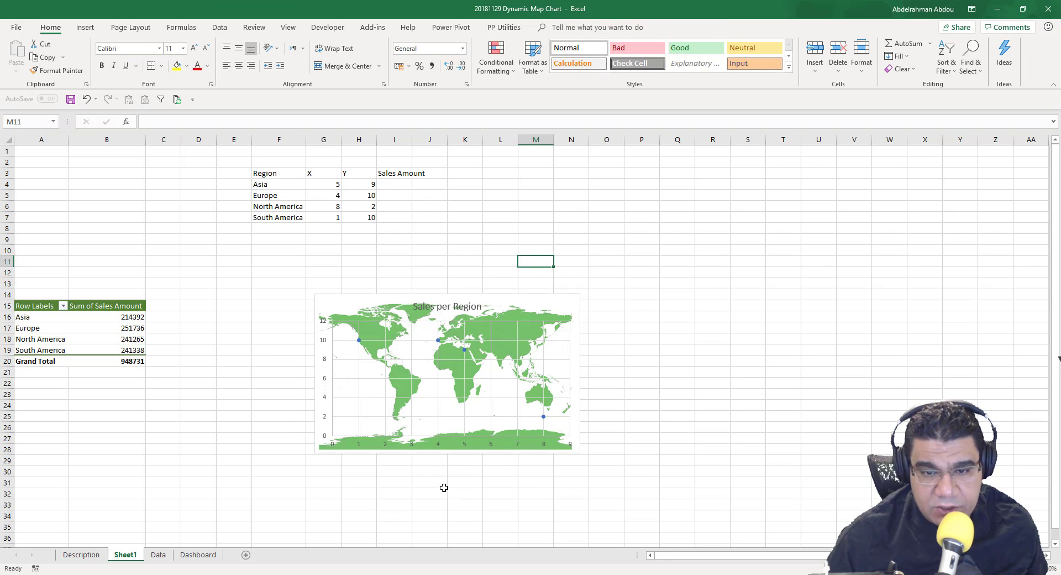
- Fix the map chart's horizontal axis bounds at a minimum of 0 and a maximum of 10
left_click(516, 445)
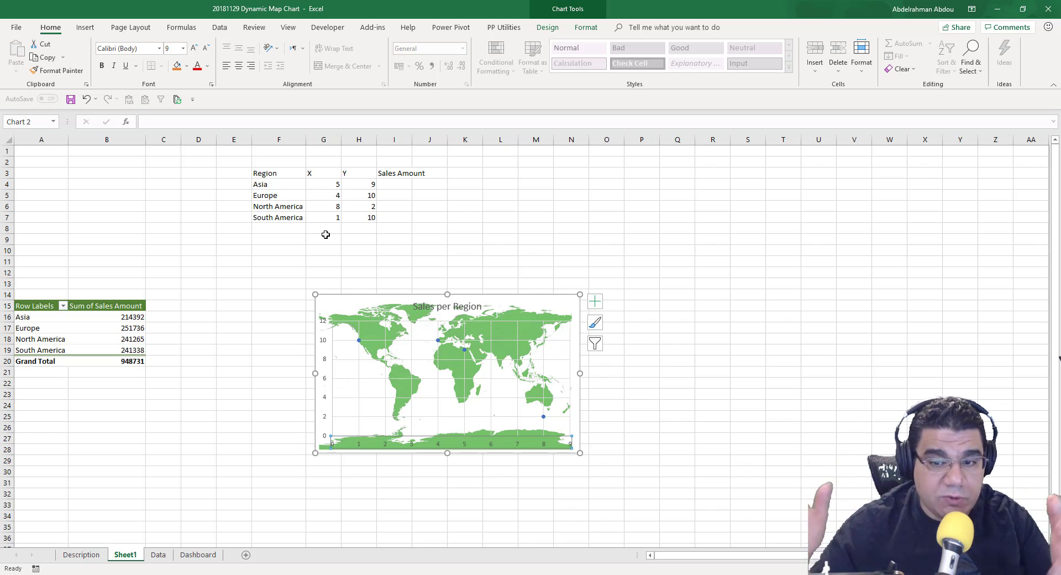
right_click(569, 445)
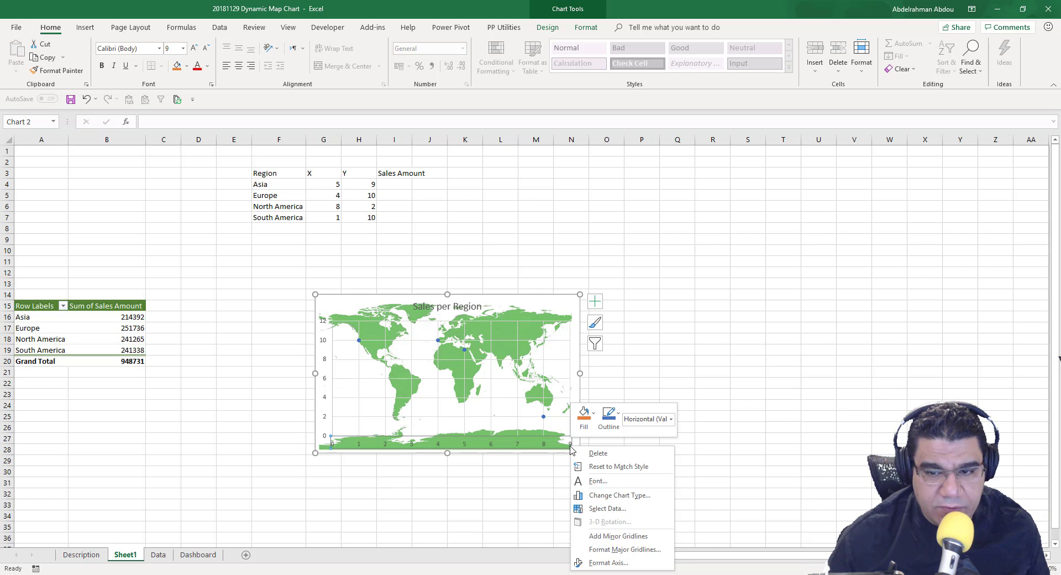
left_click(602, 562)
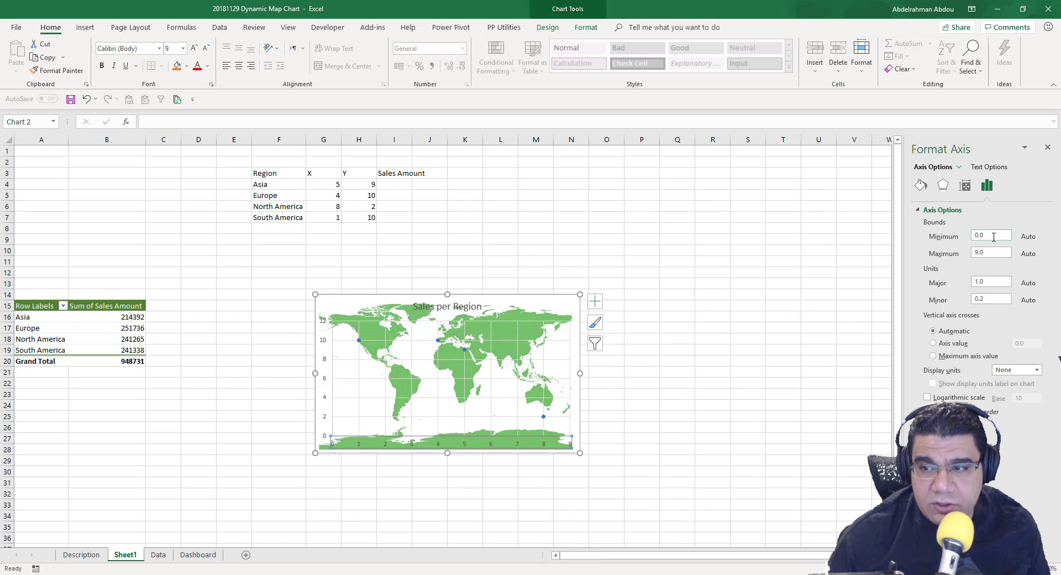
double_click(993, 237)
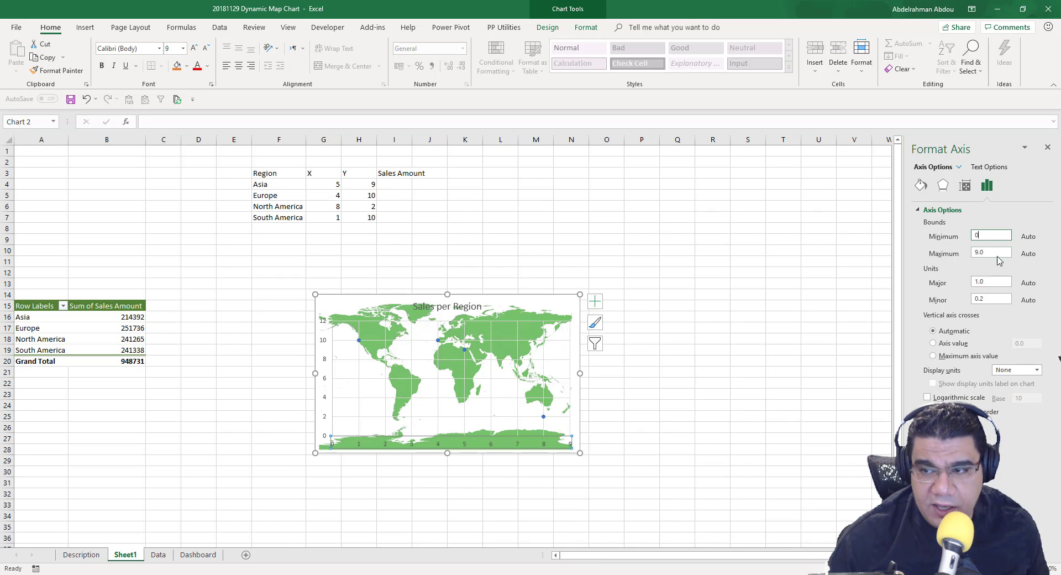
key("Tab")
key("Return")
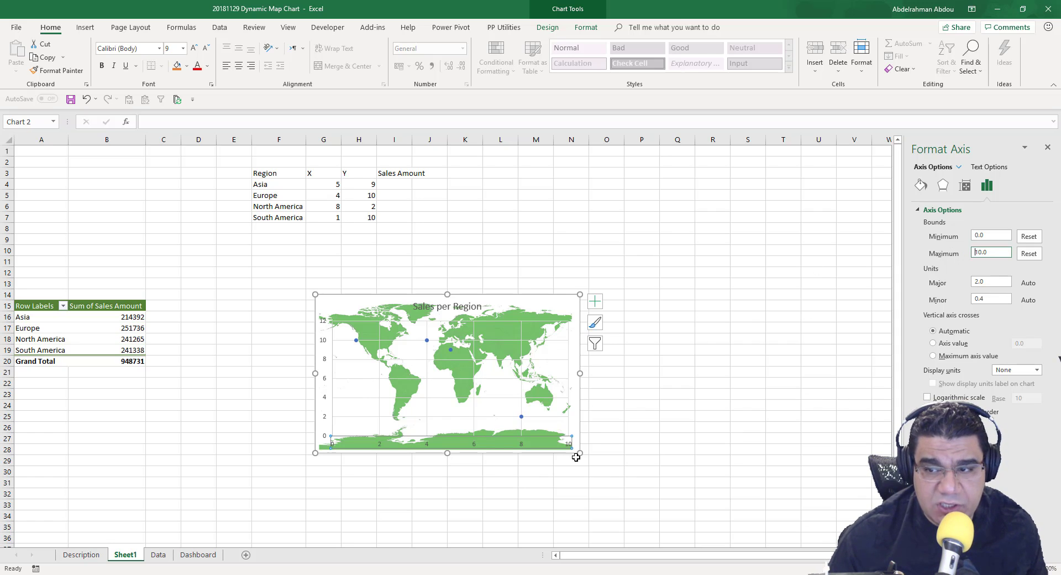
- Fix the map chart's vertical axis bounds at a minimum of 0 and a maximum of 10
left_click(322, 376)
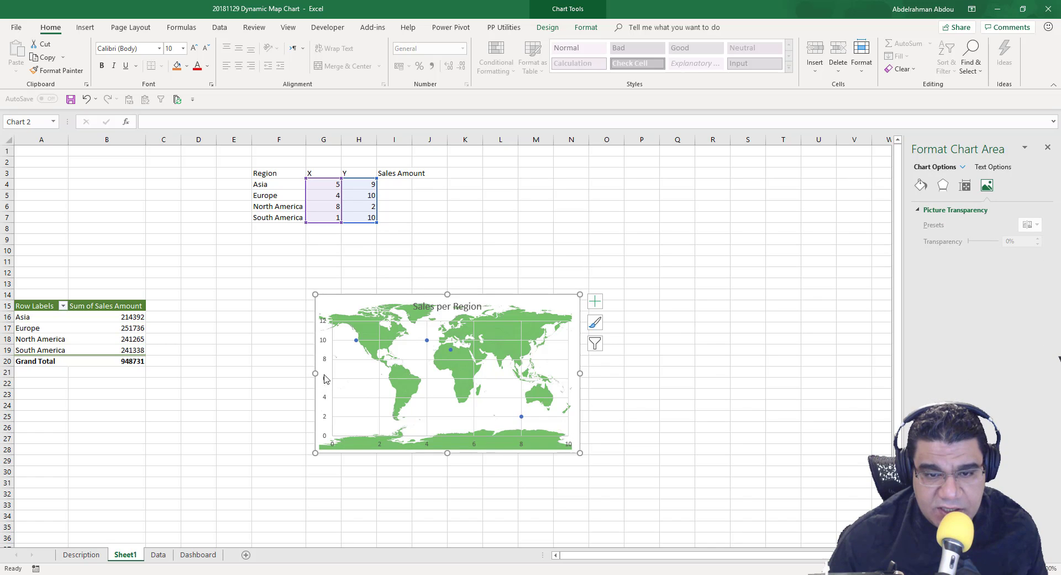
left_click(324, 379)
right_click(324, 379)
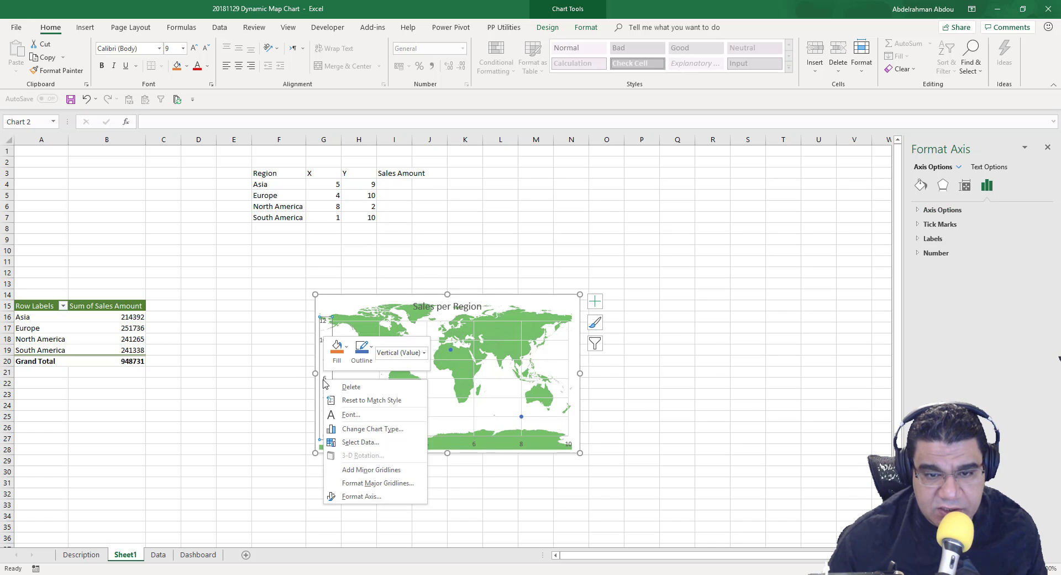
left_click(344, 496)
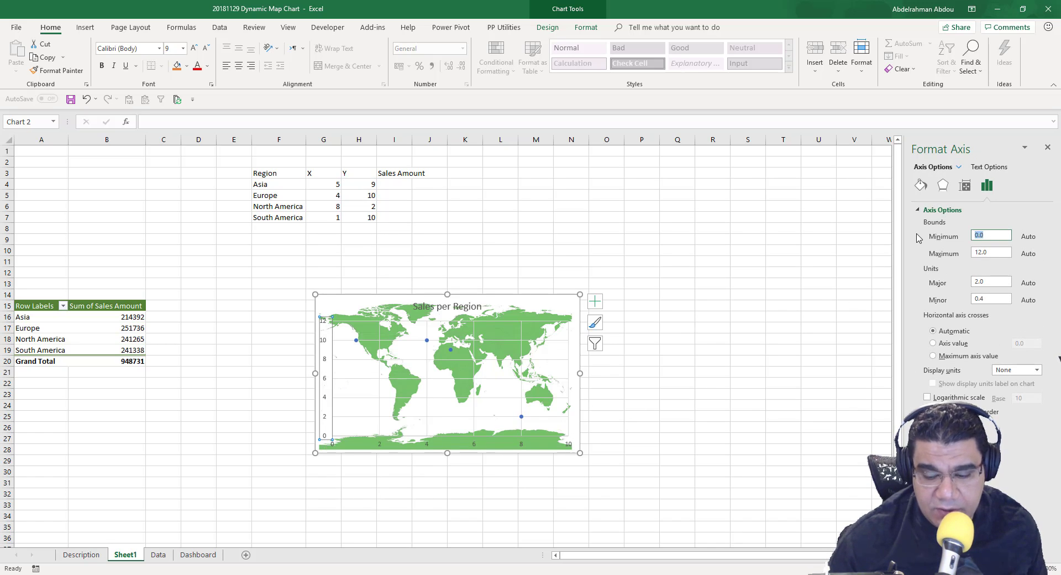
type("0")
key("Tab")
type("10")
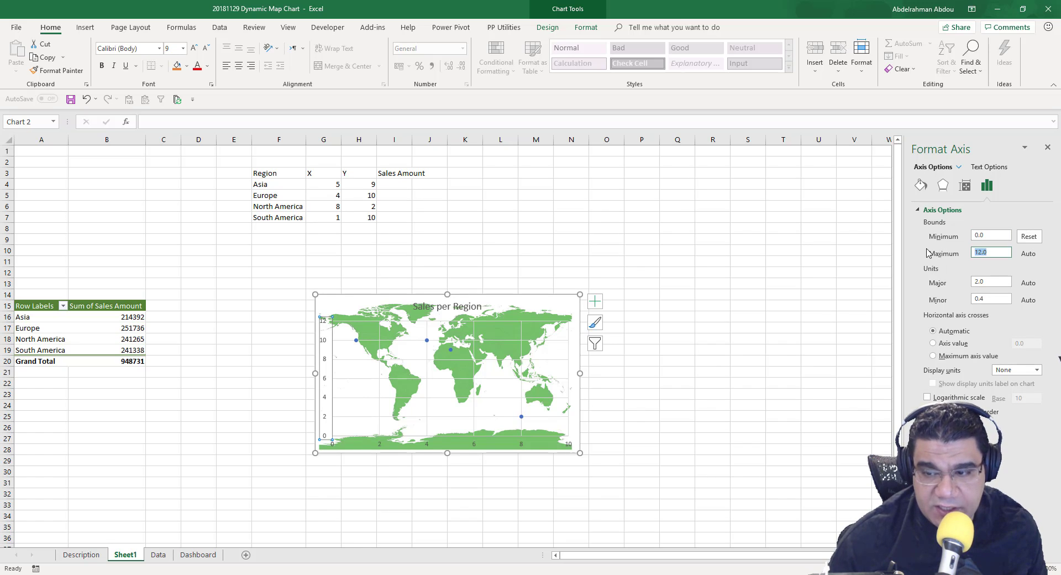
key("Return")
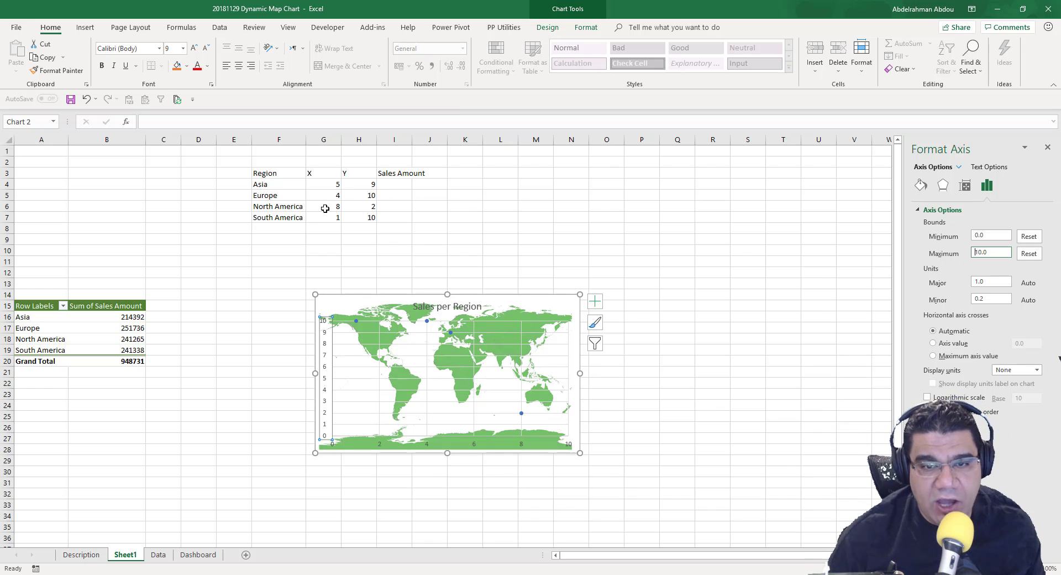
- Set Asia's X coordinate in G4 to 7.8 to move its point onto Asia on the map
left_click(347, 216)
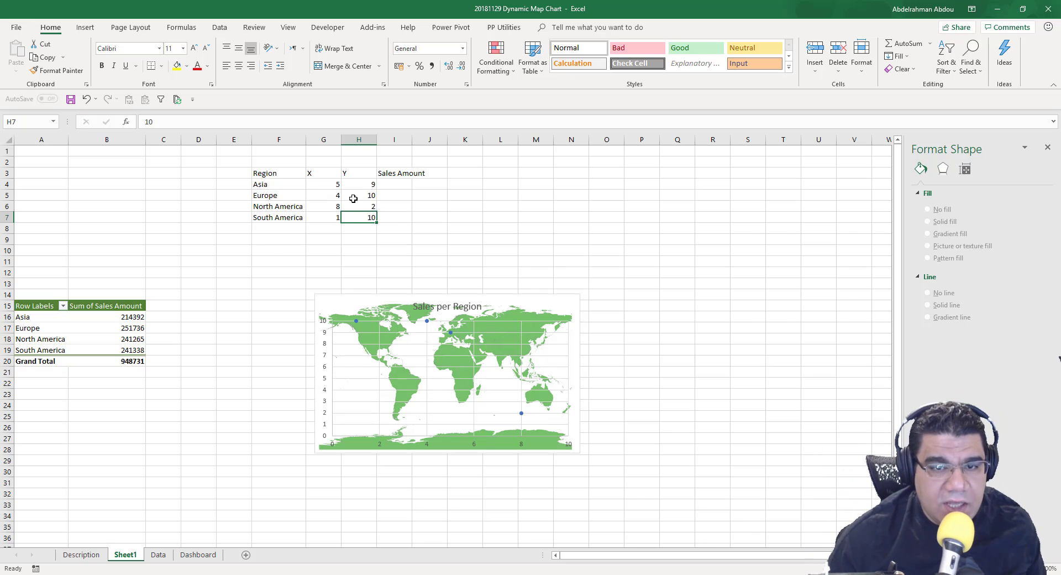
left_click(338, 182)
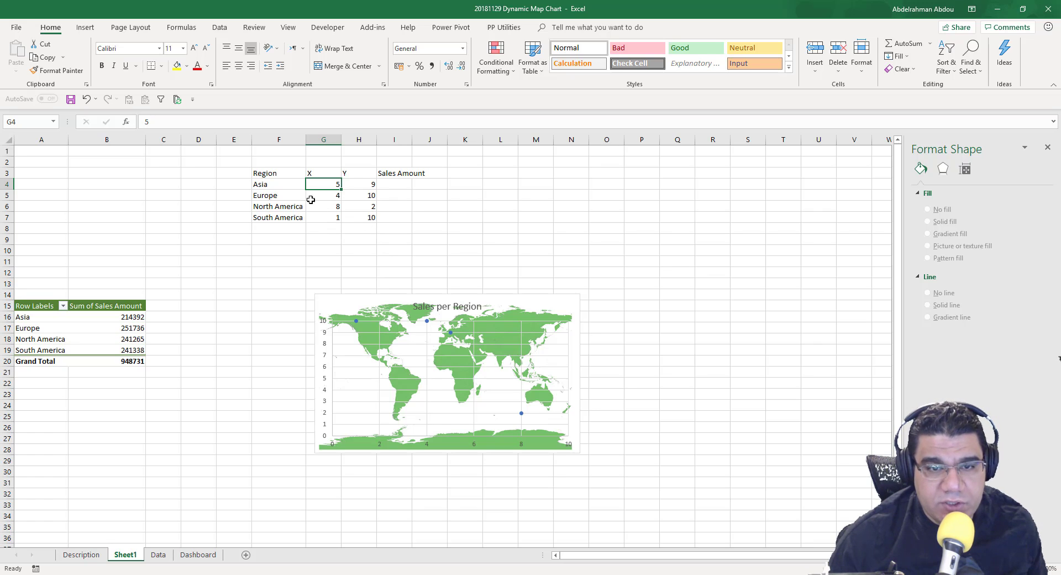
left_click(275, 184)
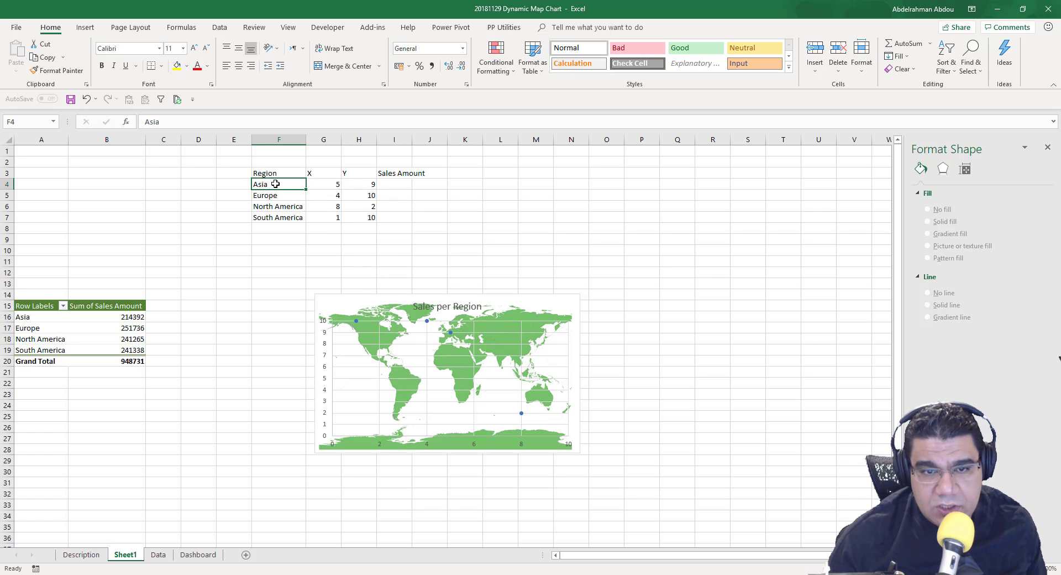
left_click(308, 185)
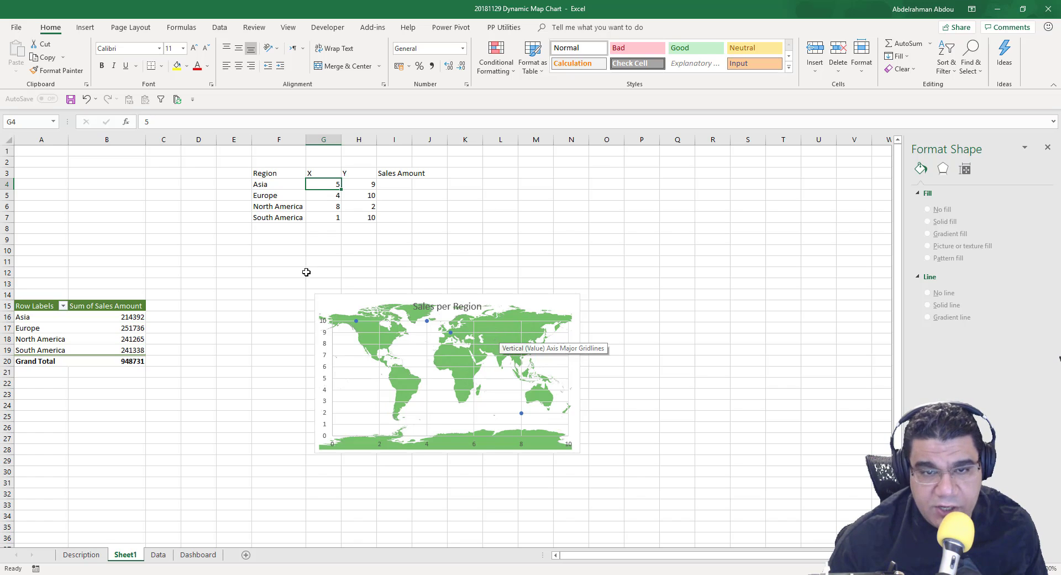
type("7.8")
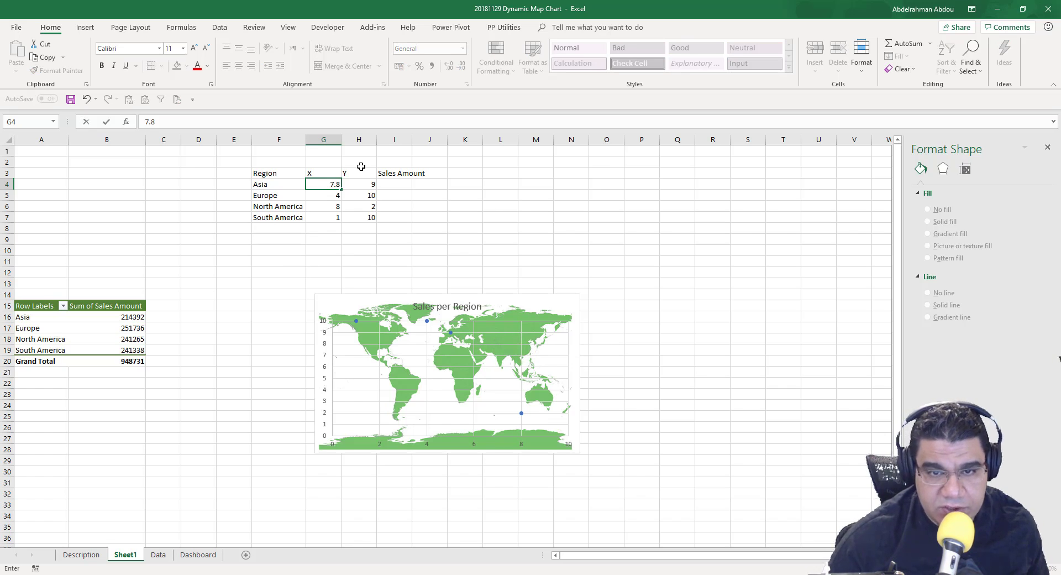
key("Tab")
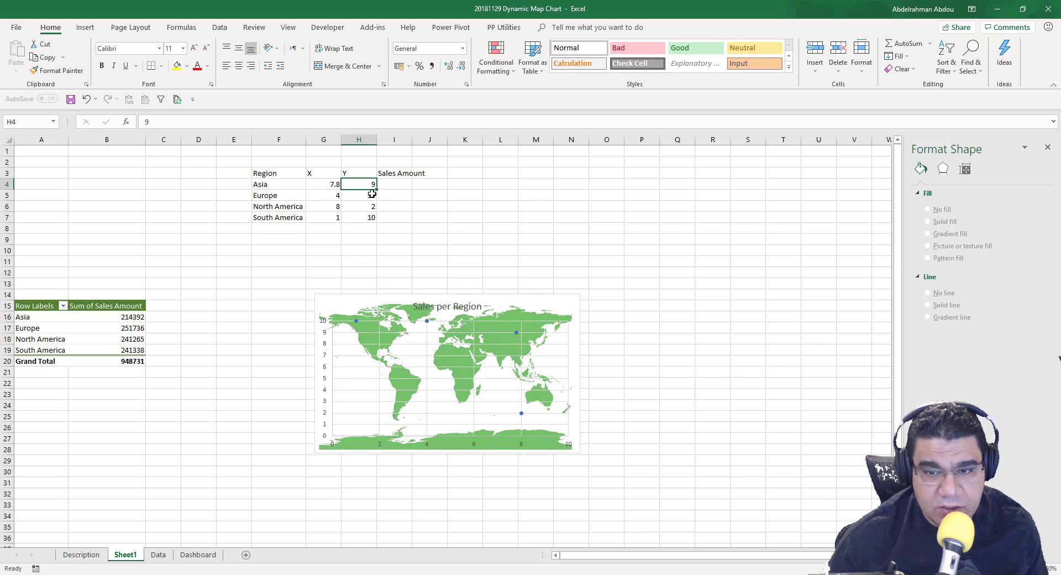
- Set Europe's coordinates in G5:H5 to X 5.7 and Y 9
left_click(321, 198)
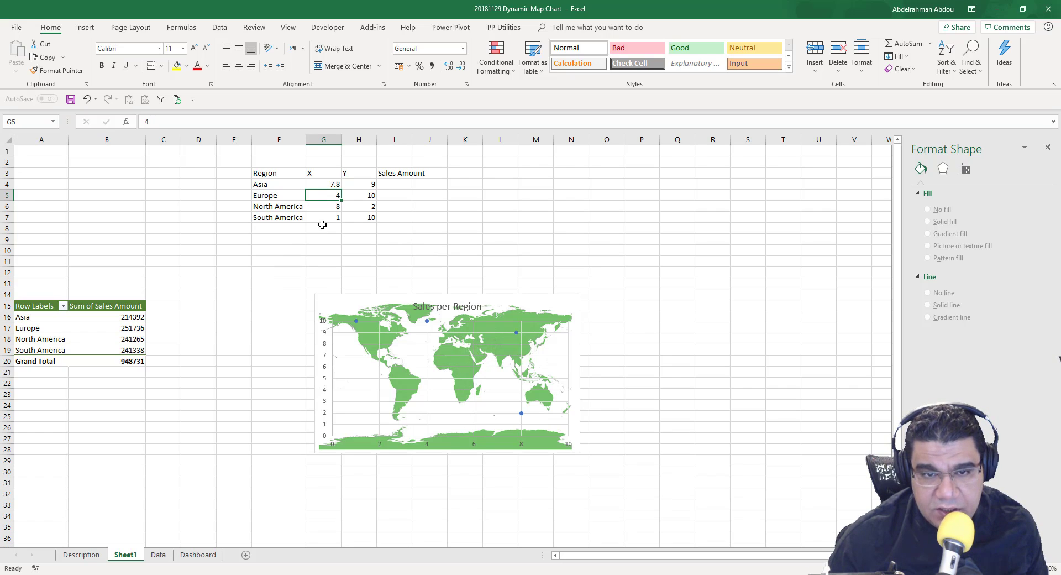
type("5.7")
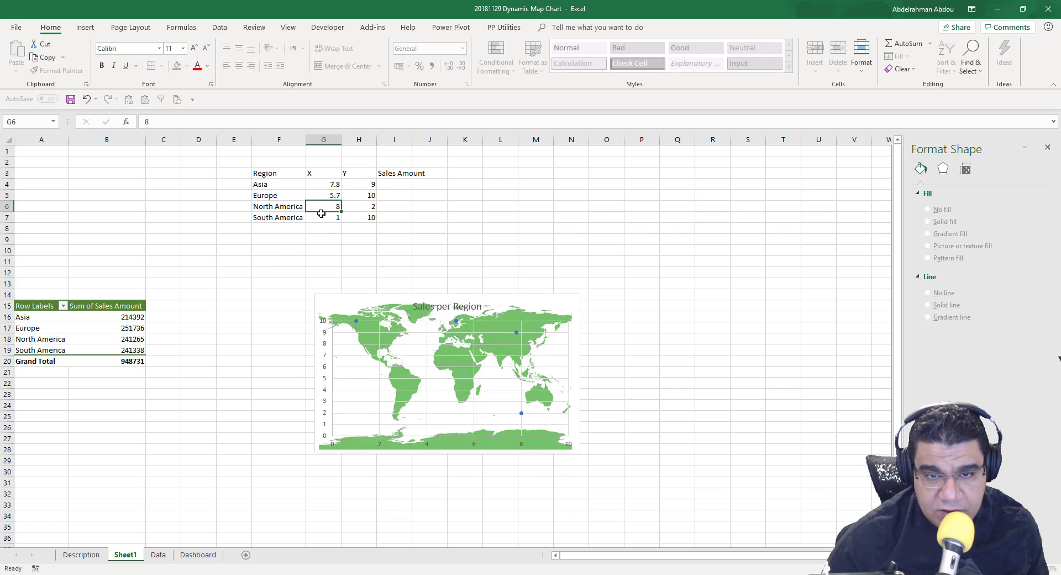
key("Tab")
type("9")
key("Return")
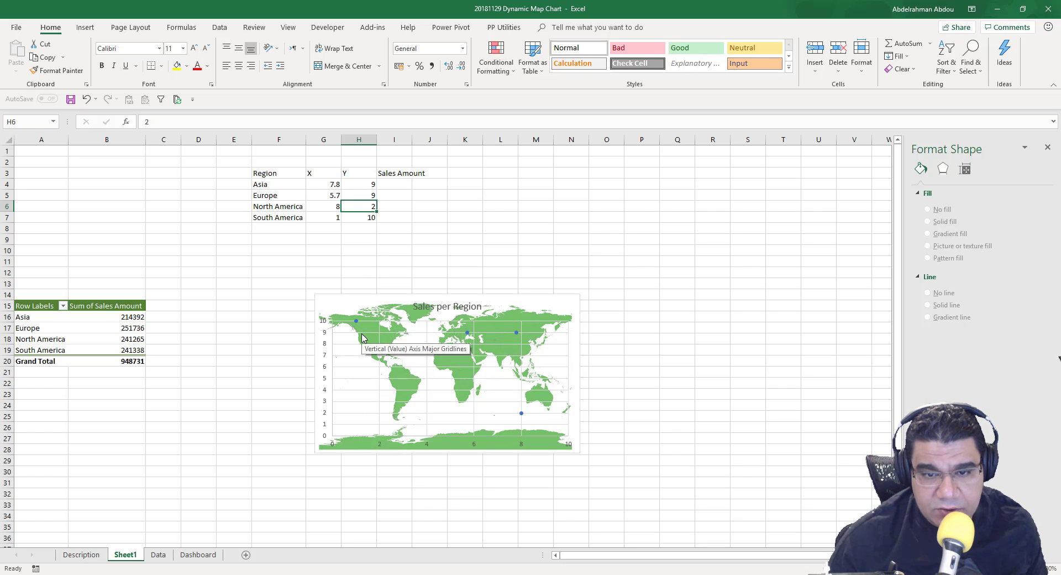
- Set North America's coordinates in G6:H6 to X 1.7 and Y 9
left_click(331, 208)
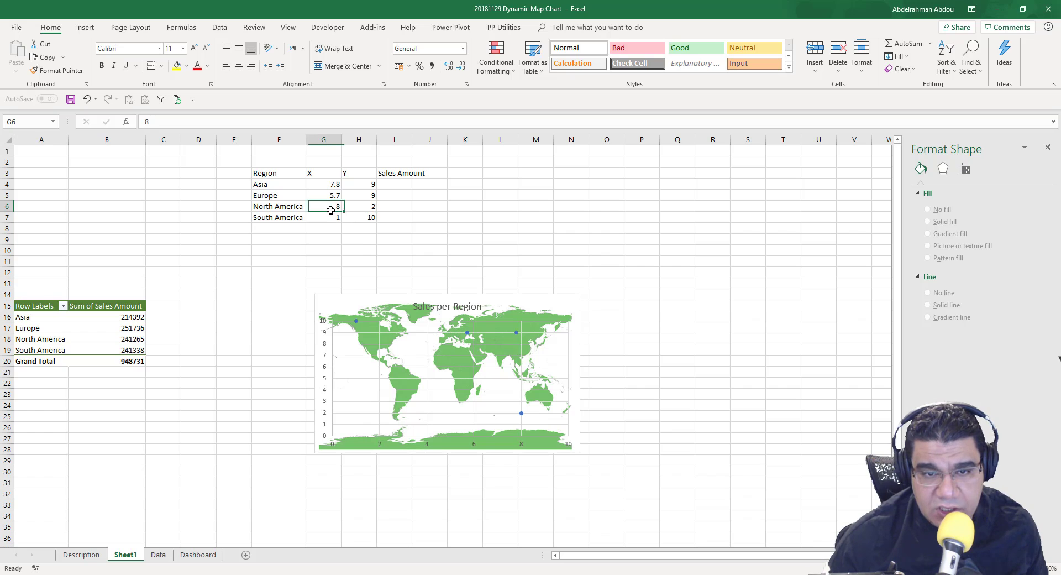
type("1.6")
key("Return")
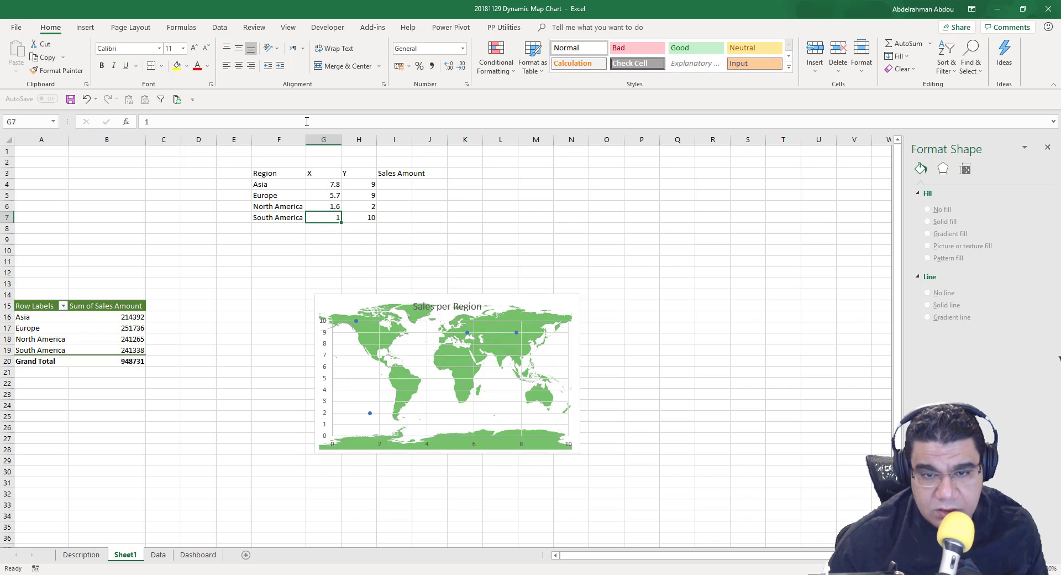
left_click(348, 209)
type("9")
key("Return")
left_click(331, 207)
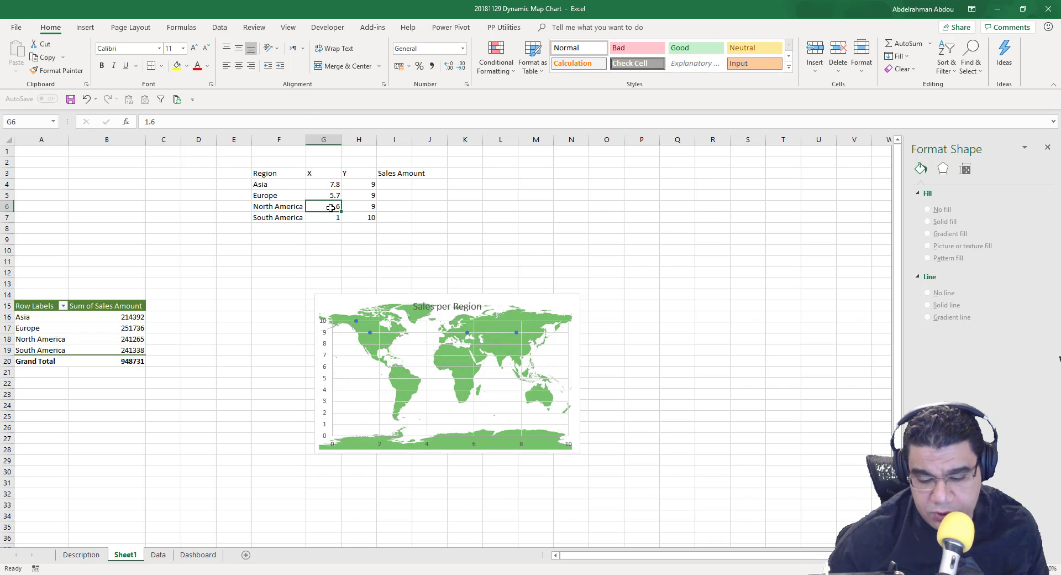
type("1.")
key("Return")
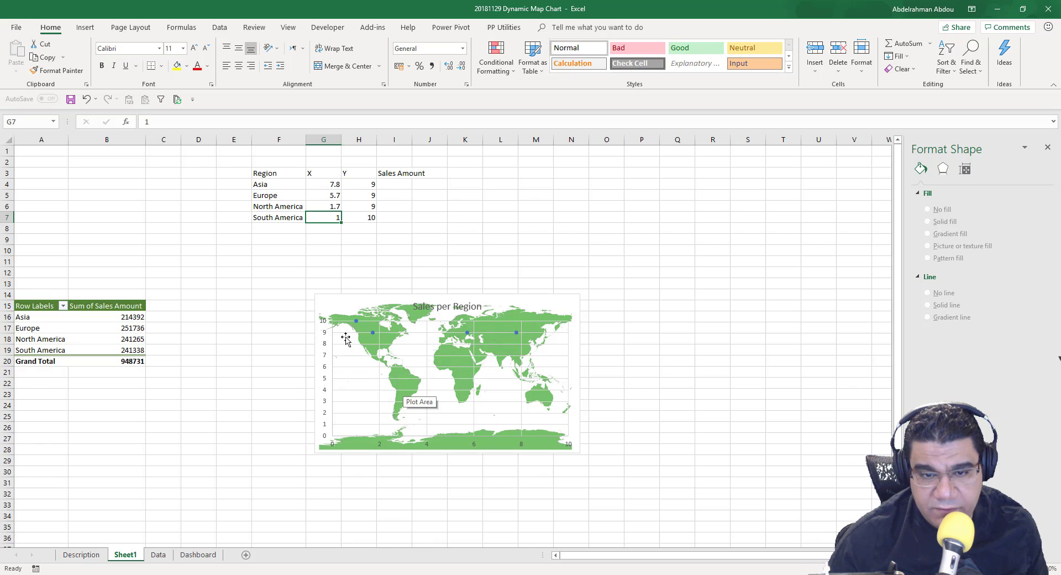
- Set South America's coordinates in G7:H7 to X 3 and Y 4.5, placing its point inside the continent
type("2.5")
key("Return")
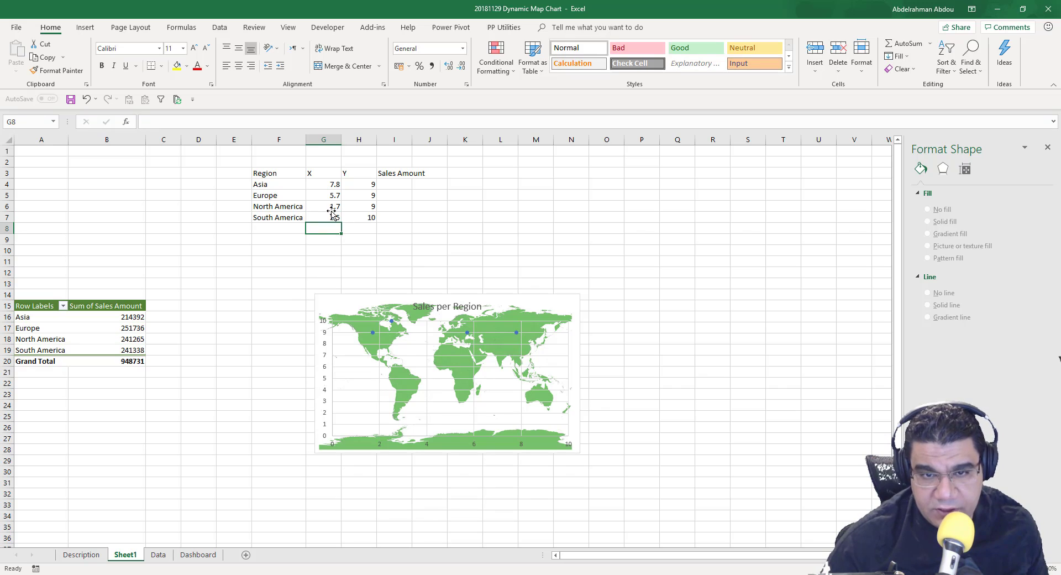
key("Up")
key("Right")
type("4.5")
key("Return")
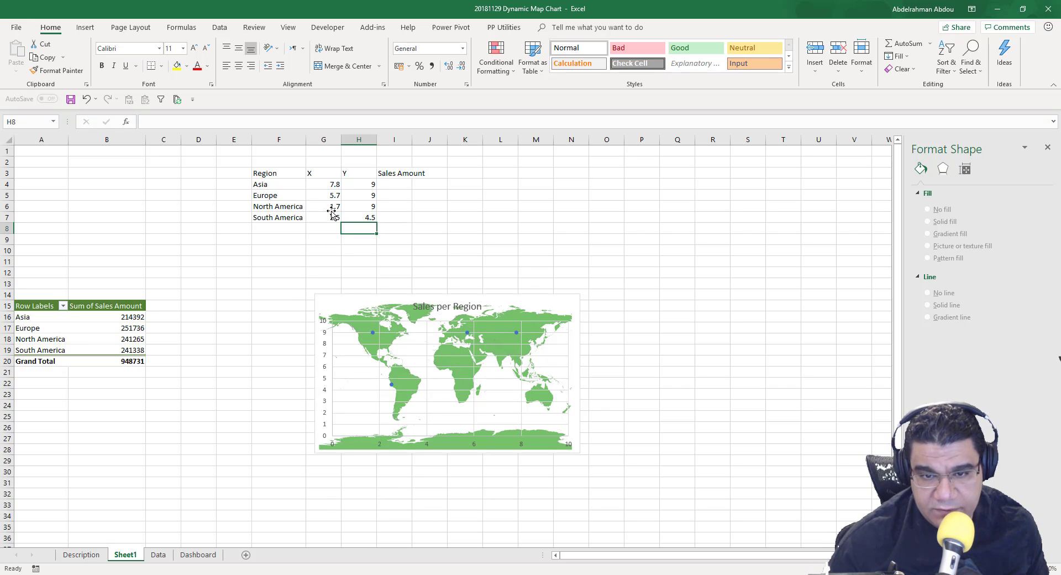
mouse_move(394, 390)
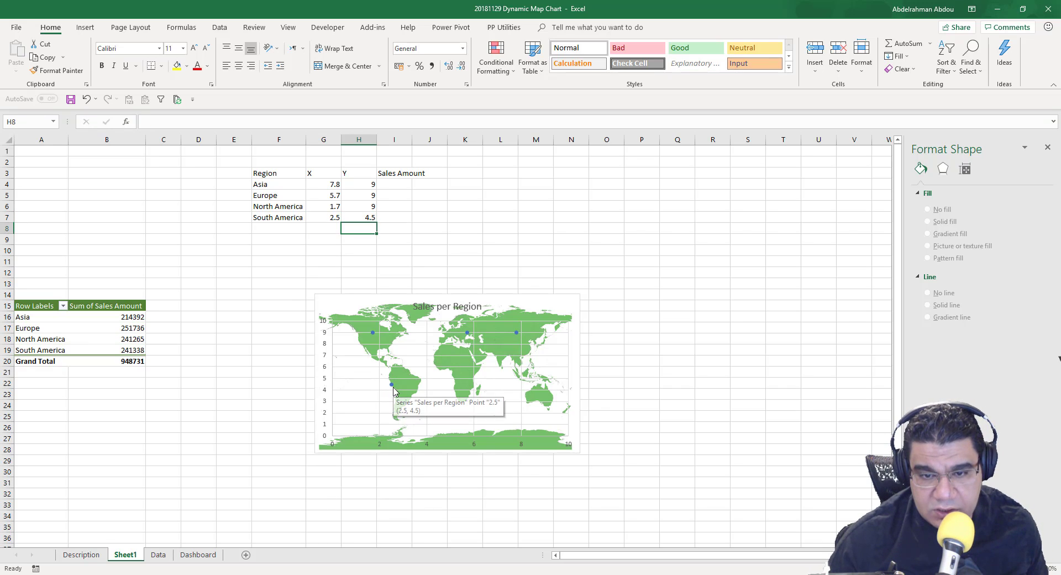
left_click(337, 218)
type("3")
key("Return")
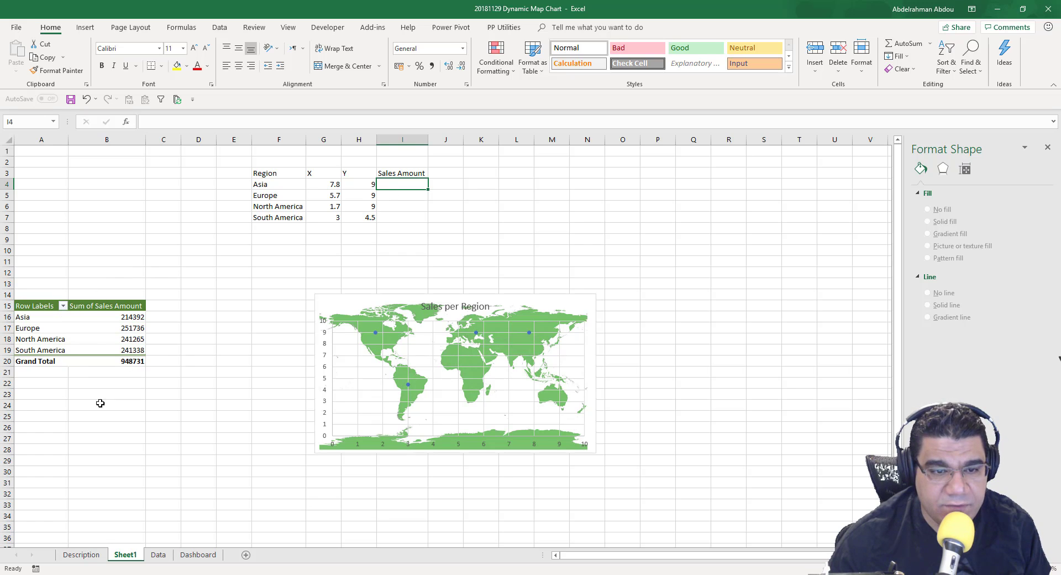
- Enter =VLOOKUP(F4,$A$15:$B$27,2,FALSE) in I4 to retrieve Asia's sales amount from the PivotTable
type("vl")
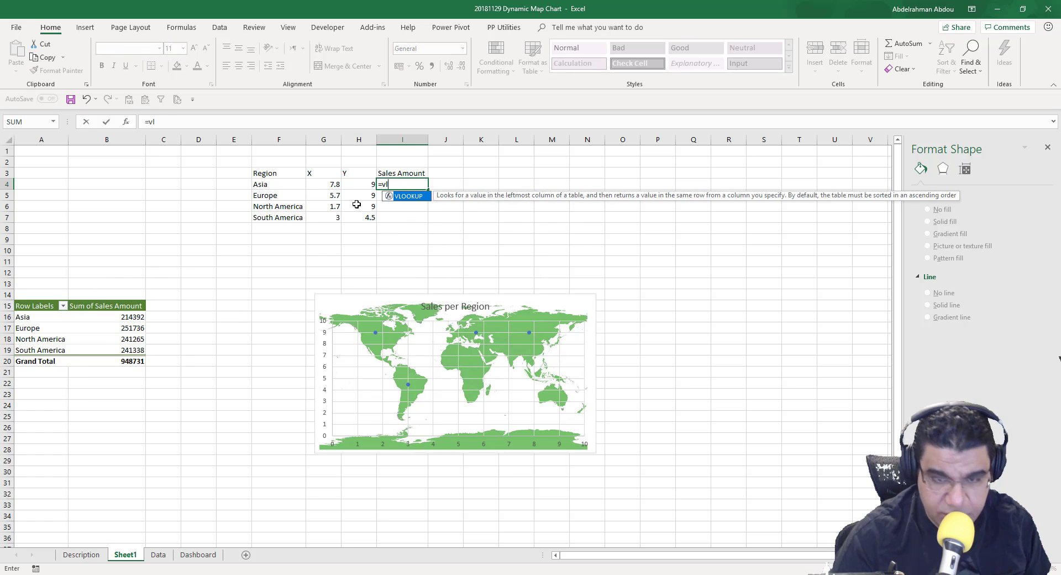
key("Tab")
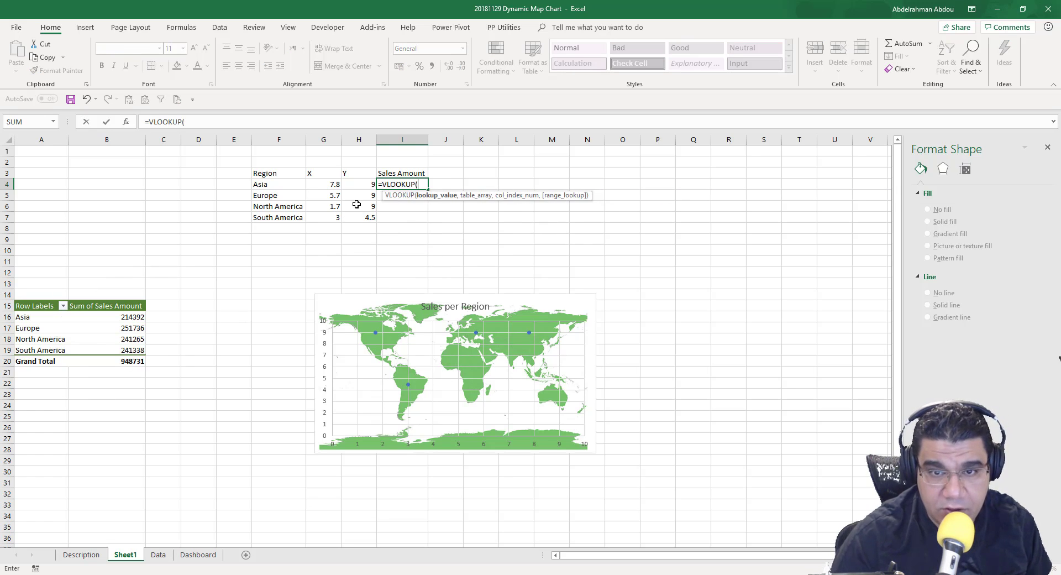
left_click(279, 185)
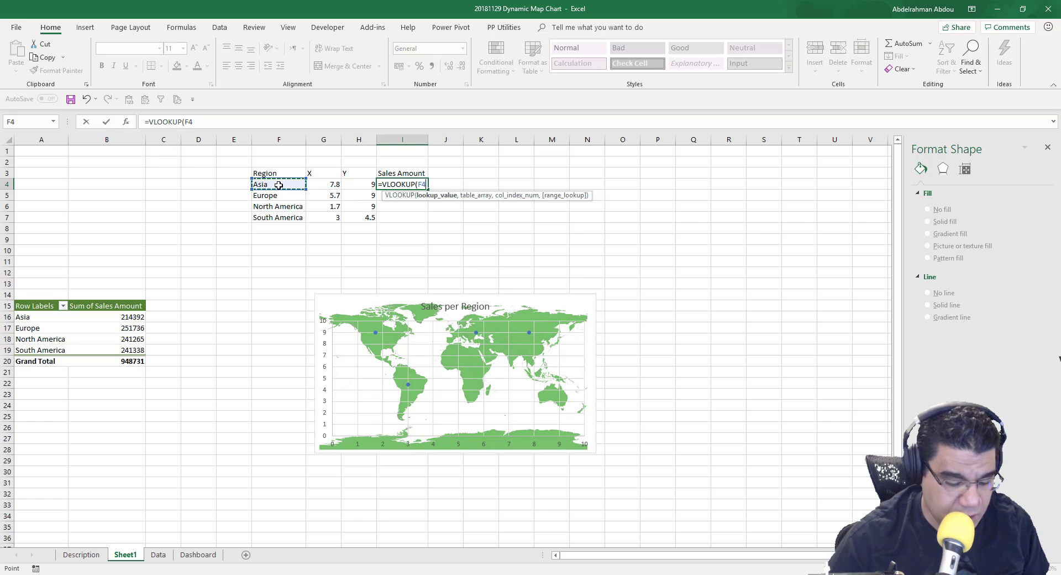
type(",")
left_click_drag(20, 307, 119, 436)
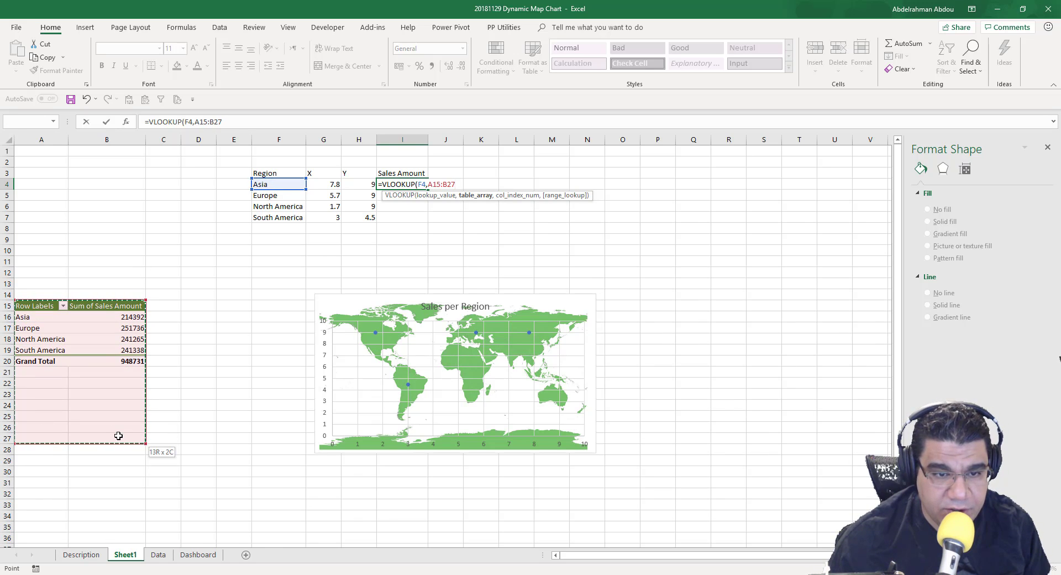
key("F4")
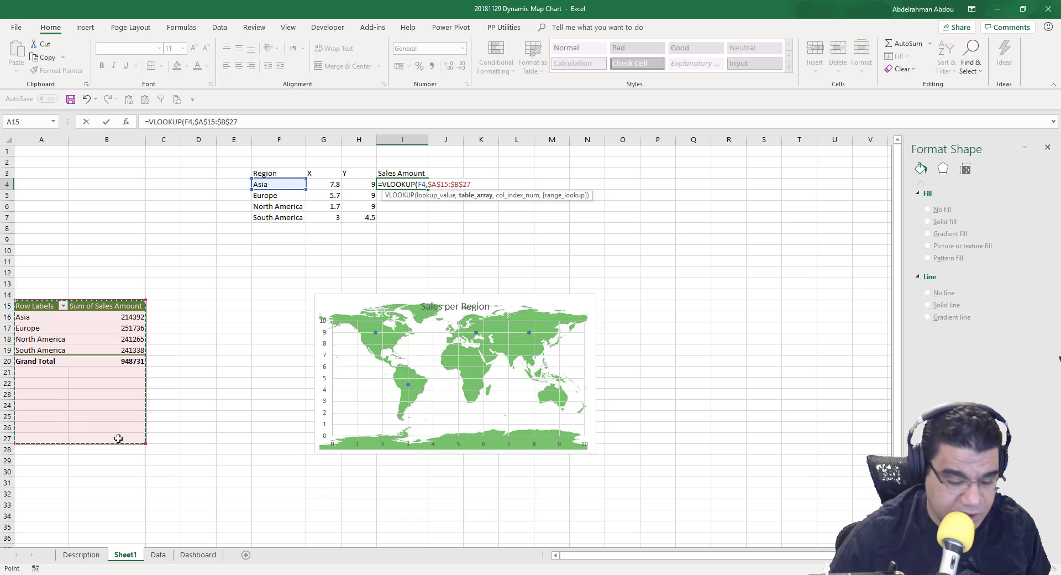
type(",")
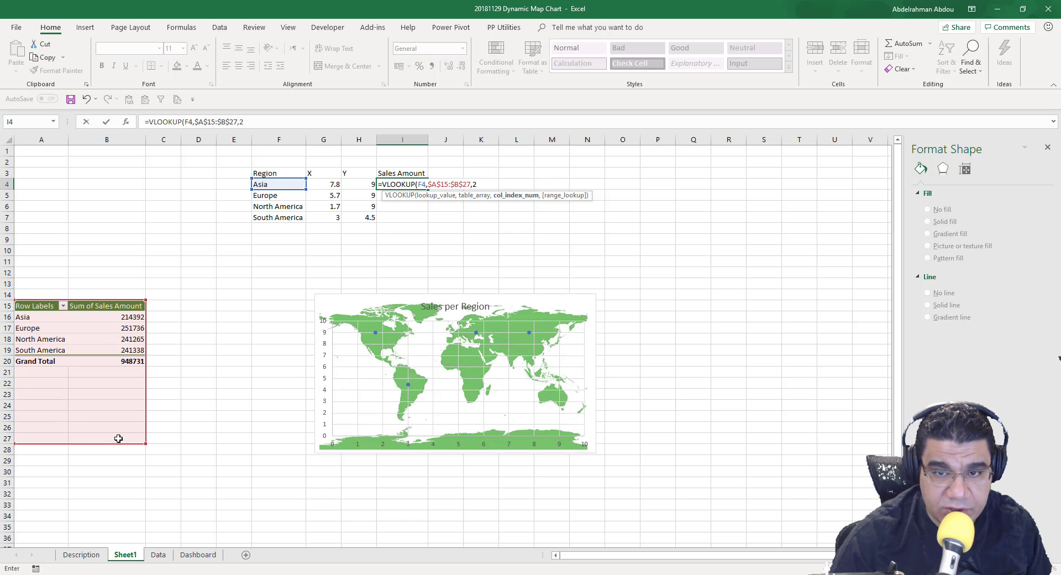
type("2,")
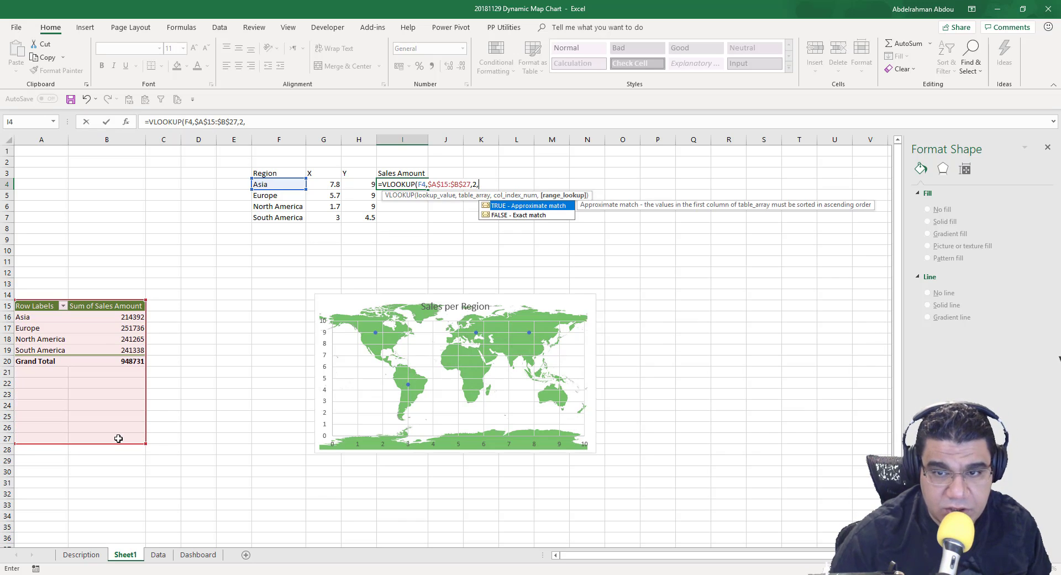
key("Down")
key("Tab")
key("ctrl+Return")
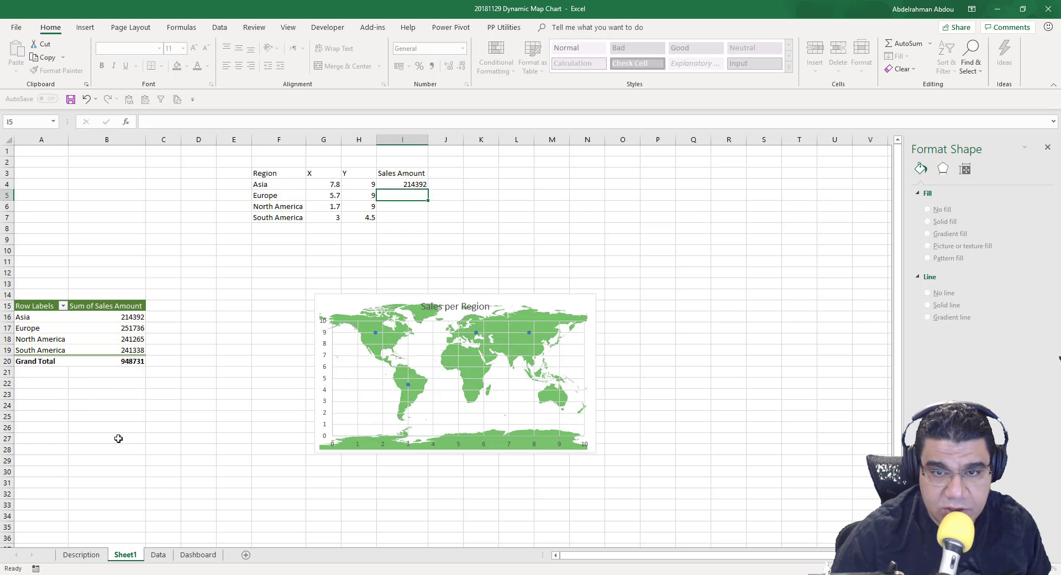
- Fill the VLOOKUP formula down to I7 and format I4:I7 as US dollar accounting amounts without decimals
left_click_drag(430, 190, 425, 221)
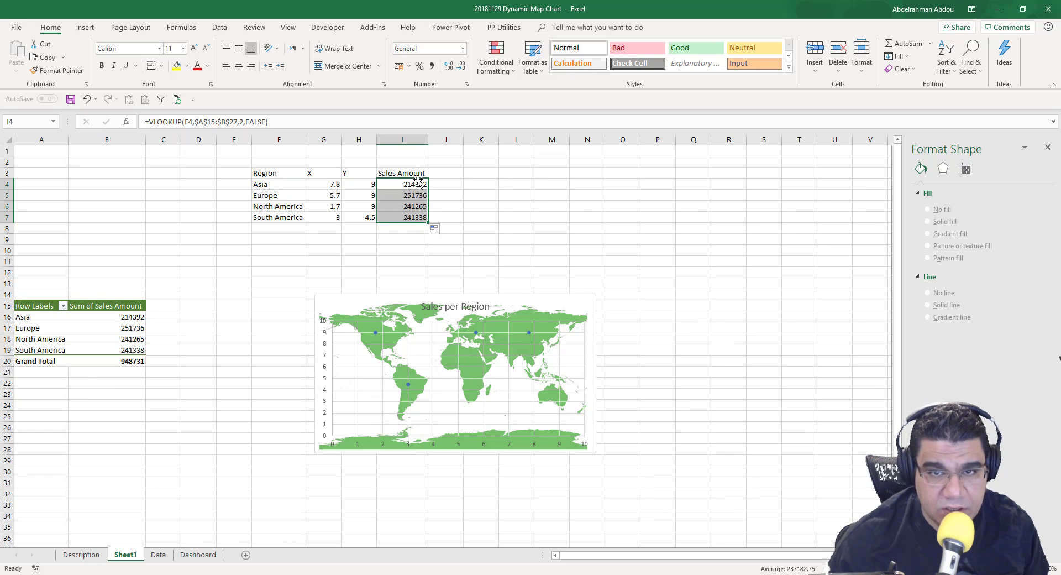
left_click(409, 66)
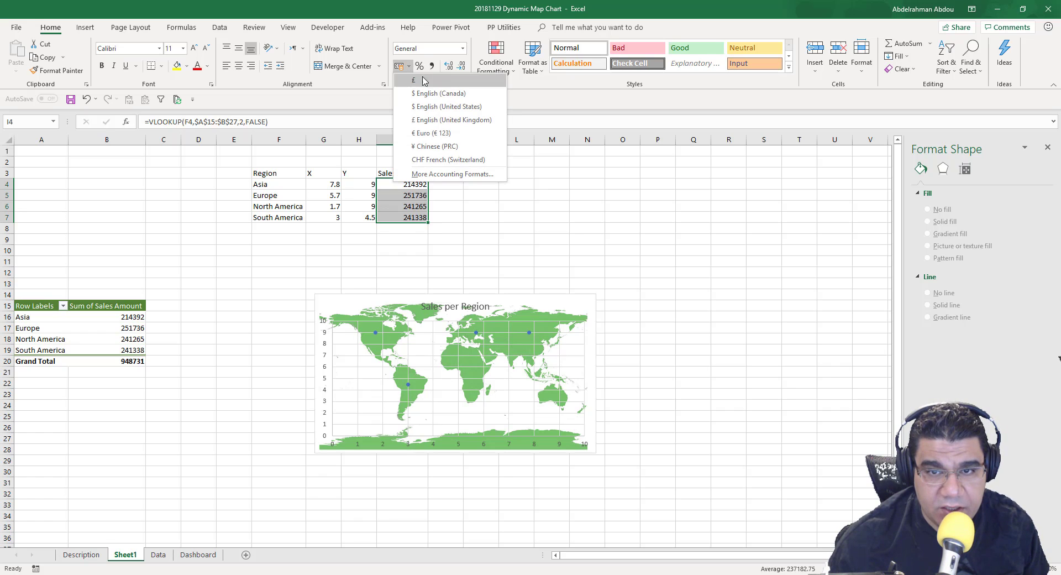
left_click(430, 106)
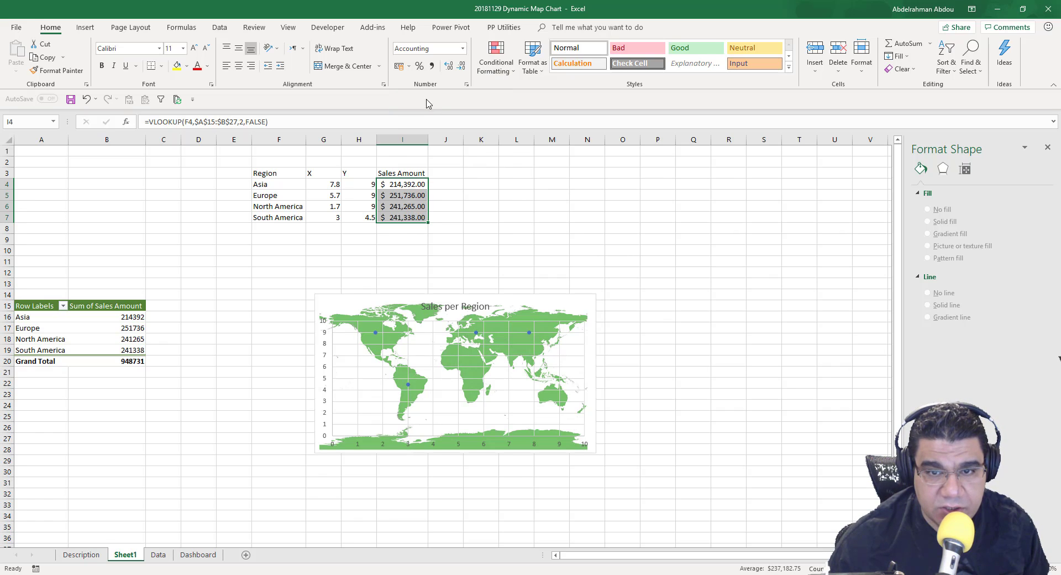
left_click(461, 66)
left_click(461, 66)
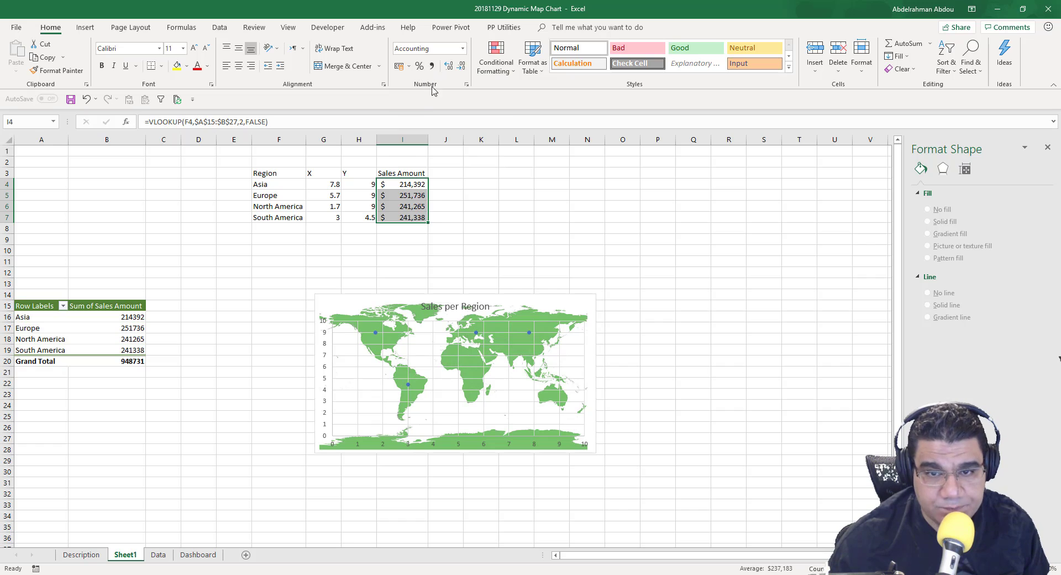
left_click(402, 250)
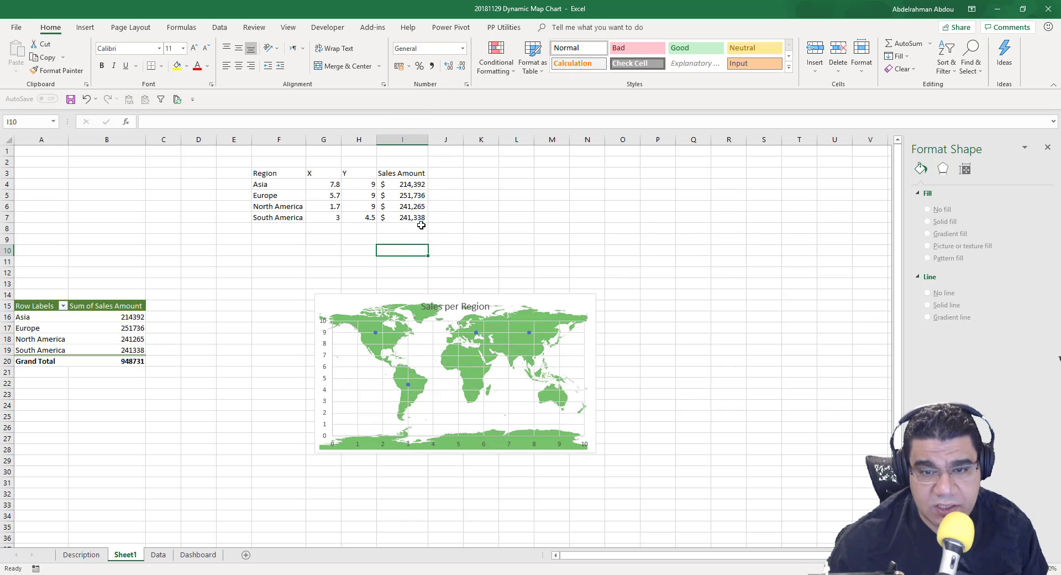
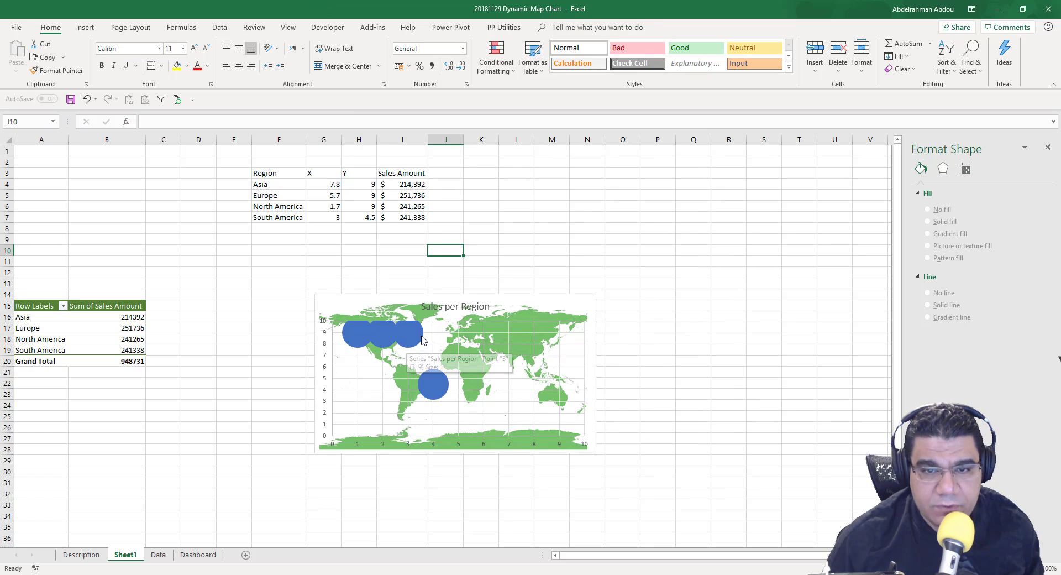
- Edit the Sales per Region series in the chart's data source and set its X values to Sheet1!$G$4:$G$7
mouse_move(380, 347)
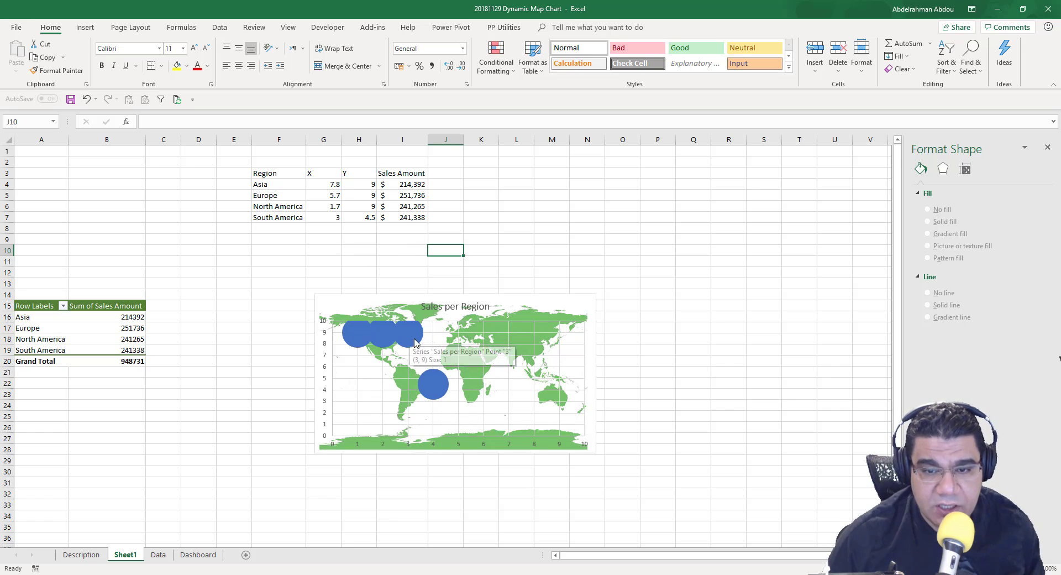
right_click(440, 342)
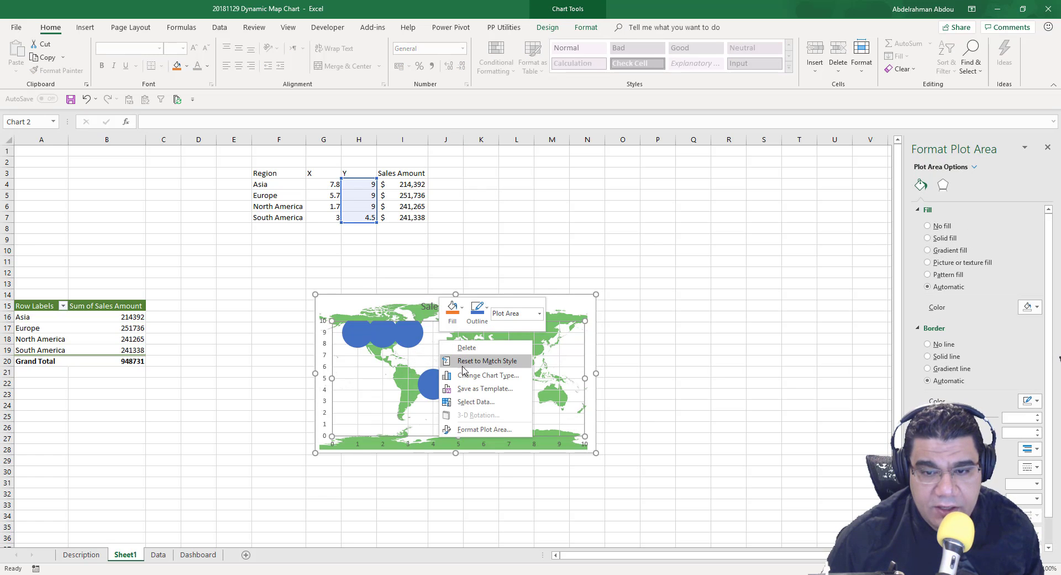
left_click(468, 402)
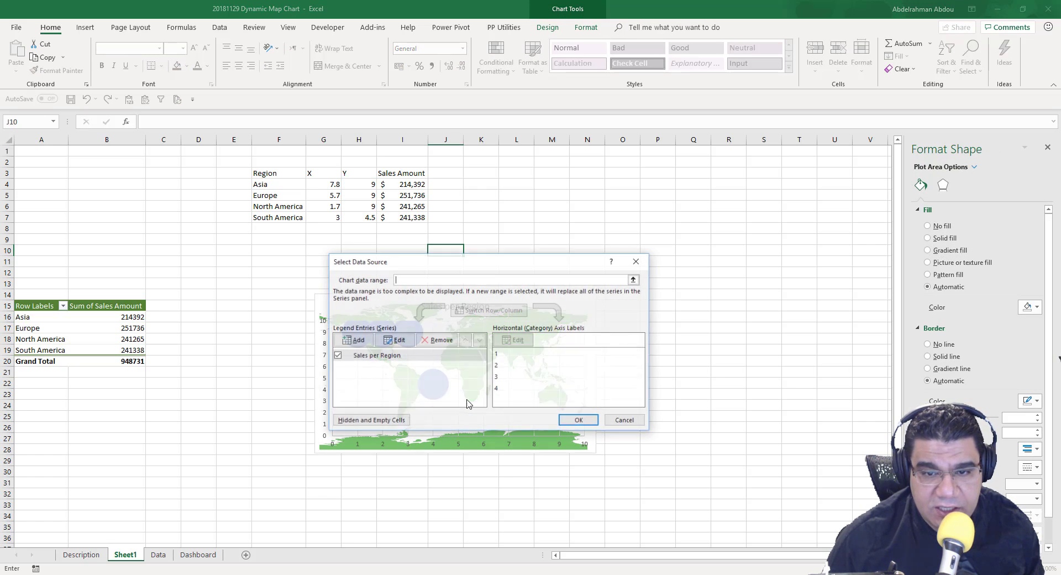
left_click(400, 359)
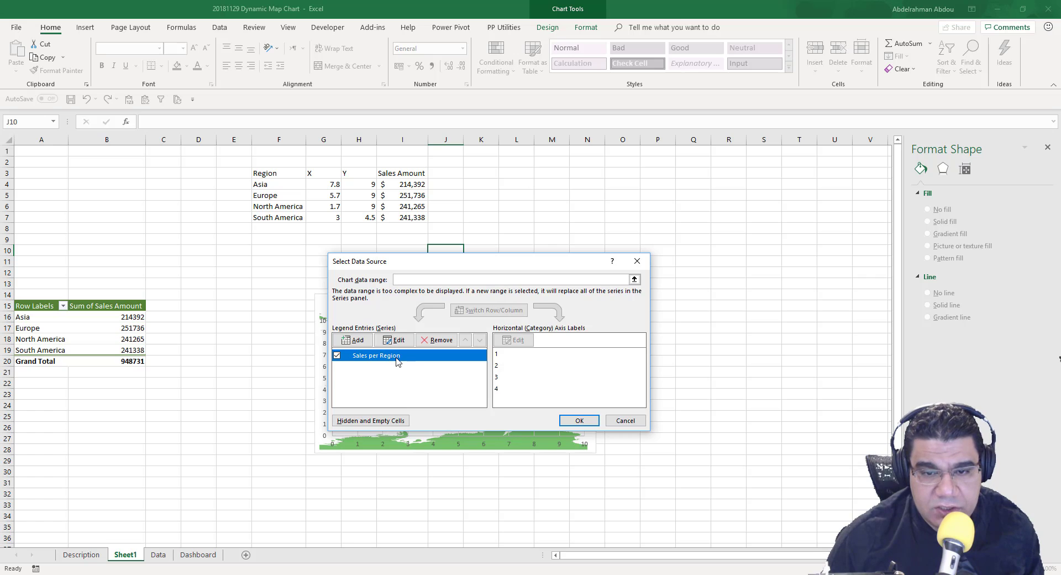
left_click(399, 345)
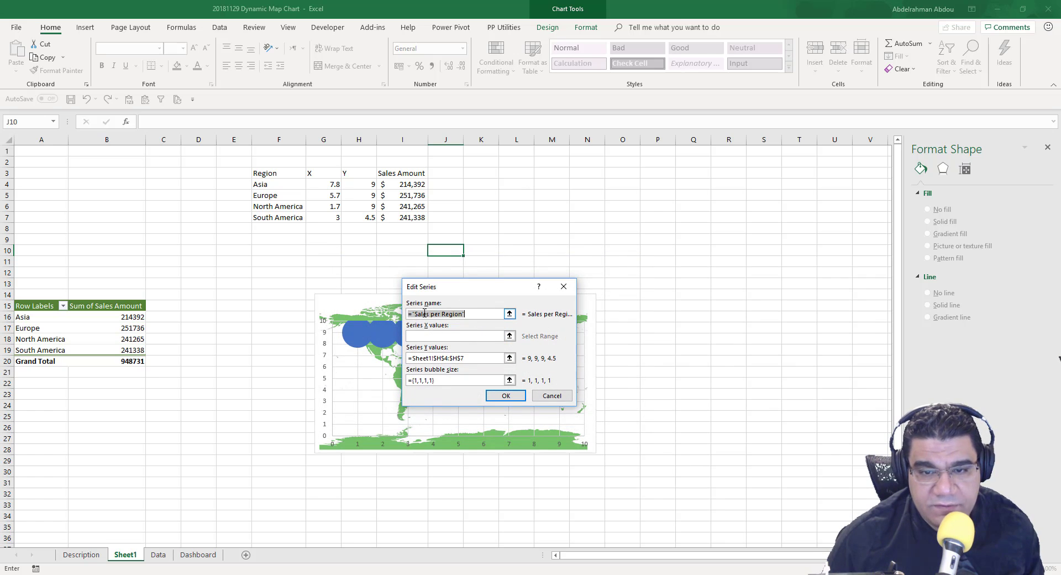
left_click(494, 336)
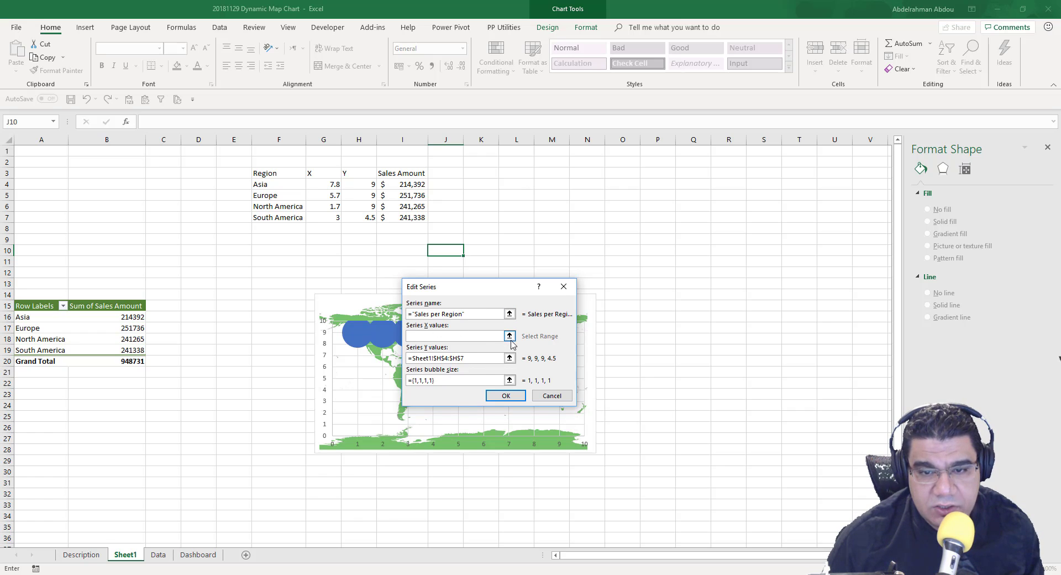
left_click(509, 336)
left_click_drag(326, 186, 334, 217)
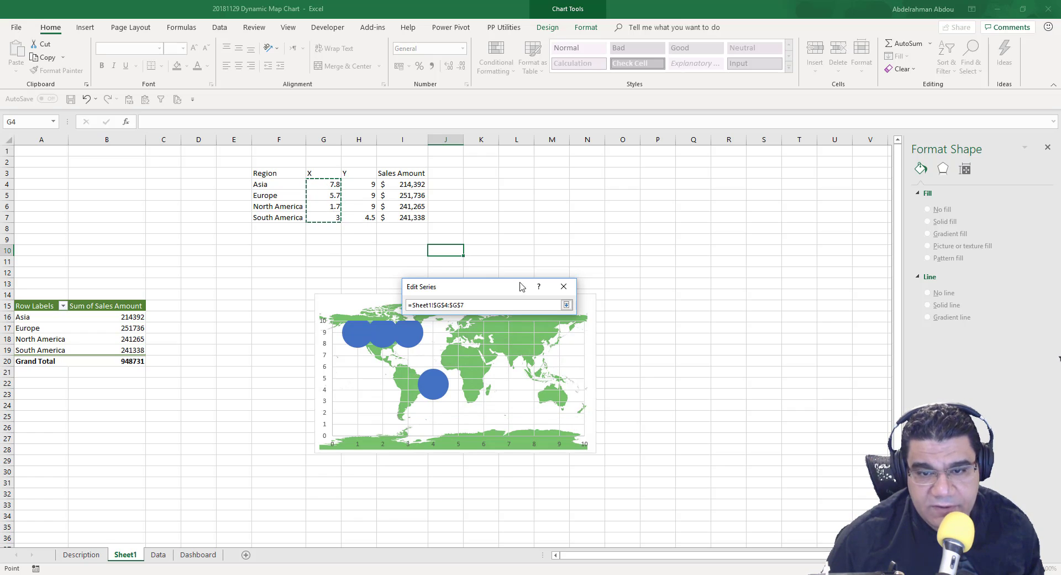
left_click(567, 304)
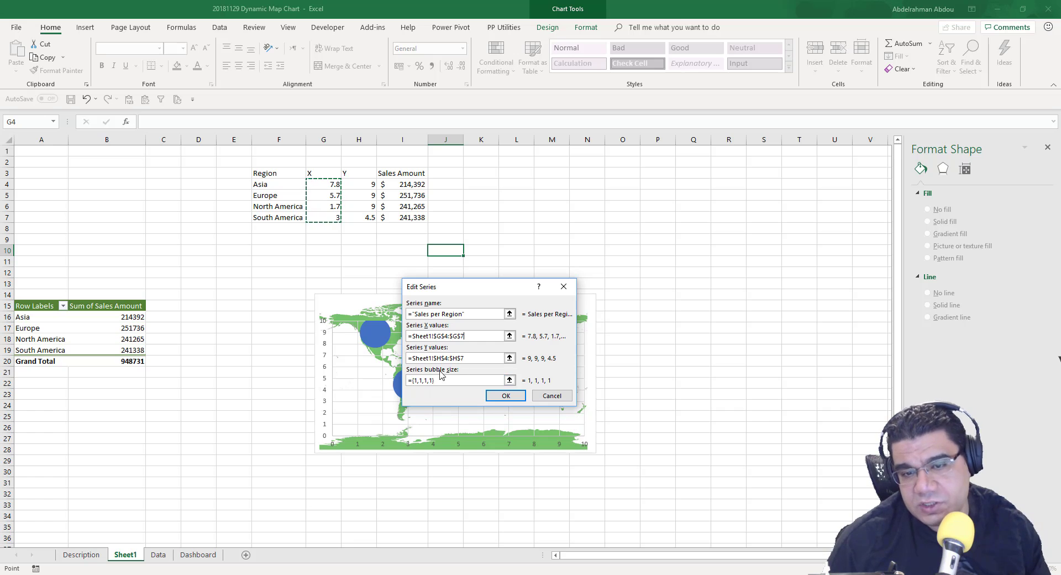
- Keep the Y values at $H$4:$H$7, set the series bubble size to Sheet1!$I$4:$I$7, and apply the data source changes
left_click(509, 358)
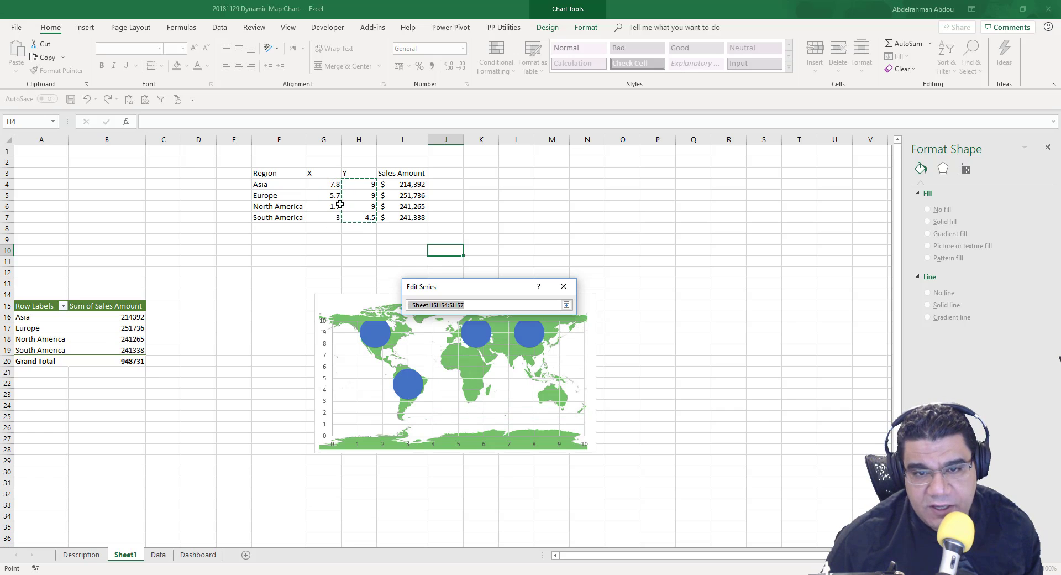
left_click(566, 305)
left_click(513, 383)
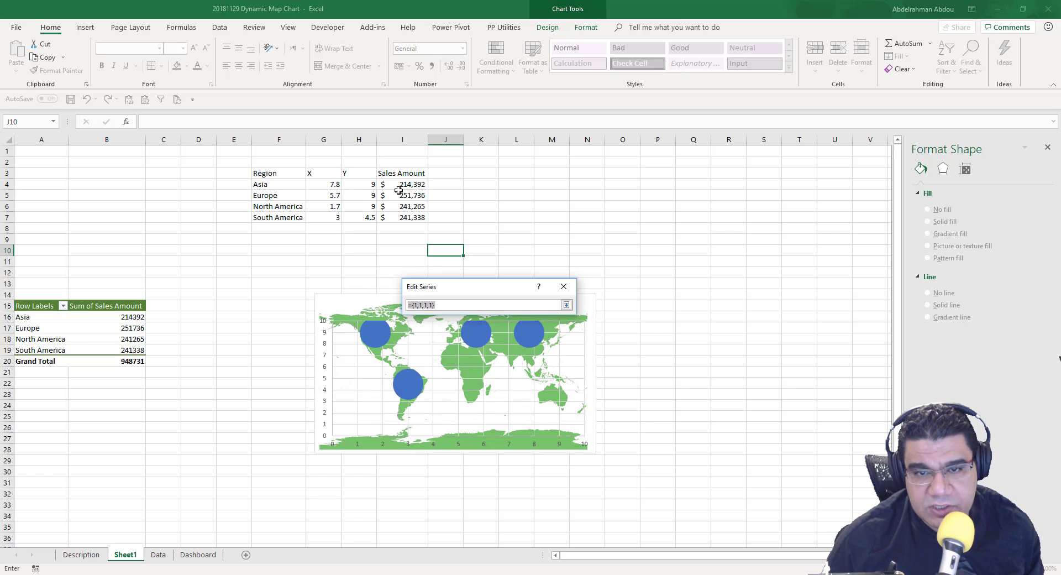
left_click_drag(398, 190, 406, 217)
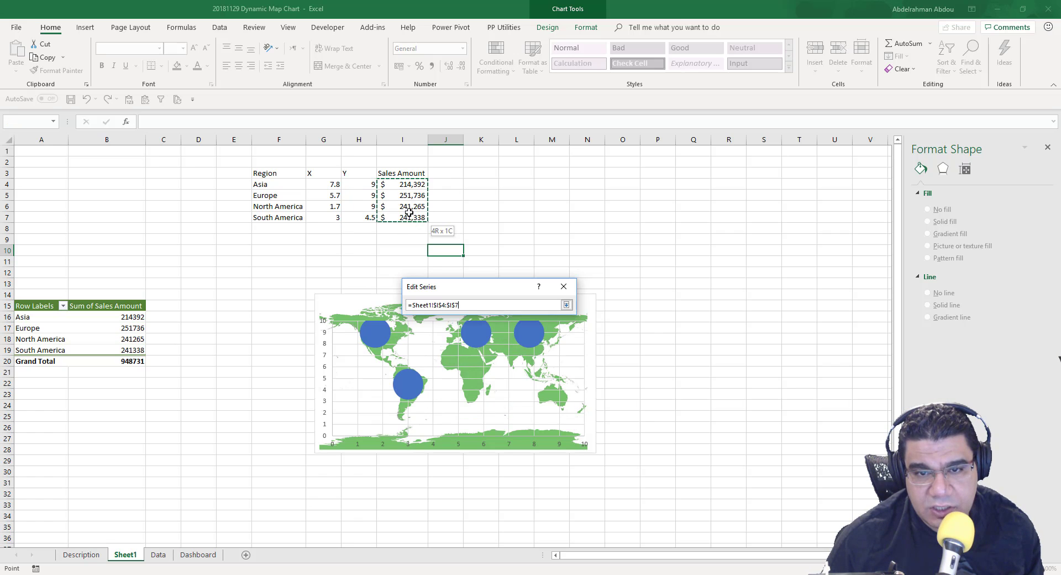
left_click(567, 305)
left_click(515, 398)
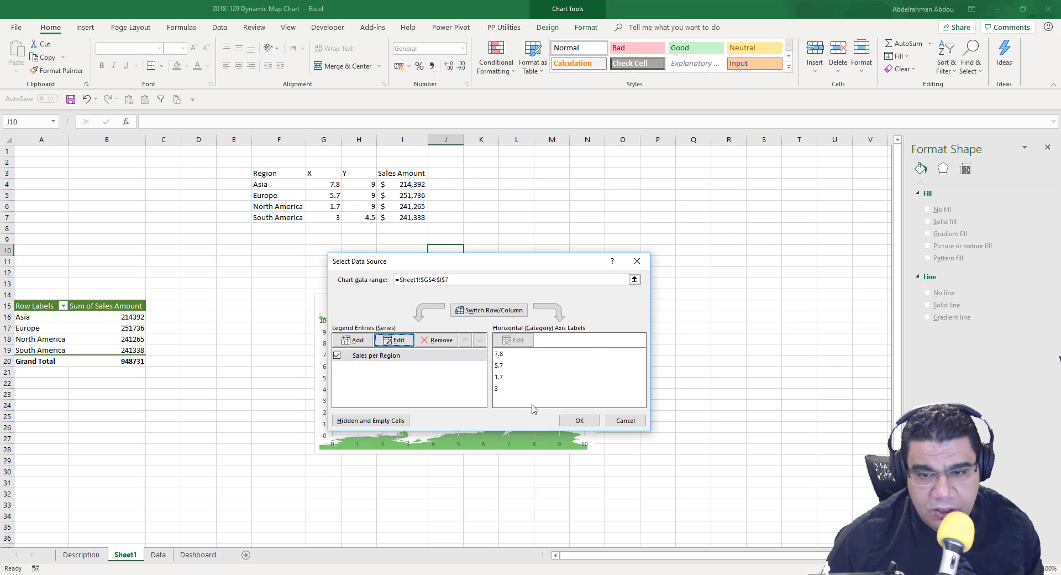
left_click(579, 420)
- Scale the bubble size of the Sales per Region series to 80
left_click(622, 372)
left_click(540, 346)
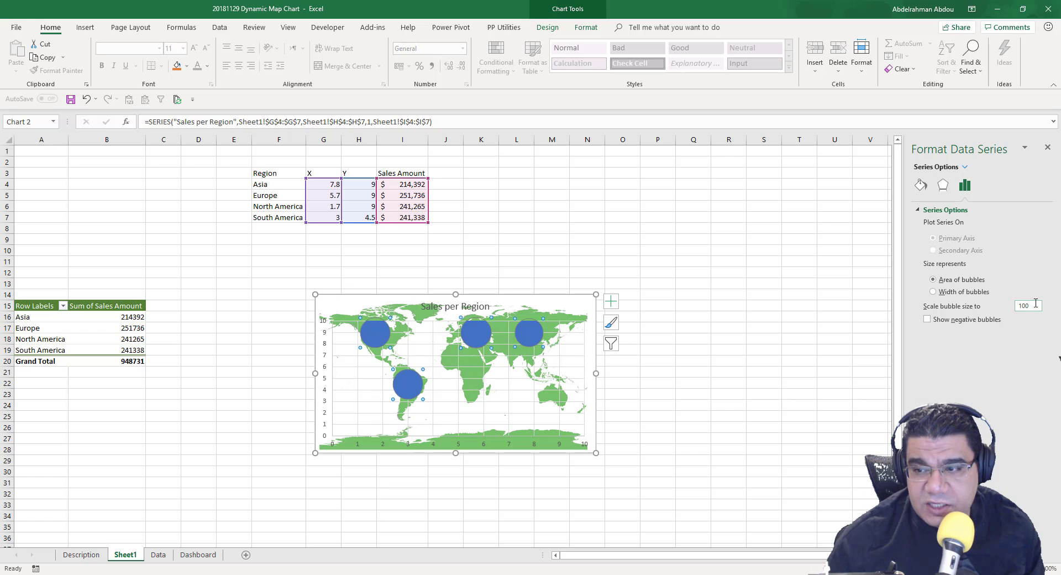
left_click(1035, 305)
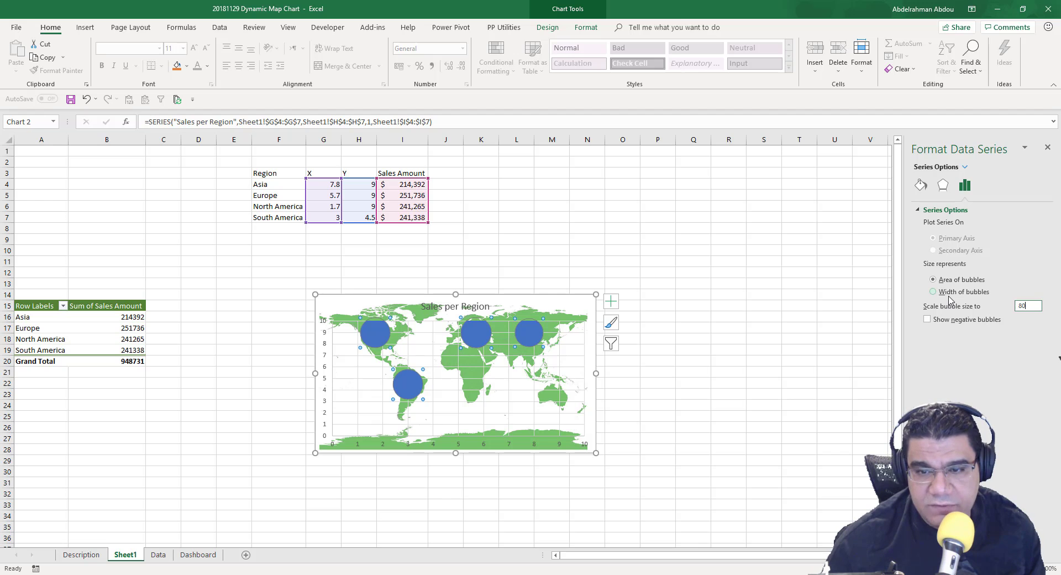
left_click(552, 272)
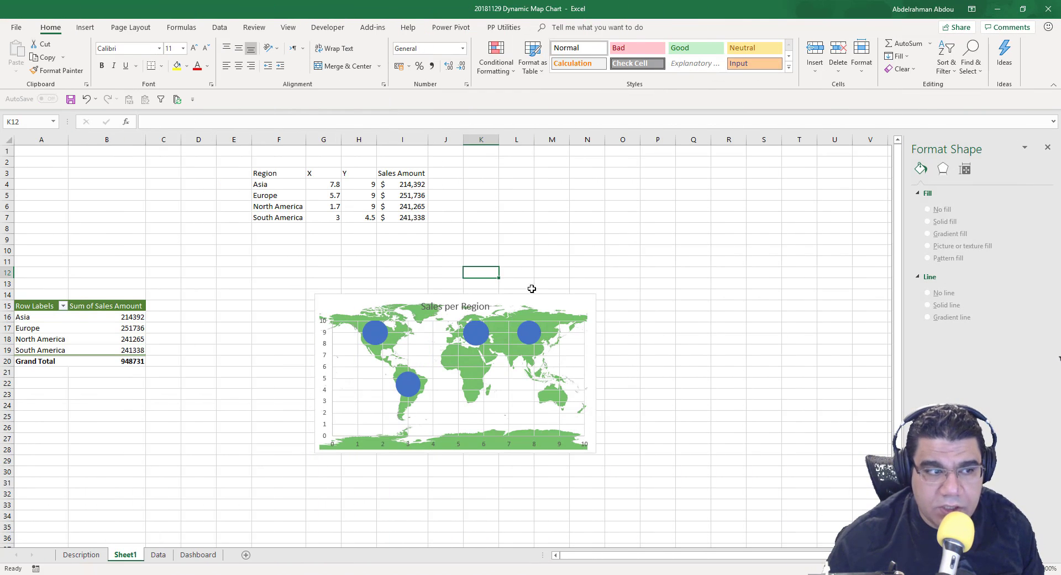
- Add data labels to the map bubbles, showing the bubble size instead of the Y value
right_click(482, 345)
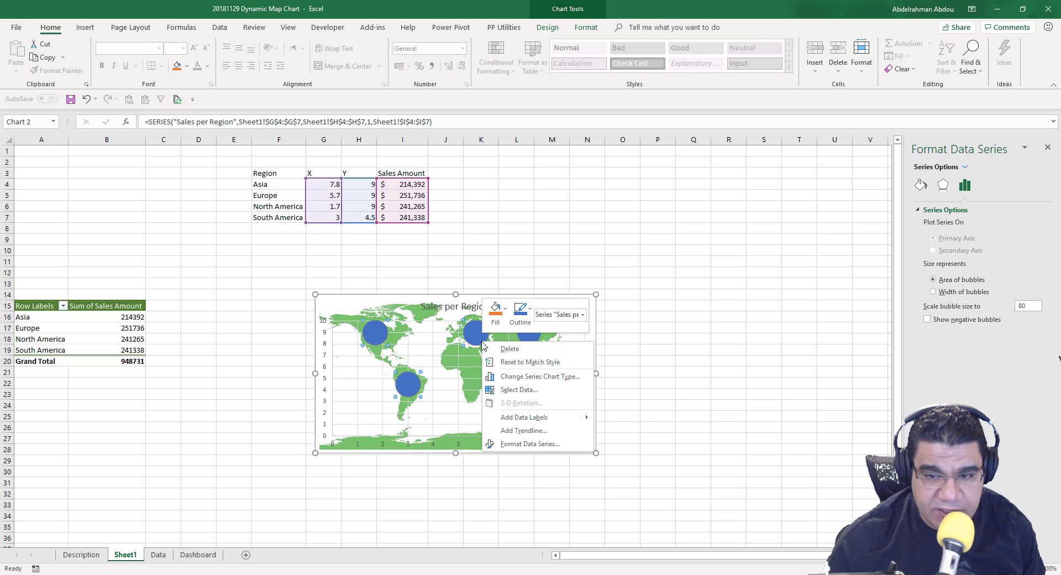
mouse_move(578, 417)
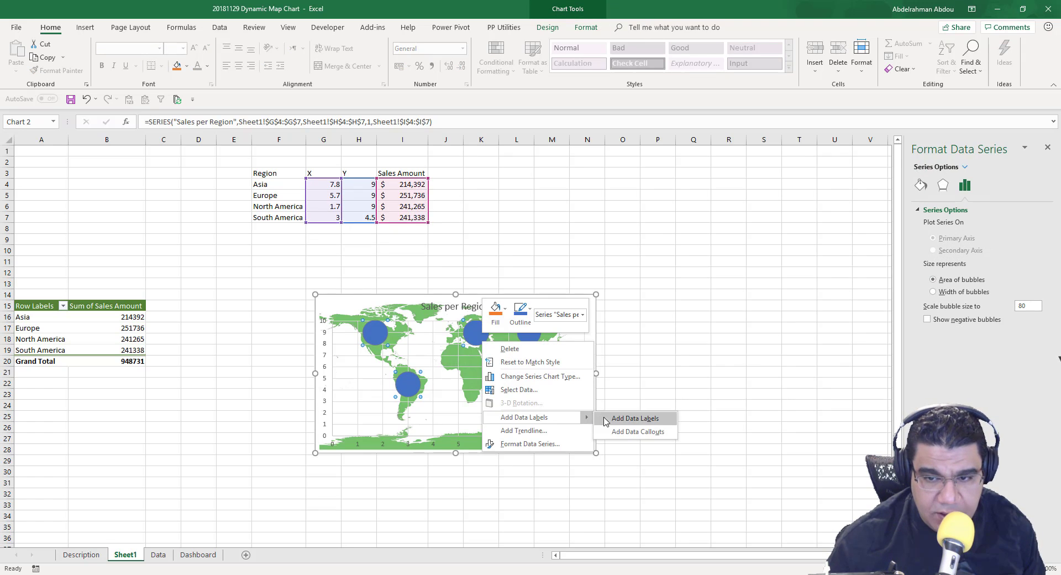
left_click(609, 422)
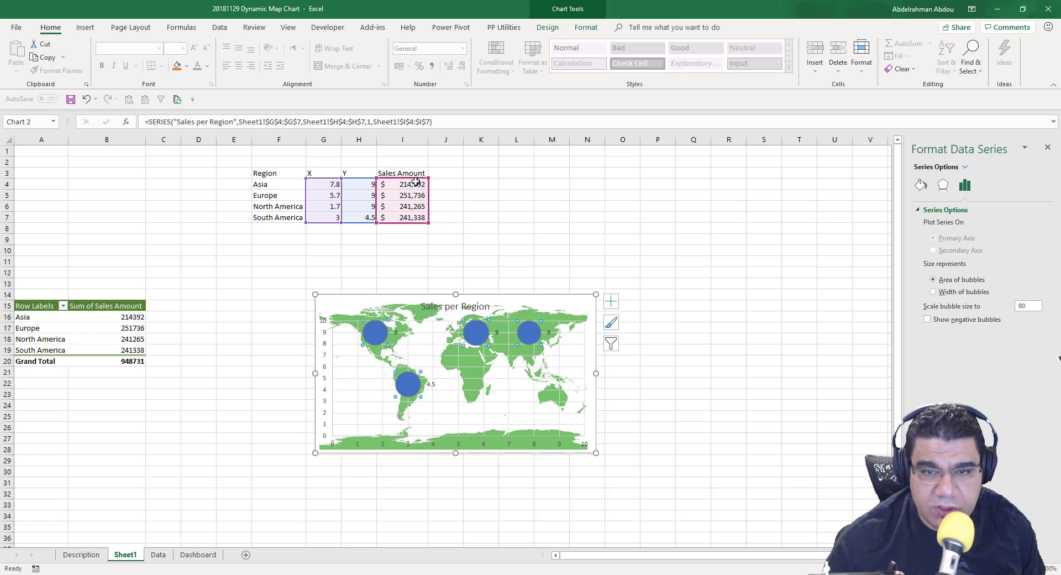
left_click(550, 340)
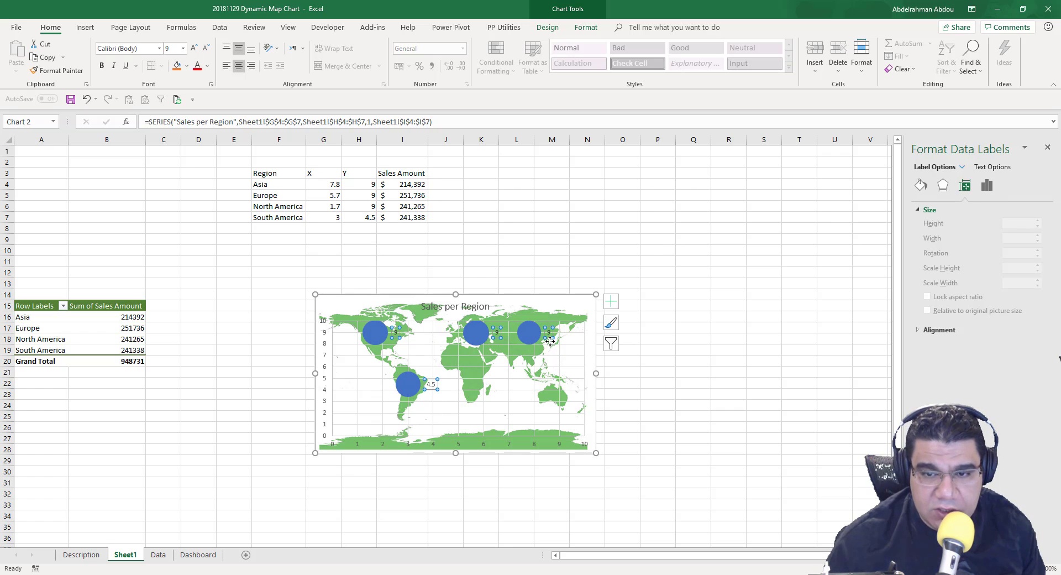
right_click(549, 340)
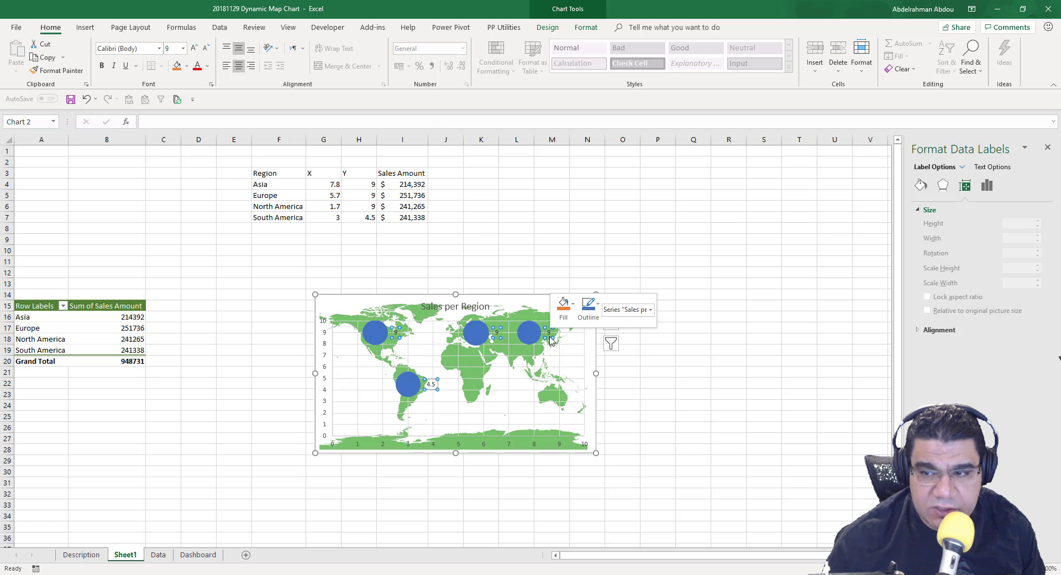
left_click(578, 454)
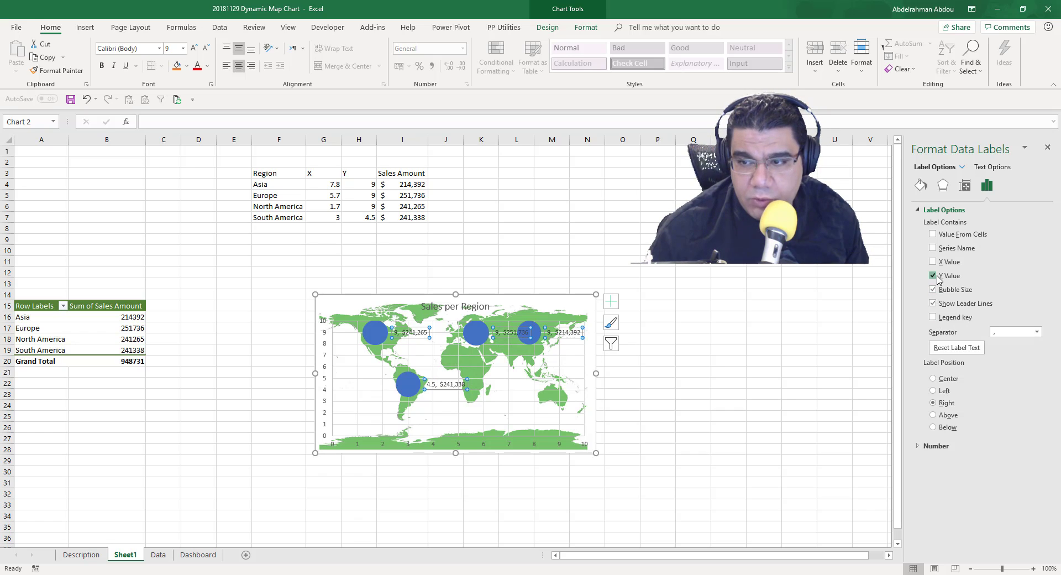
left_click(935, 276)
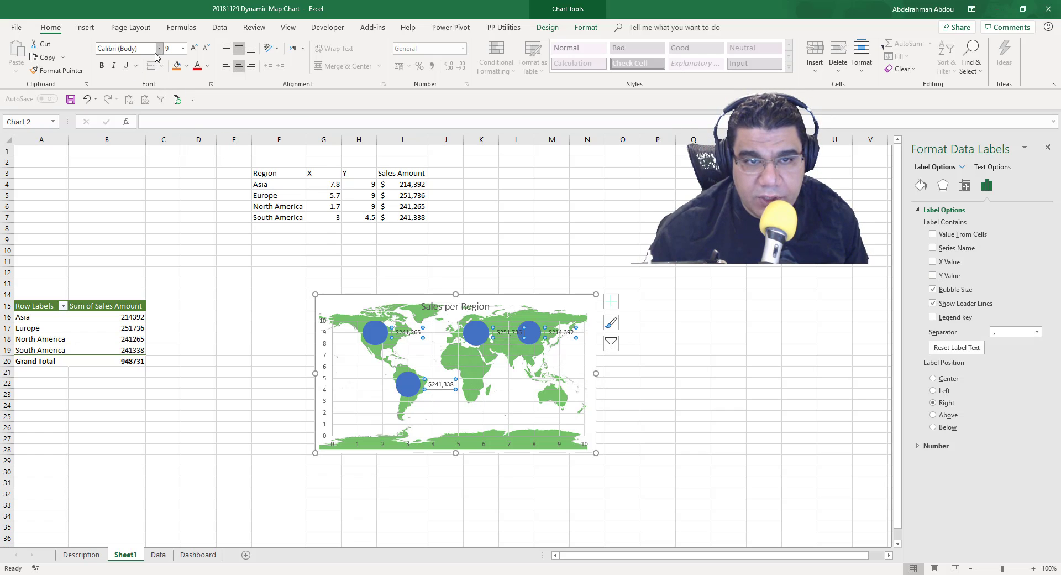
- Format the bubble data labels in bold at 12 pt with a white fill
left_click(101, 65)
left_click(193, 48)
left_click(193, 48)
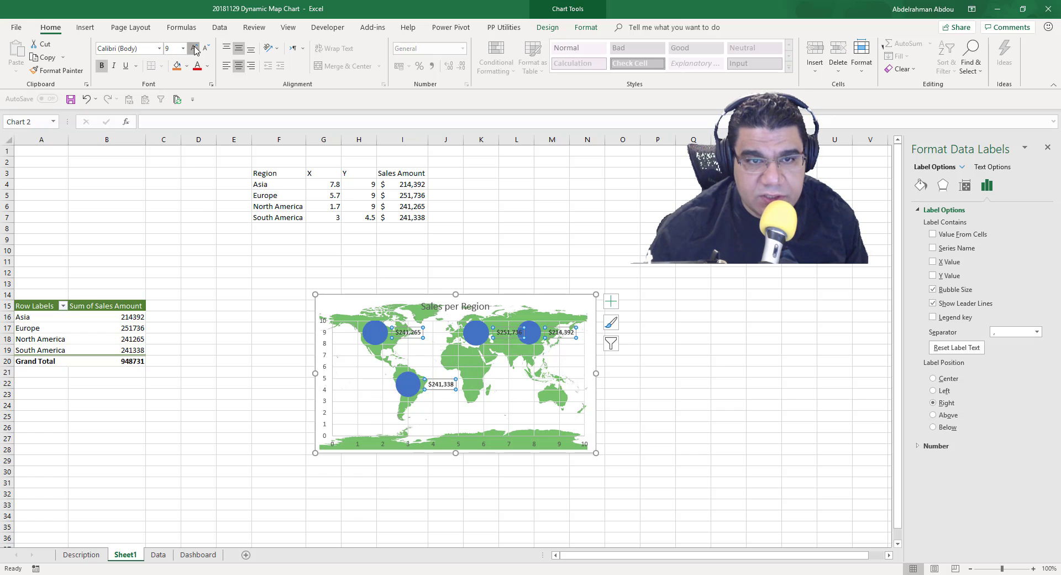
left_click(193, 48)
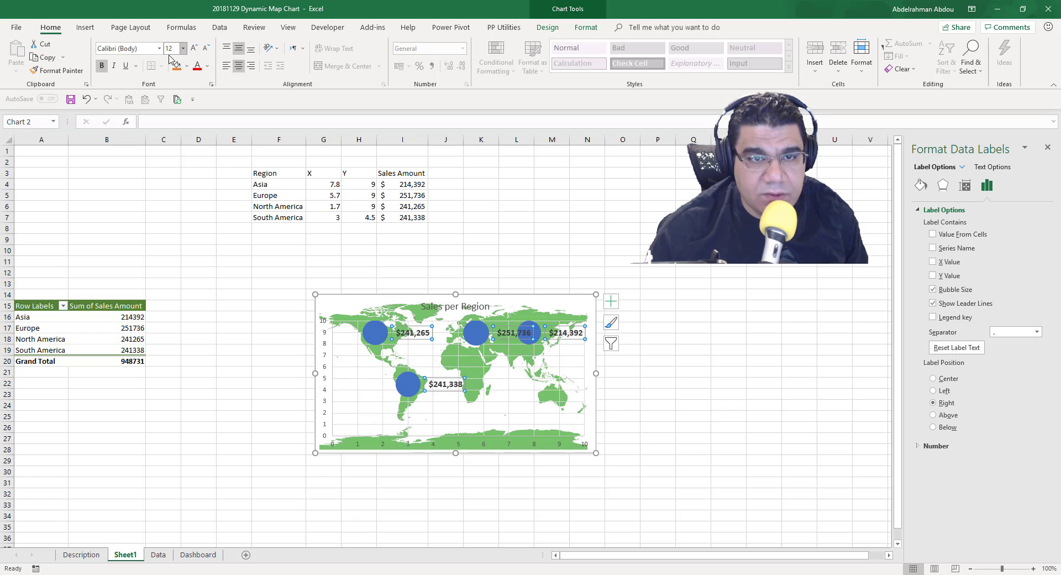
left_click(188, 67)
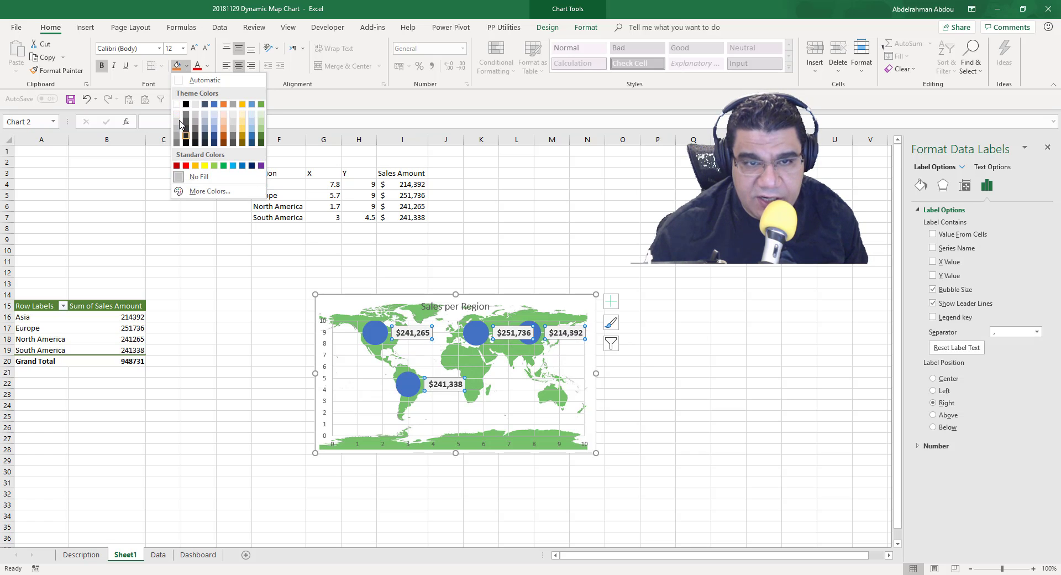
left_click(176, 105)
left_click(441, 358)
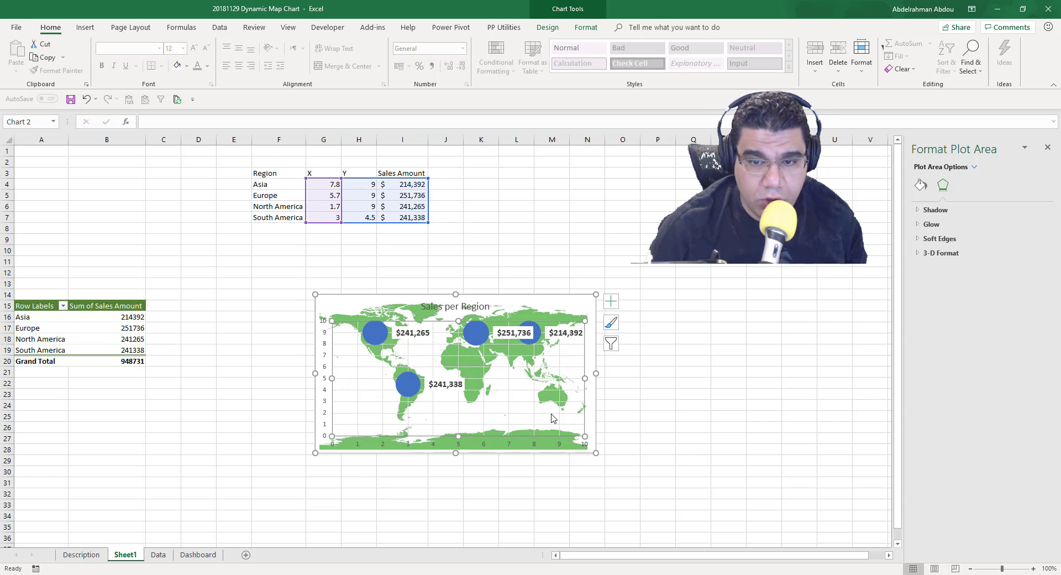
- Filter the finished map on the Dashboard sheet to Product 1 with the Product slicer
left_click(445, 173)
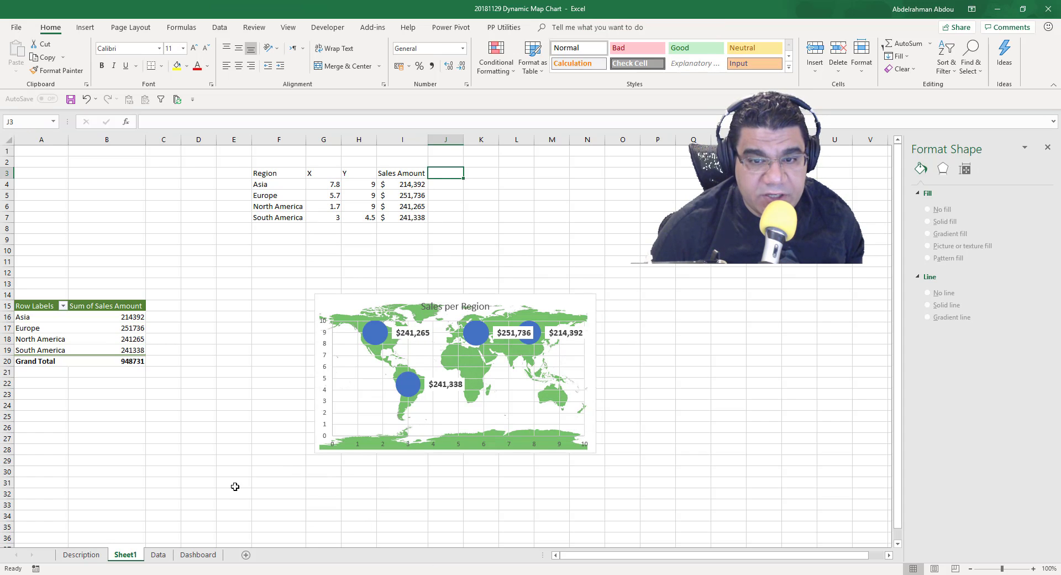
left_click(198, 554)
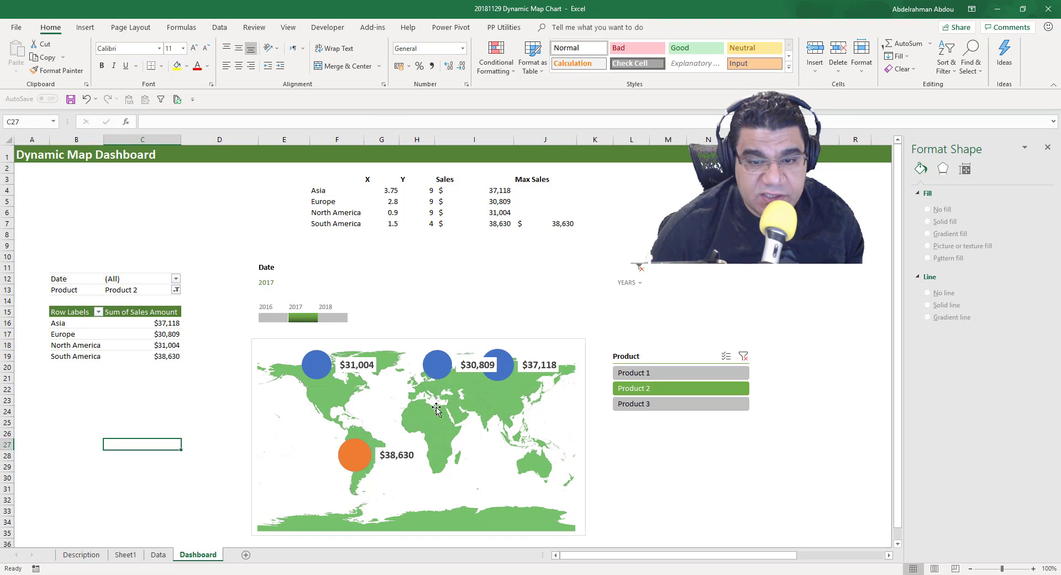
left_click(654, 373)
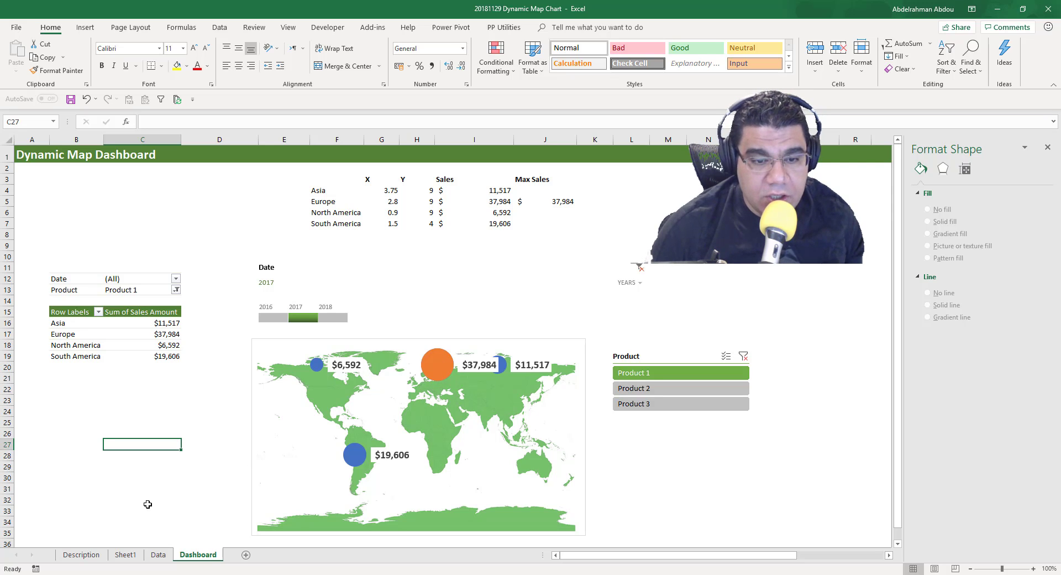
- Add a "Max Sales" header in cell J3 of Sheet1, beside the Sales Amount column
left_click(125, 554)
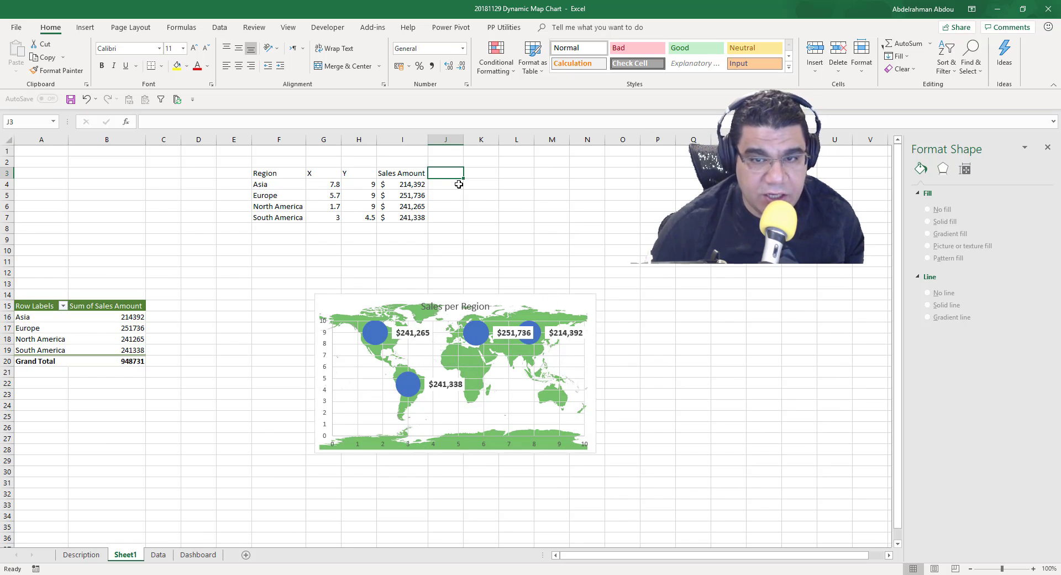
type("Ma")
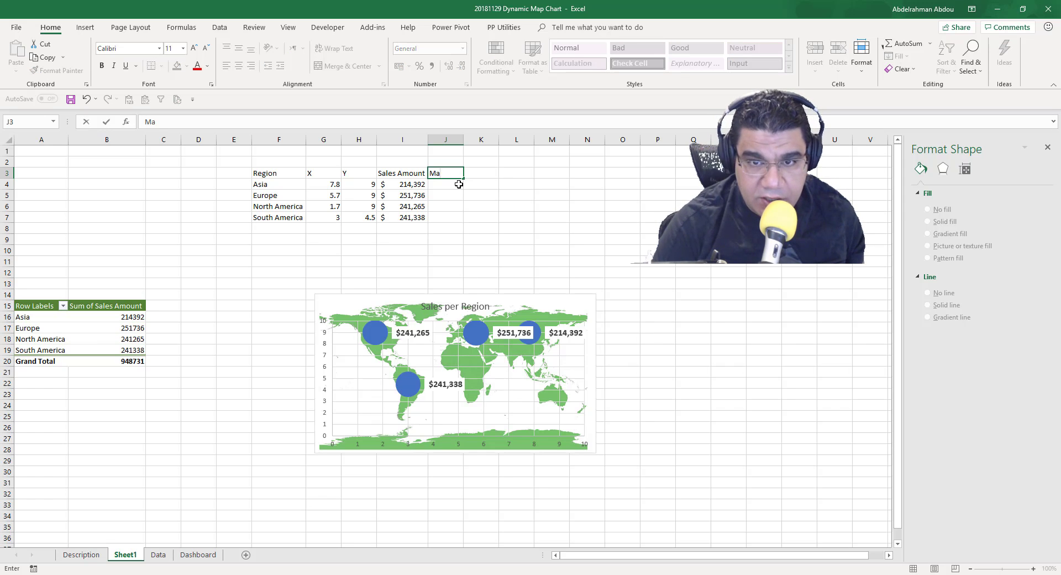
type("x Sales")
key("Return")
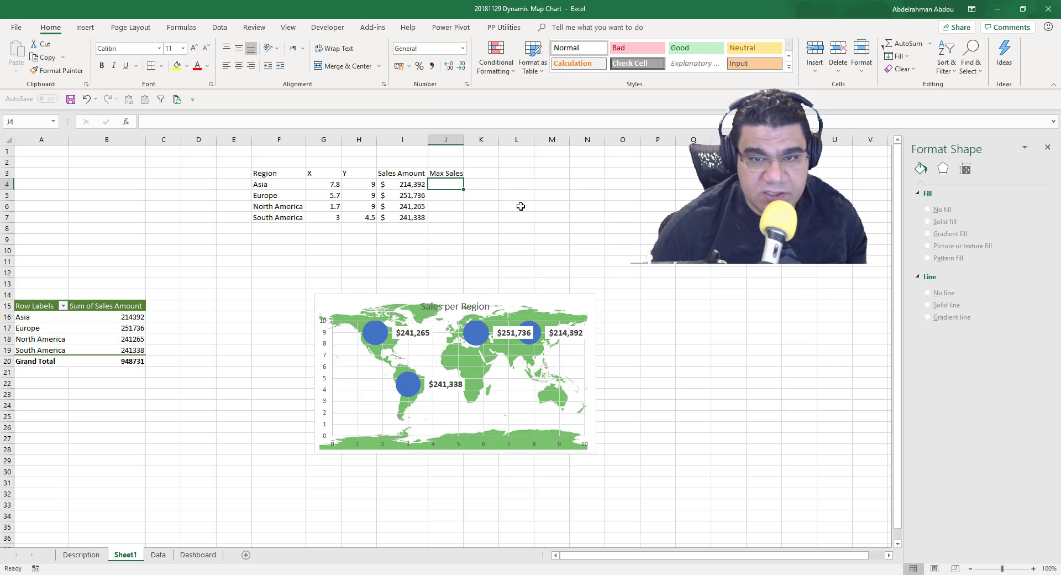
- Enter the formula =IF(I4=MAX($I$4:$I$7),I4,"") in cell J4 to return only the highest regional sales
type("=IF(")
left_click(408, 184)
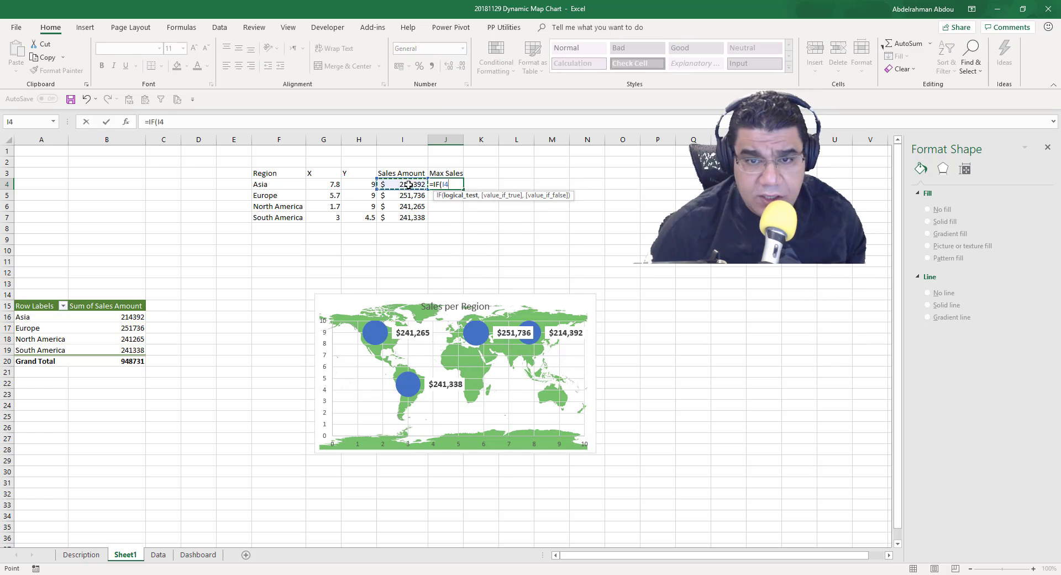
type("=MAX(")
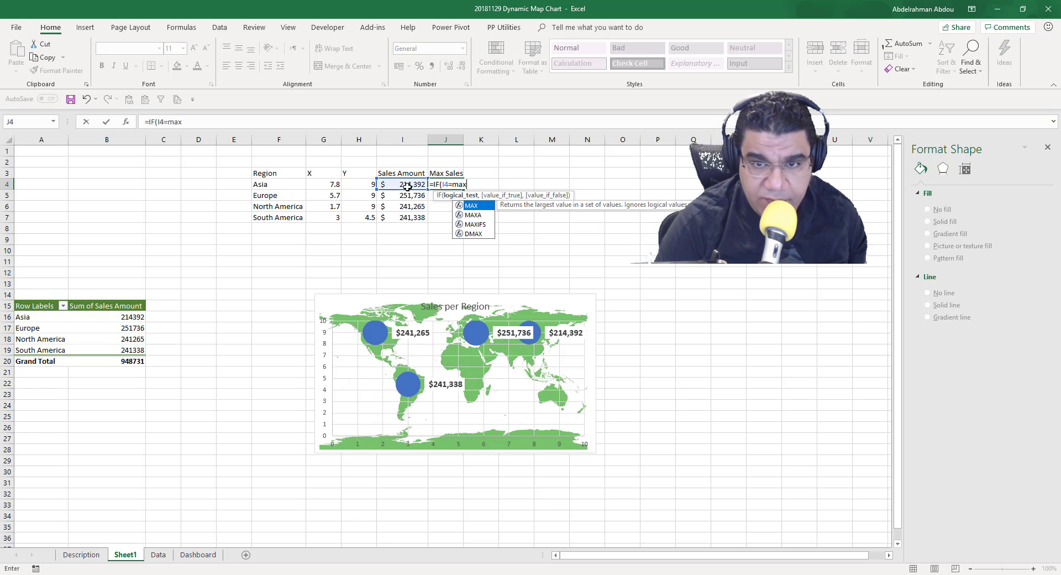
left_click_drag(407, 187, 414, 217)
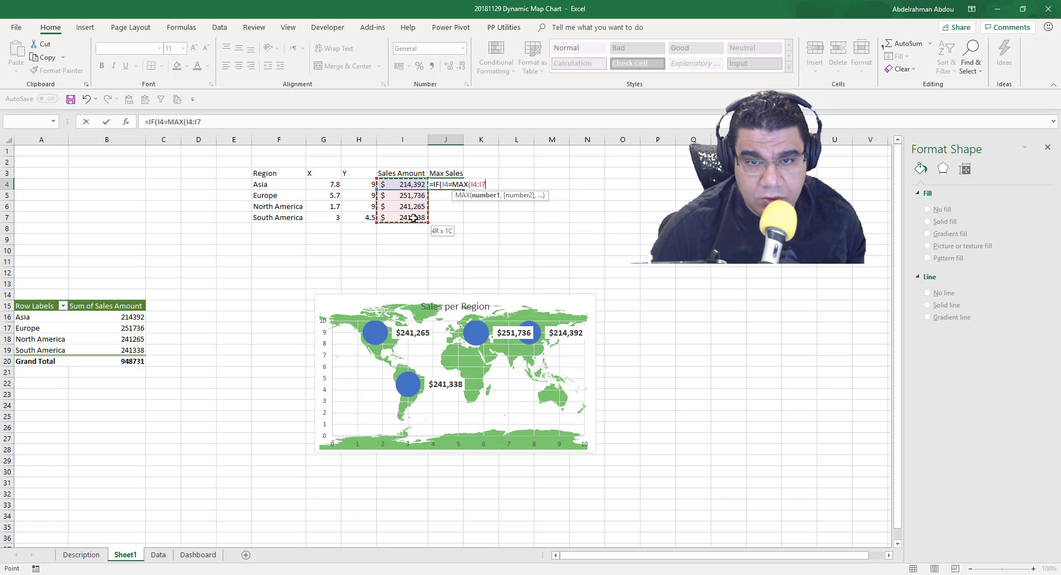
key("F4")
type("),")
left_click(414, 184)
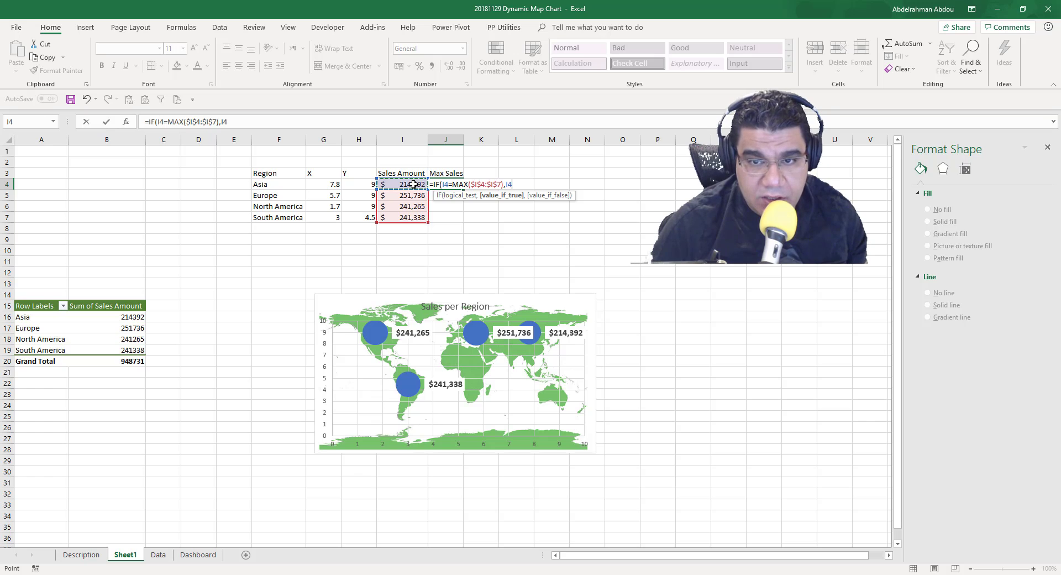
type(",\"\"")
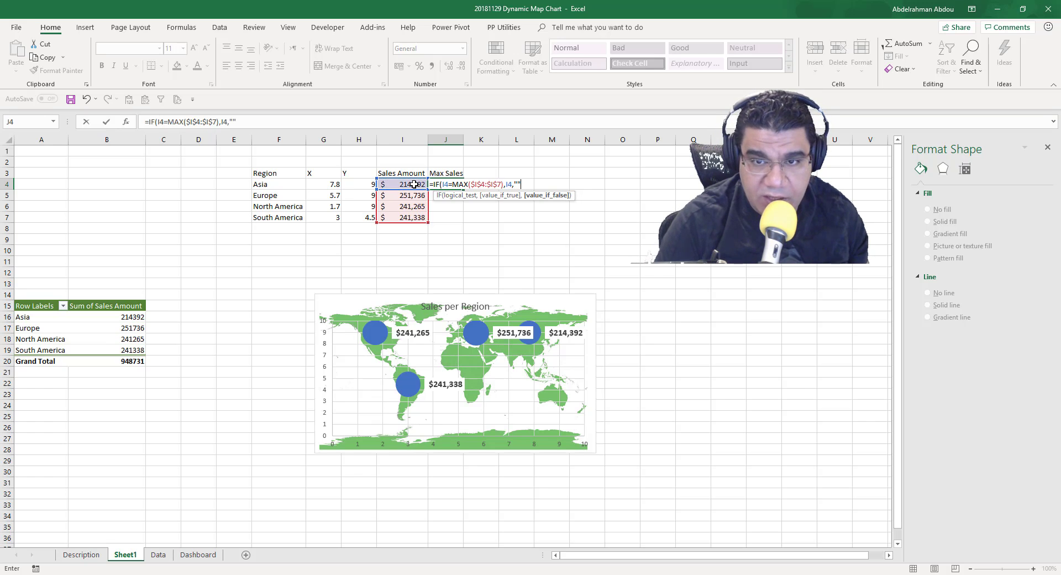
type(")")
key("Return")
- Fill the Max Sales formula down to J7 and format J5 as English (Canada) dollar accounting with no decimals
left_click(454, 187)
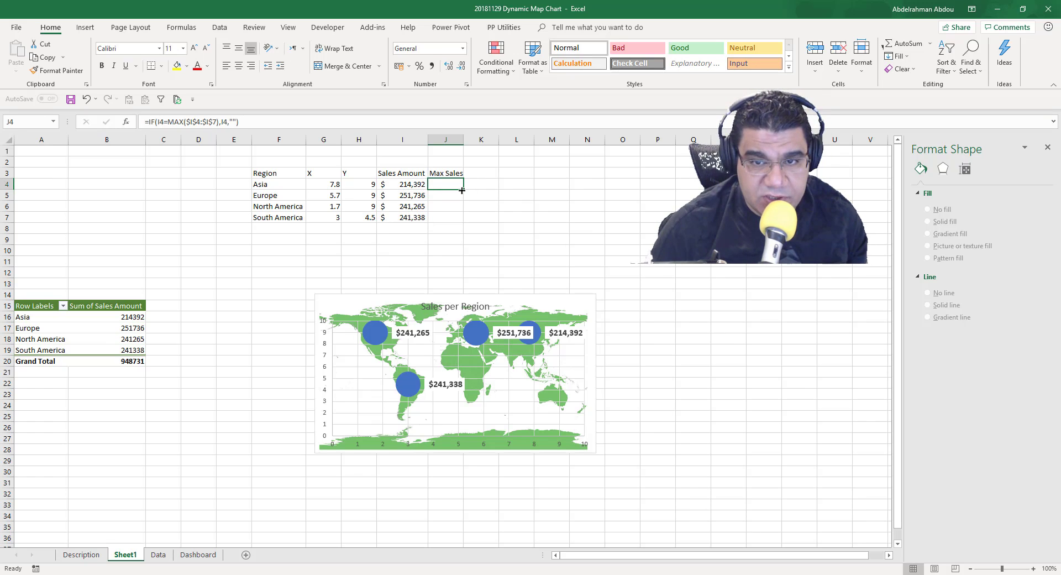
double_click(463, 190)
key("Down")
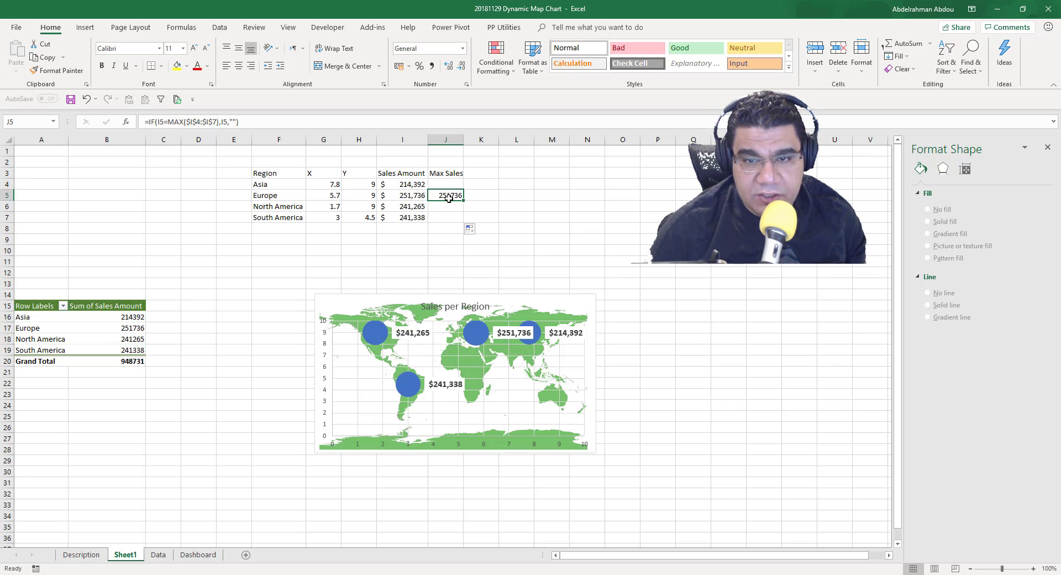
left_click(409, 66)
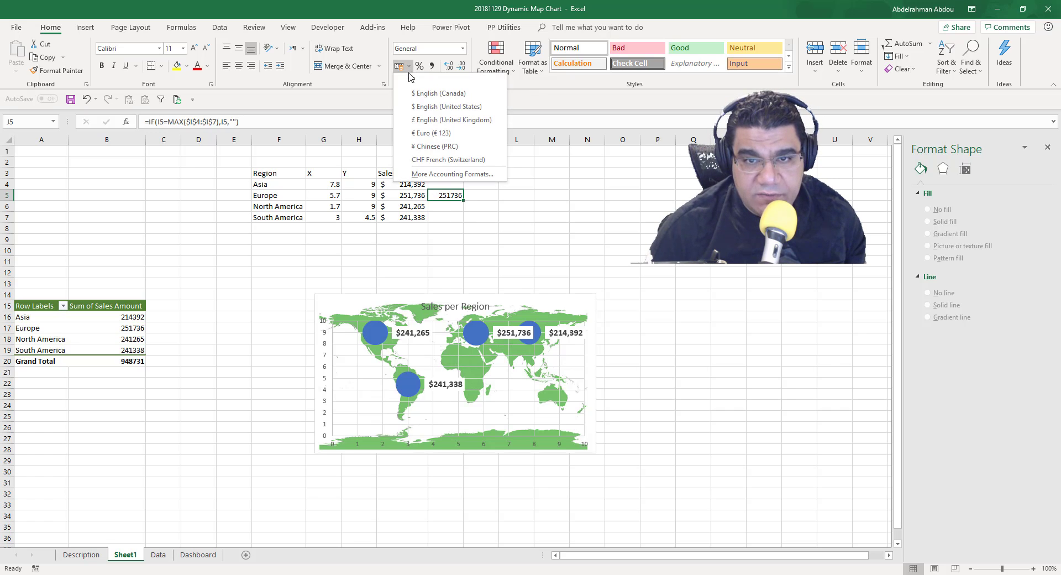
left_click(438, 95)
left_click(459, 68)
left_click(460, 68)
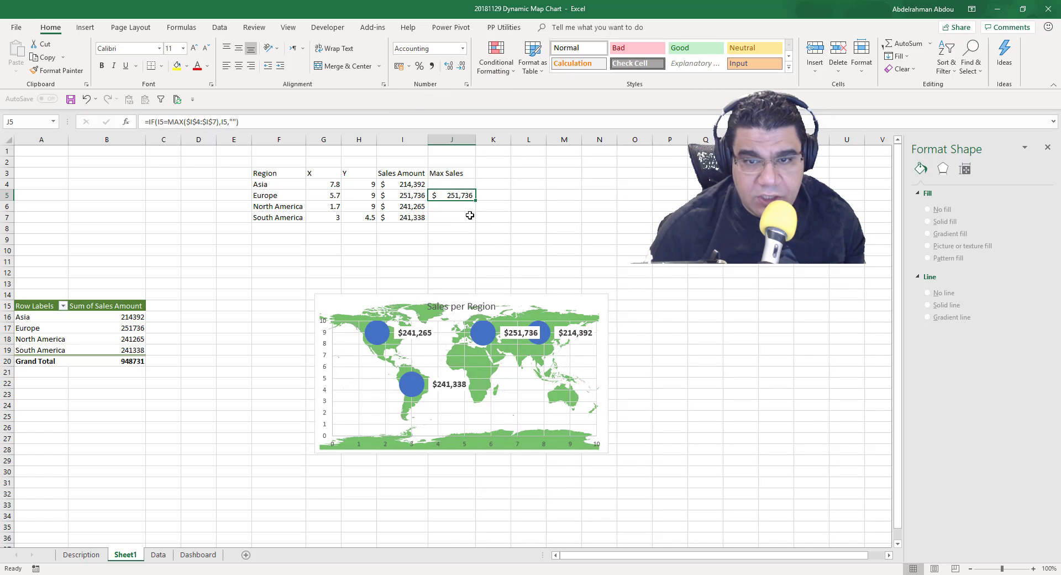
left_click(471, 218)
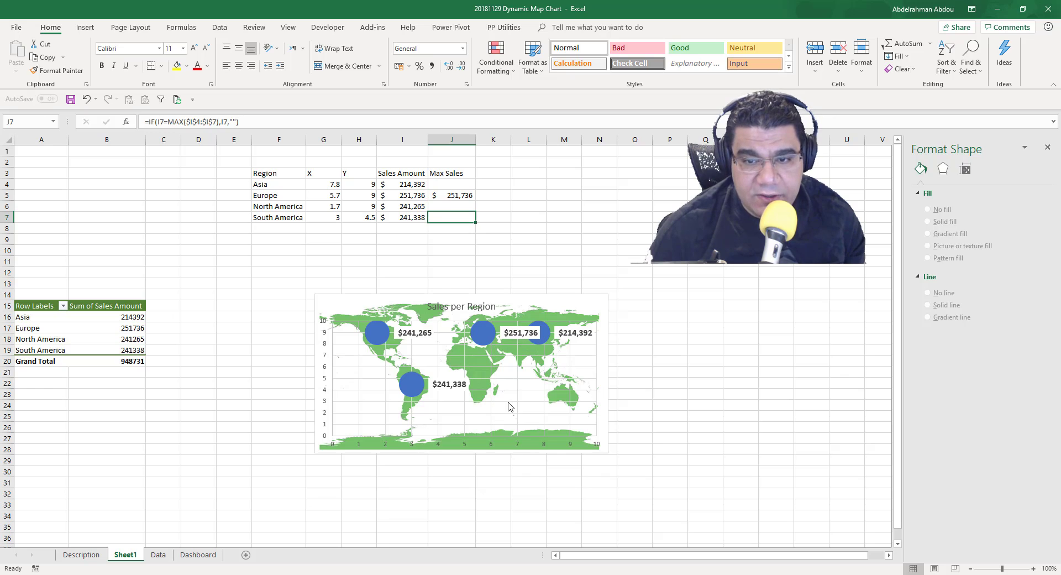
- Start a new map chart series named "Max Sales" with X values from Sheet1 G4:G7
right_click(487, 342)
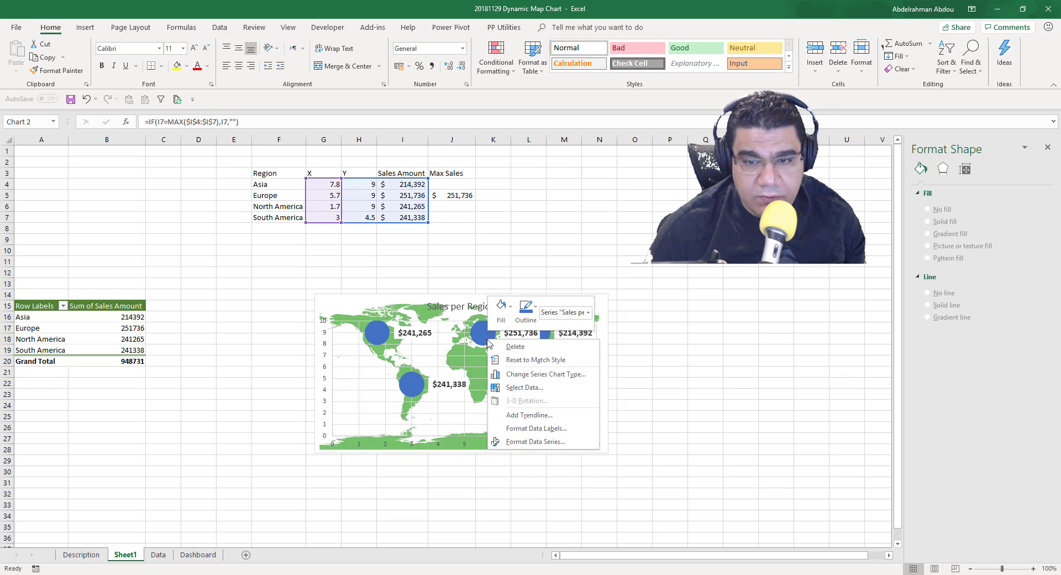
left_click(506, 387)
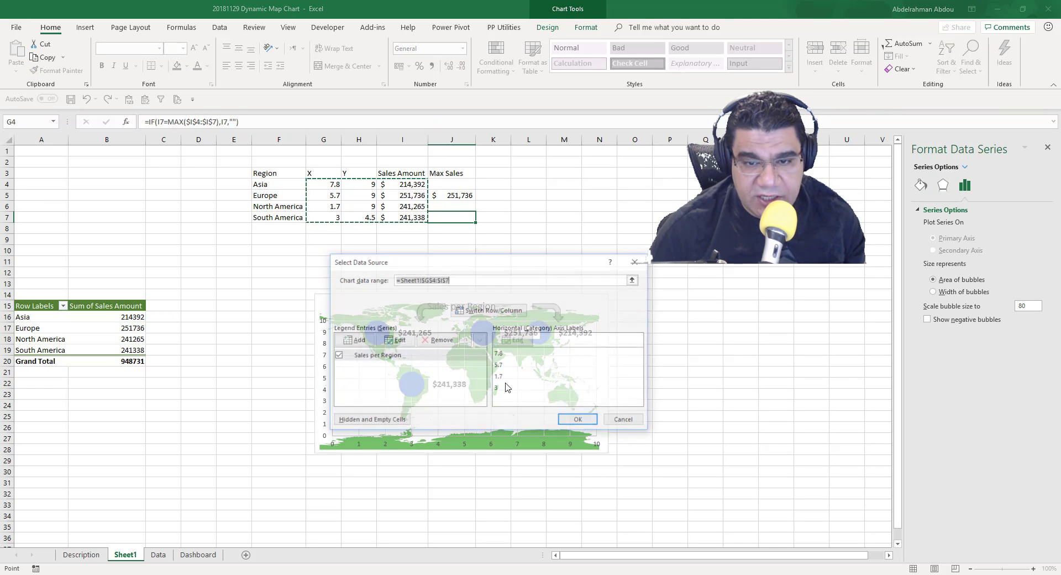
left_click(356, 340)
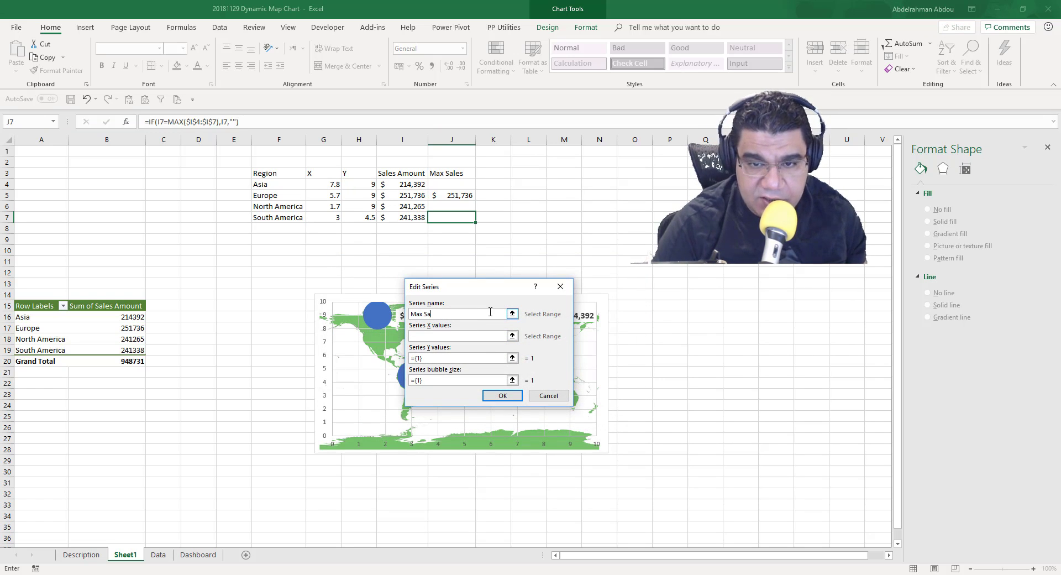
type("les")
left_click(513, 335)
left_click_drag(331, 184, 334, 216)
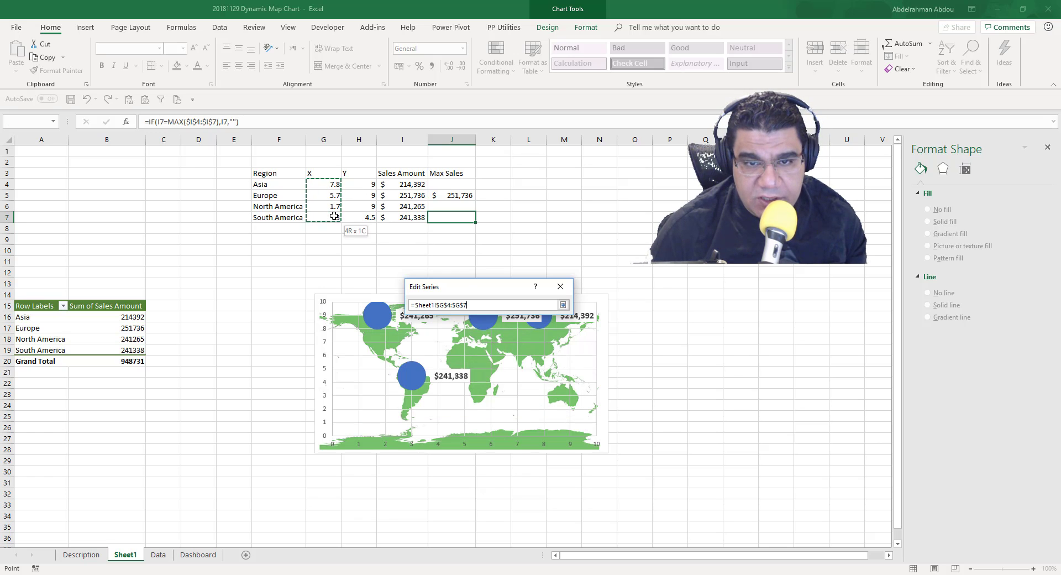
left_click(562, 304)
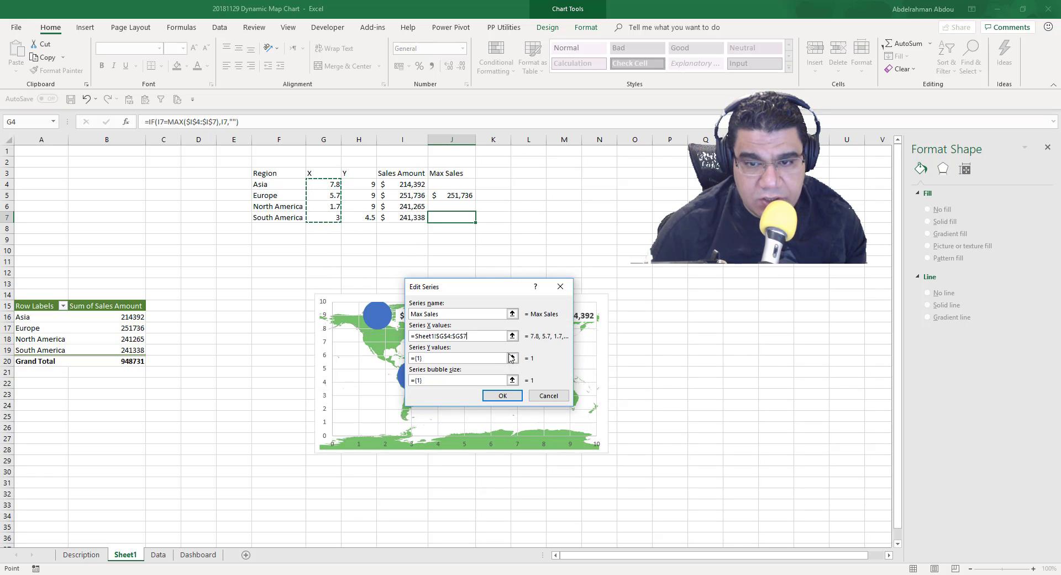
- Set the Max Sales series' Y values to H4:H7 and bubble size to J4:J7, and apply the chart data changes
left_click(512, 358)
left_click_drag(359, 184, 369, 222)
left_click(562, 304)
left_click(512, 381)
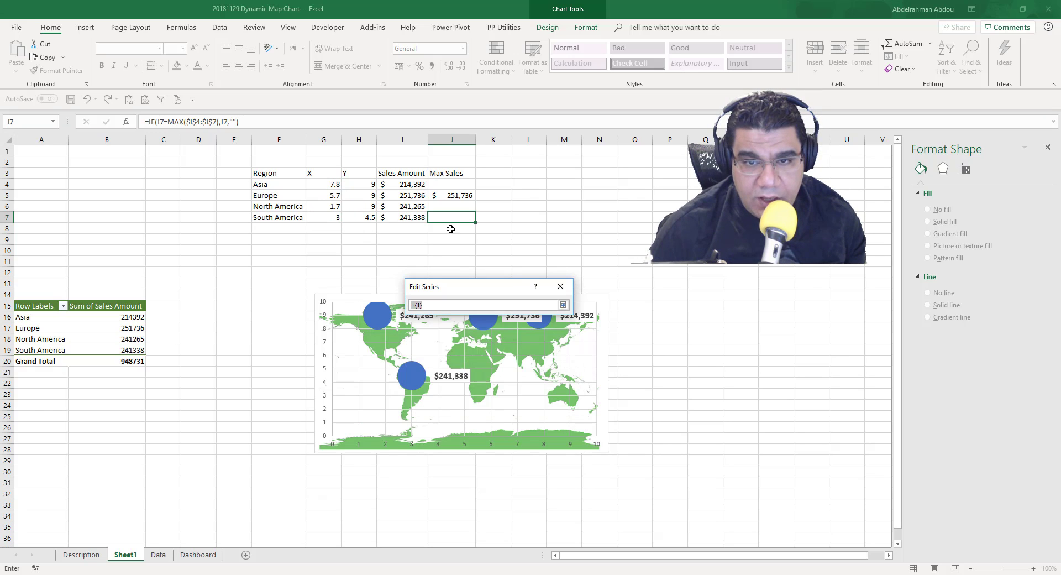
left_click_drag(456, 184, 456, 218)
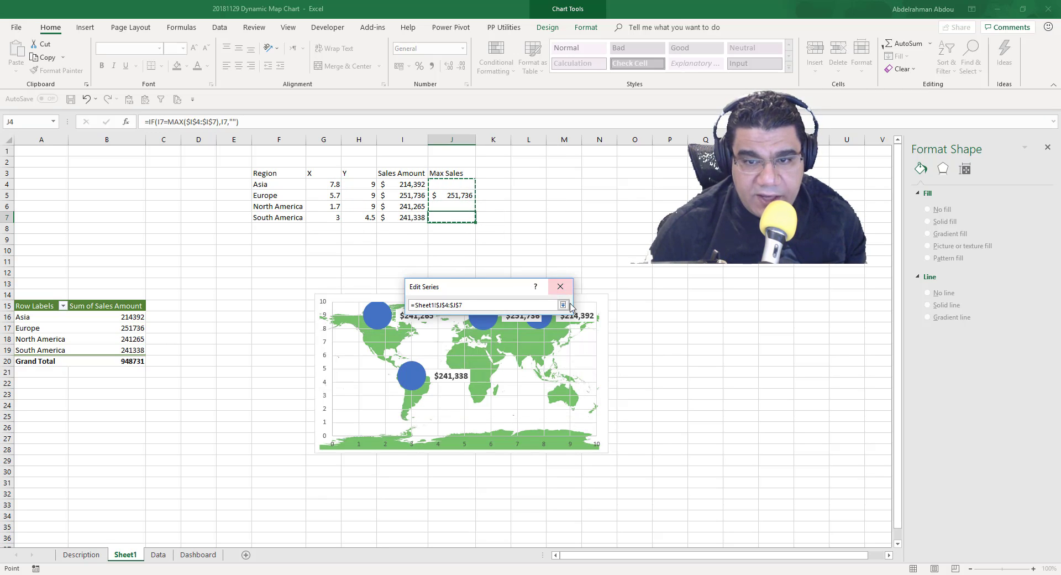
left_click(563, 304)
left_click(510, 400)
left_click(572, 422)
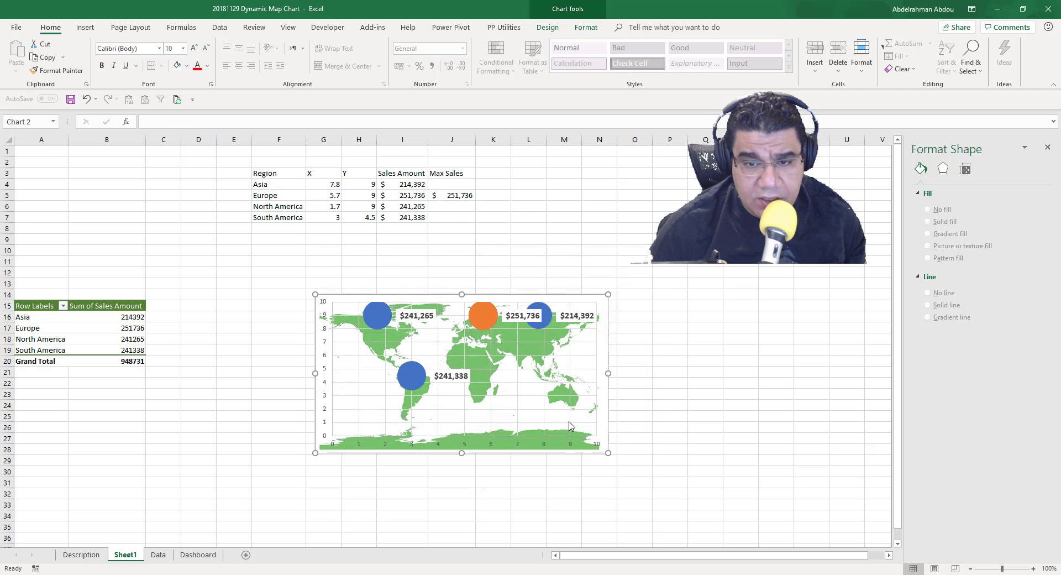
left_click(530, 250)
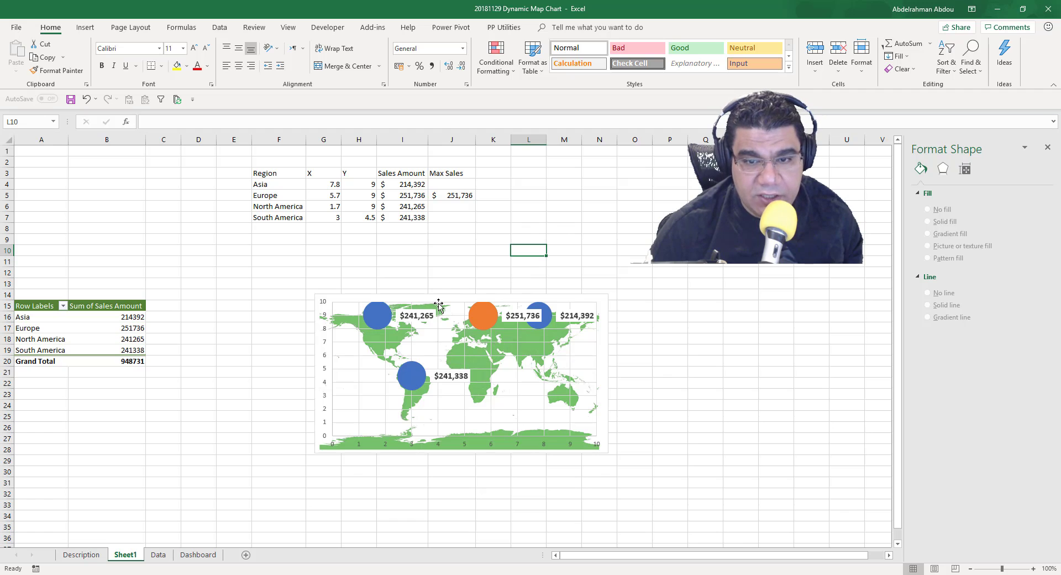
- Insert a Product slicer for the PivotTable and place it just to the right of the map chart
left_click(114, 329)
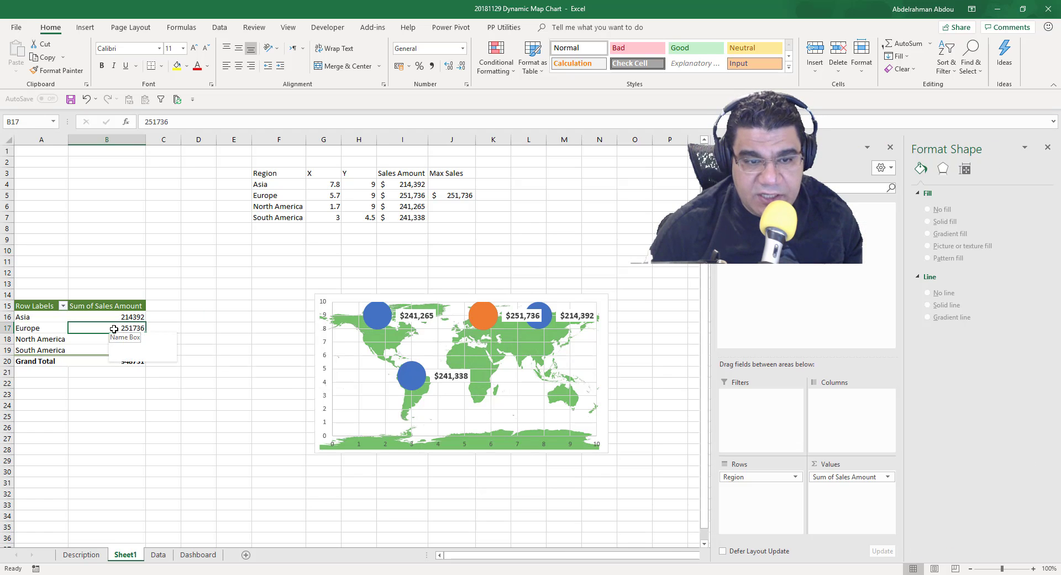
left_click(83, 31)
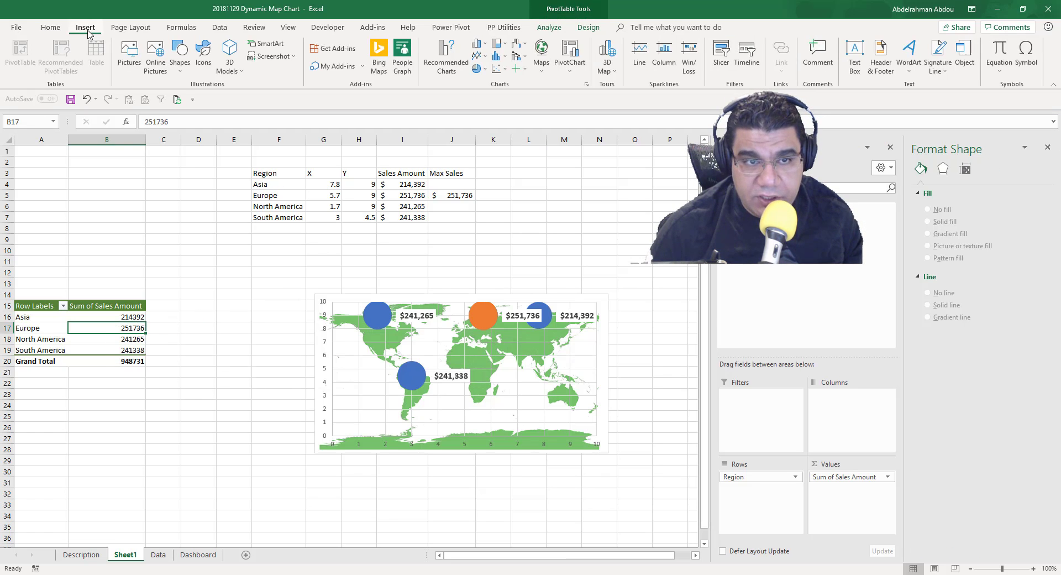
left_click(719, 55)
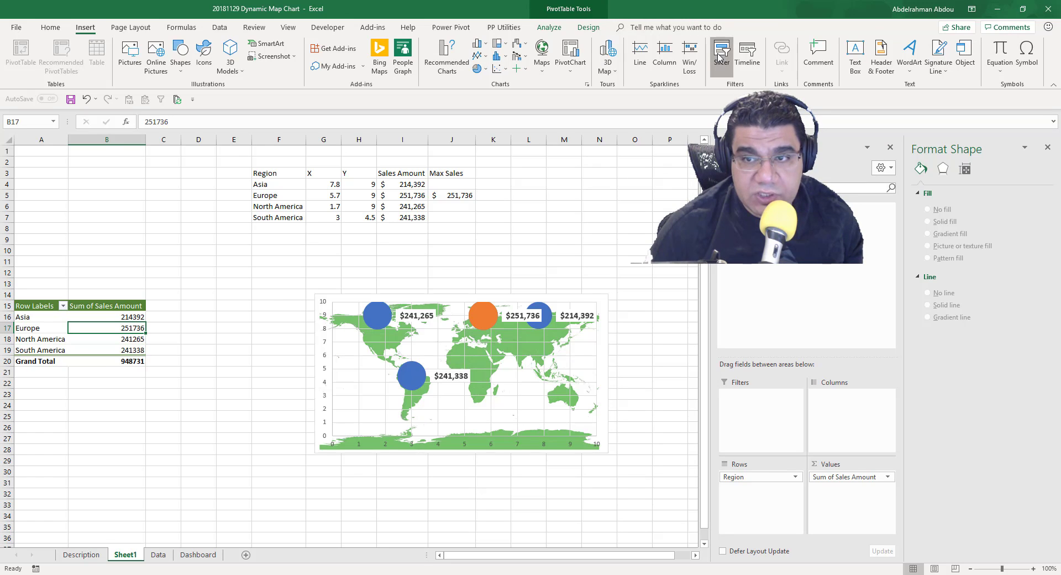
left_click(453, 261)
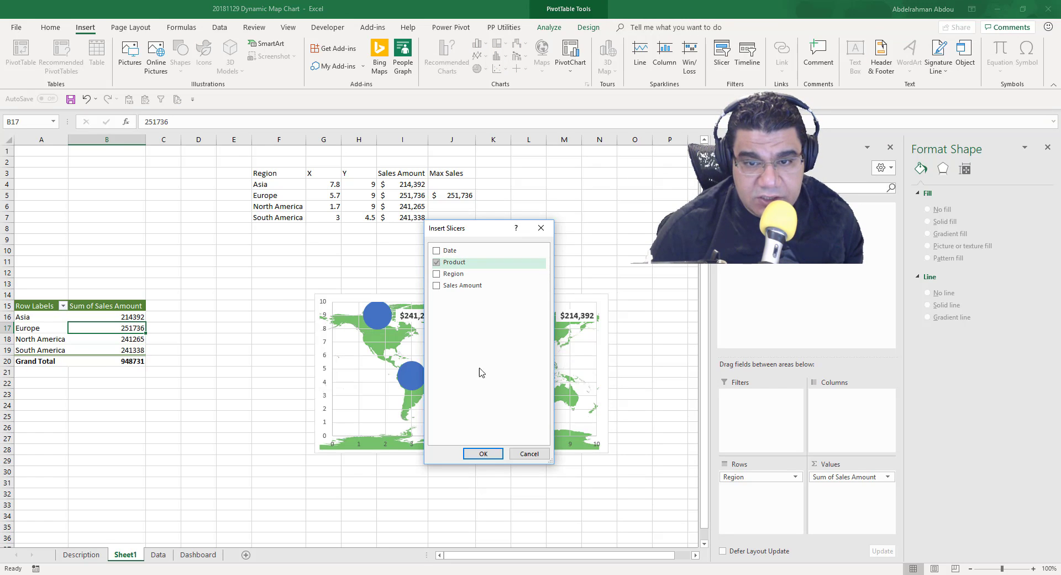
left_click(487, 457)
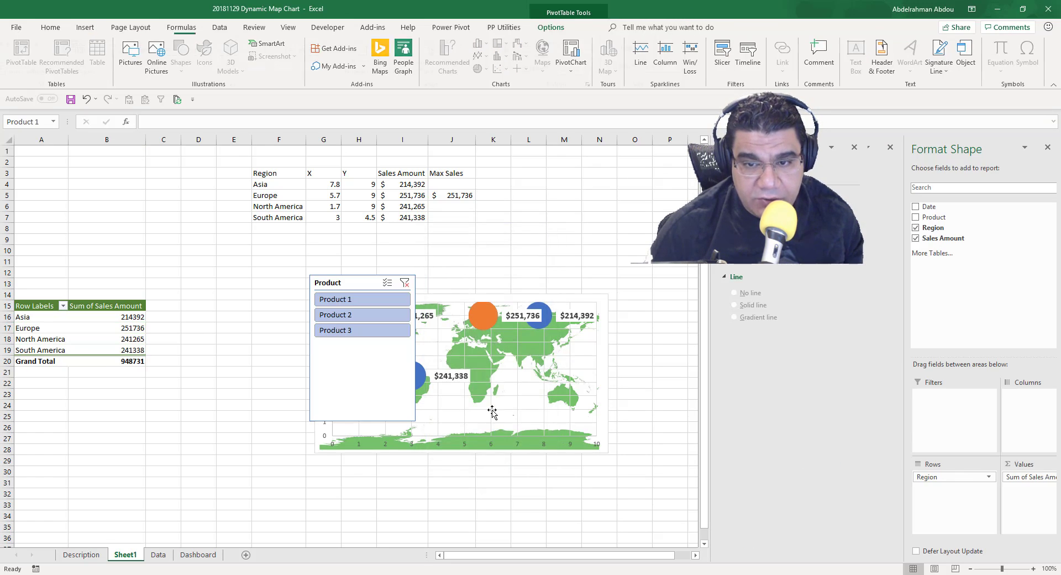
left_click_drag(375, 279, 708, 311)
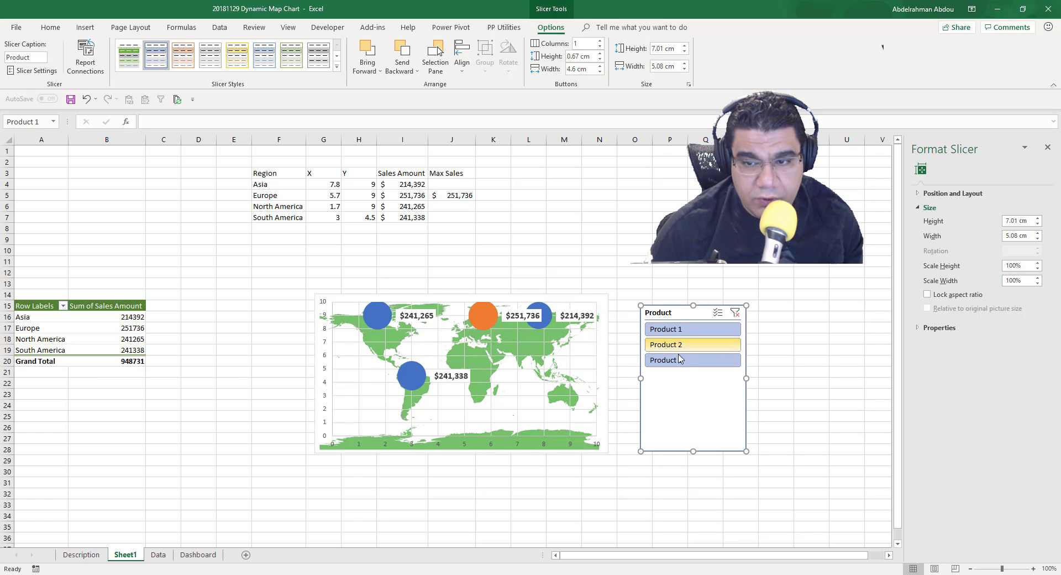
- Apply the custom green slicer style to the Product slicer
left_click(337, 66)
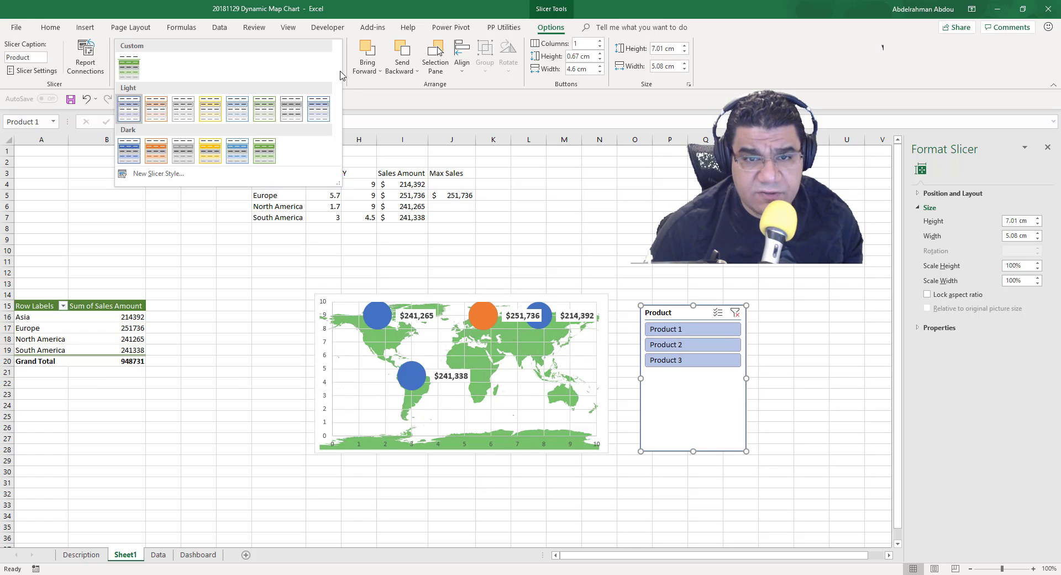
left_click(264, 158)
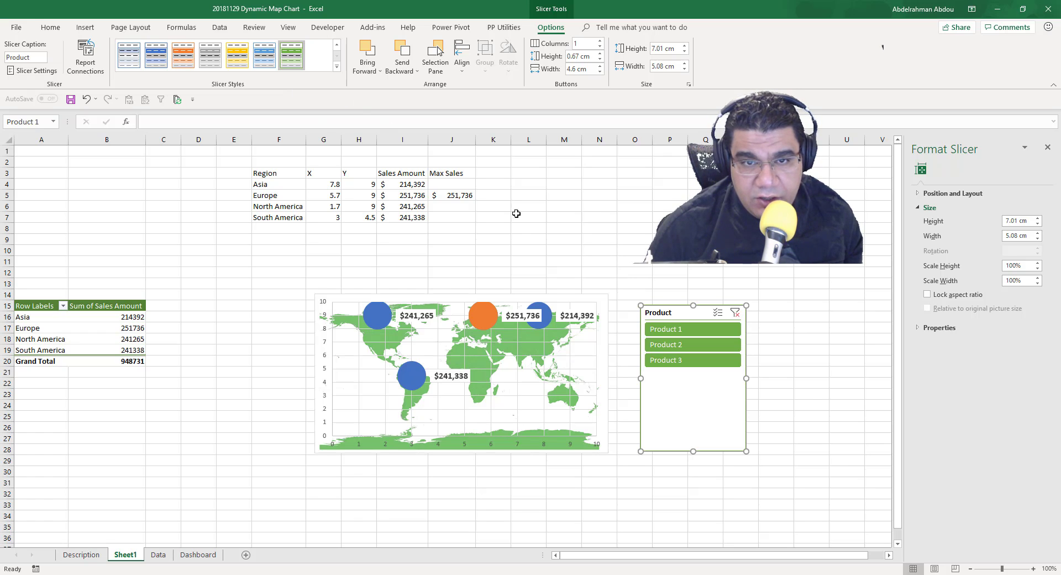
left_click(336, 66)
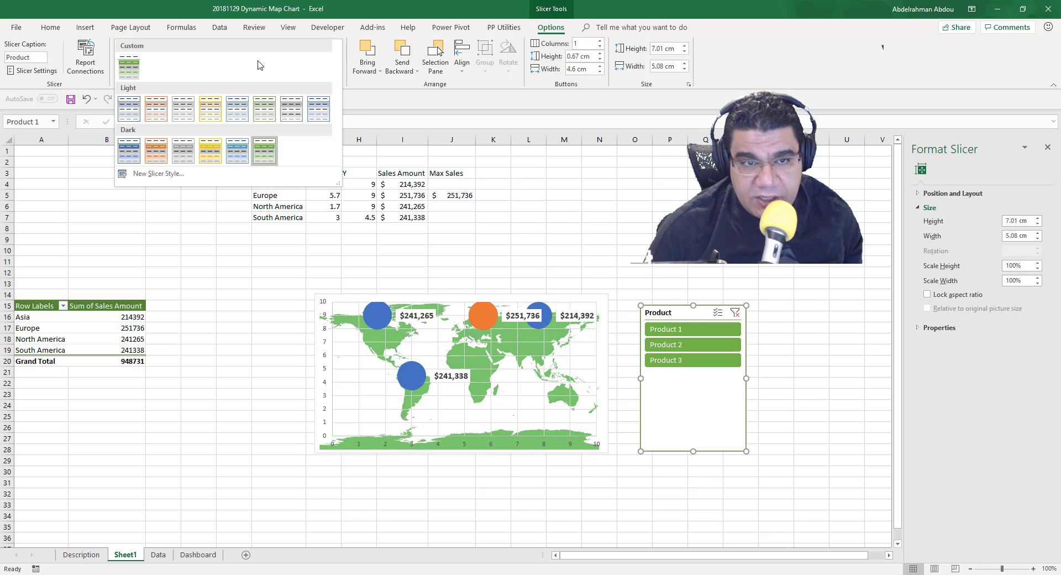
left_click(137, 65)
left_click(656, 402)
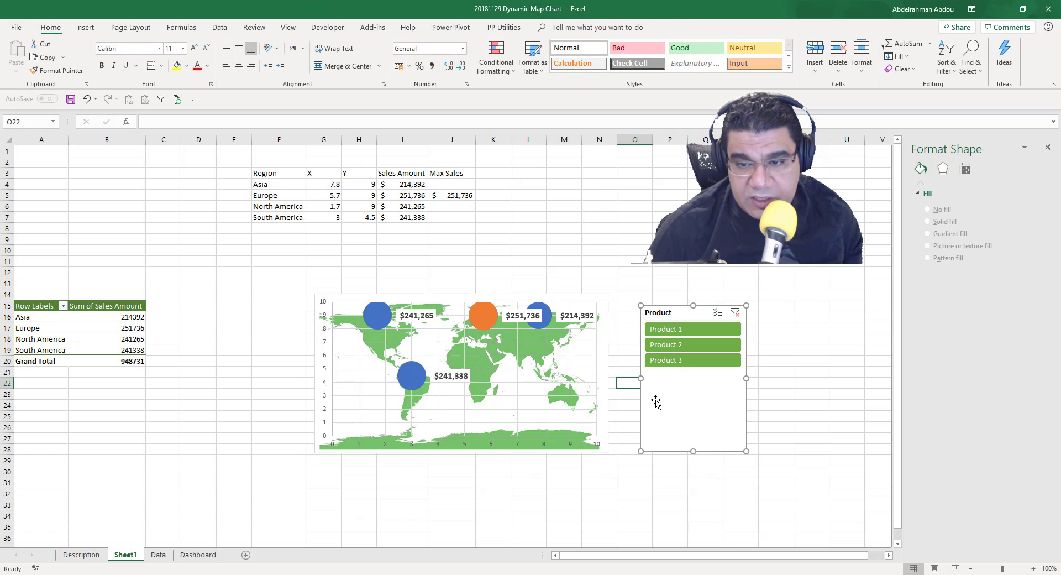
left_click(791, 393)
left_click(725, 393)
left_click(774, 375)
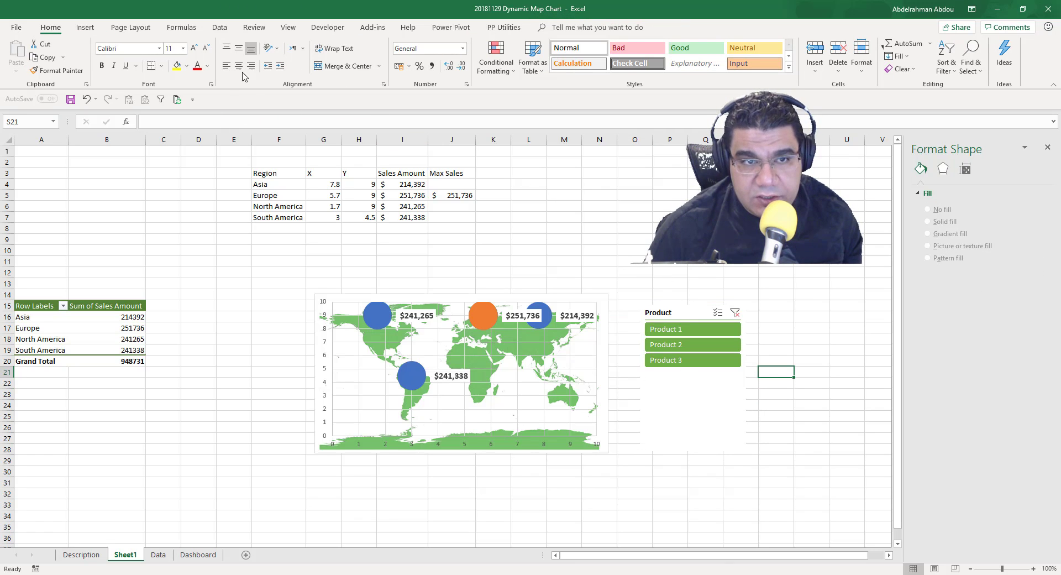
- Hide the gridlines on Sheet1
left_click(288, 27)
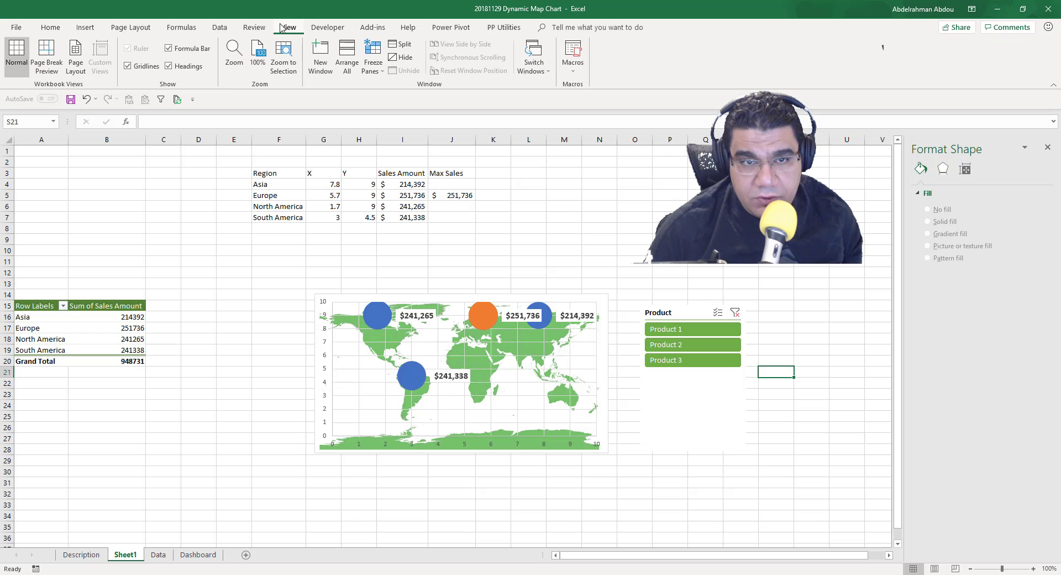
left_click(129, 67)
left_click(598, 248)
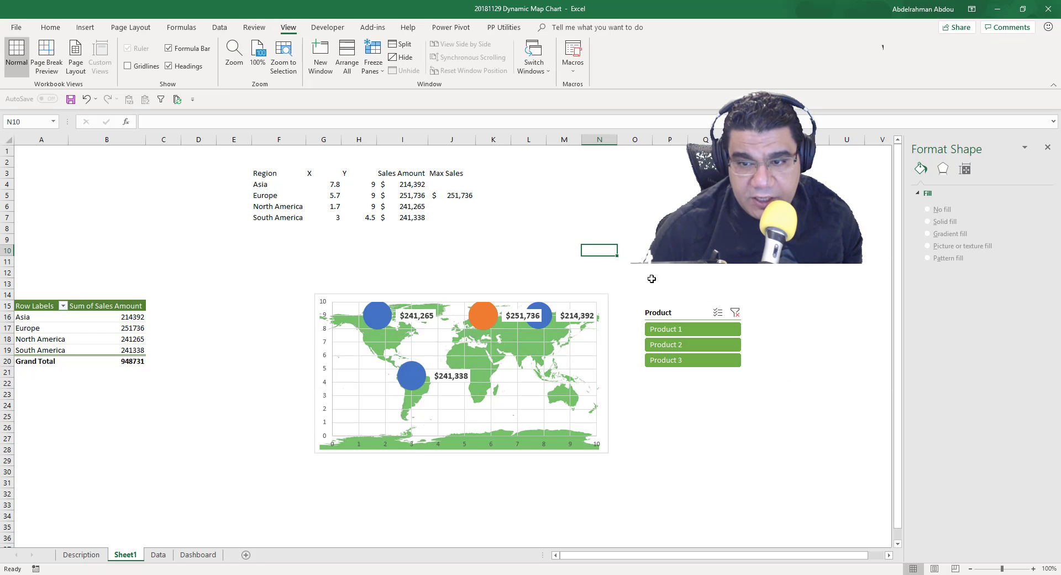
- Duplicate the dark green slicer style as a new style named "No Background No fill 2"
left_click(667, 313)
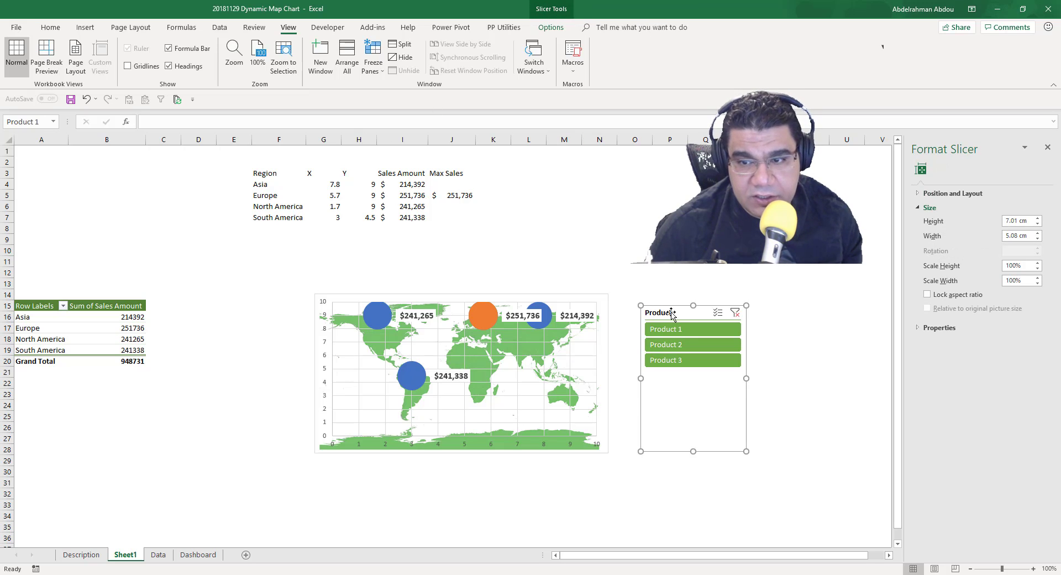
left_click(670, 272)
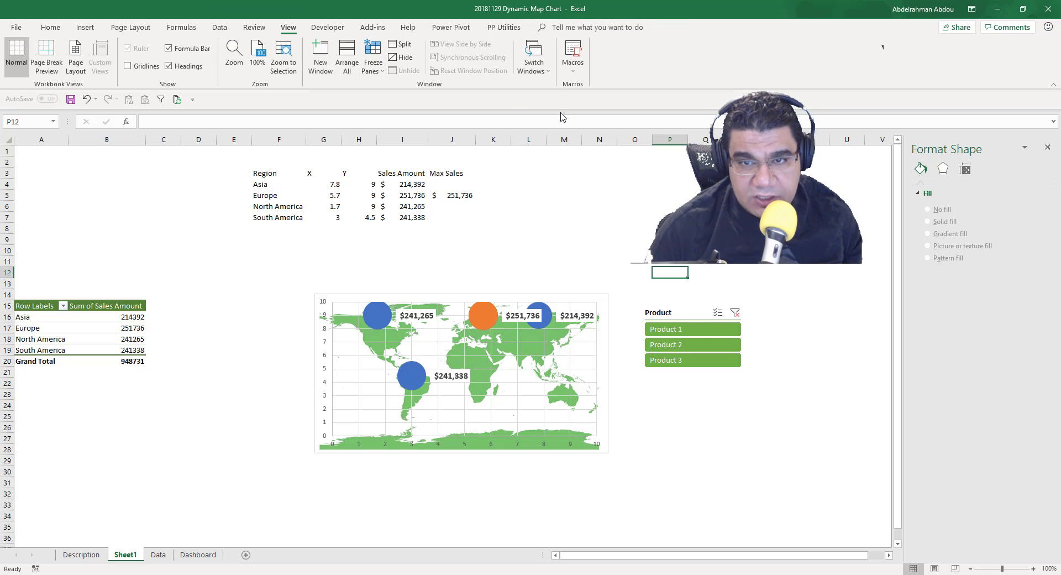
left_click(670, 310)
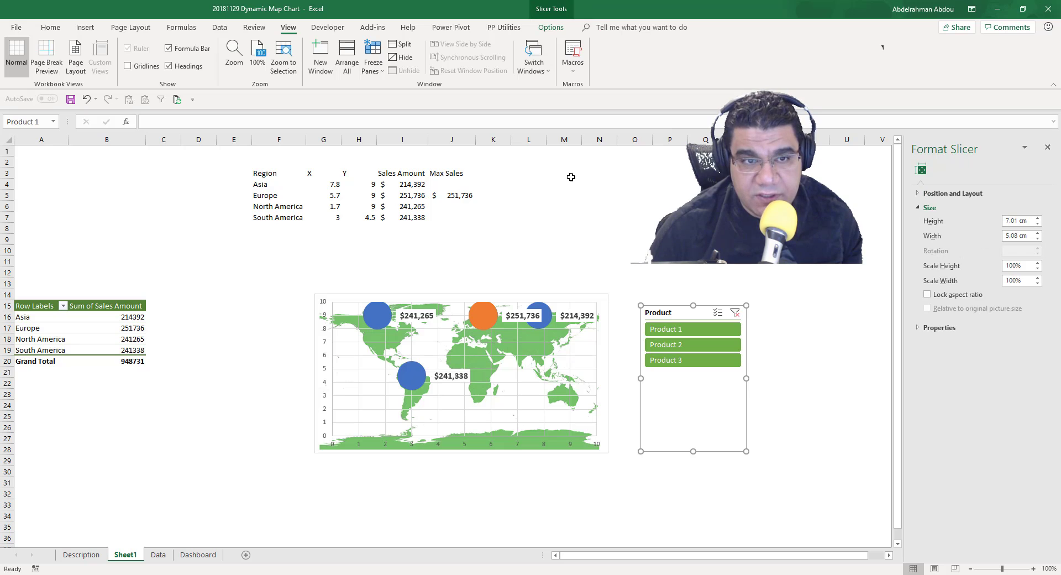
left_click(550, 29)
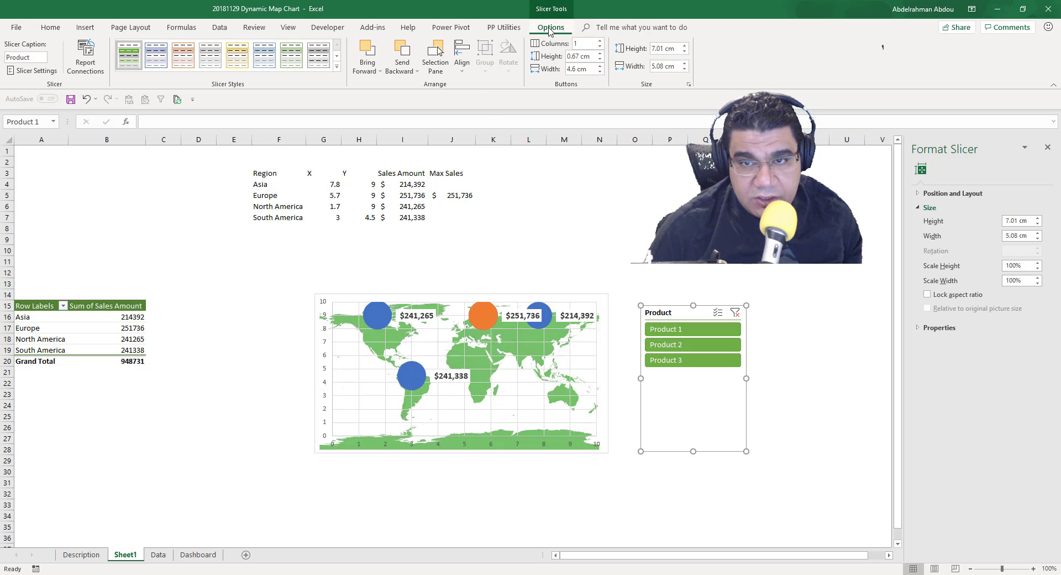
left_click(336, 67)
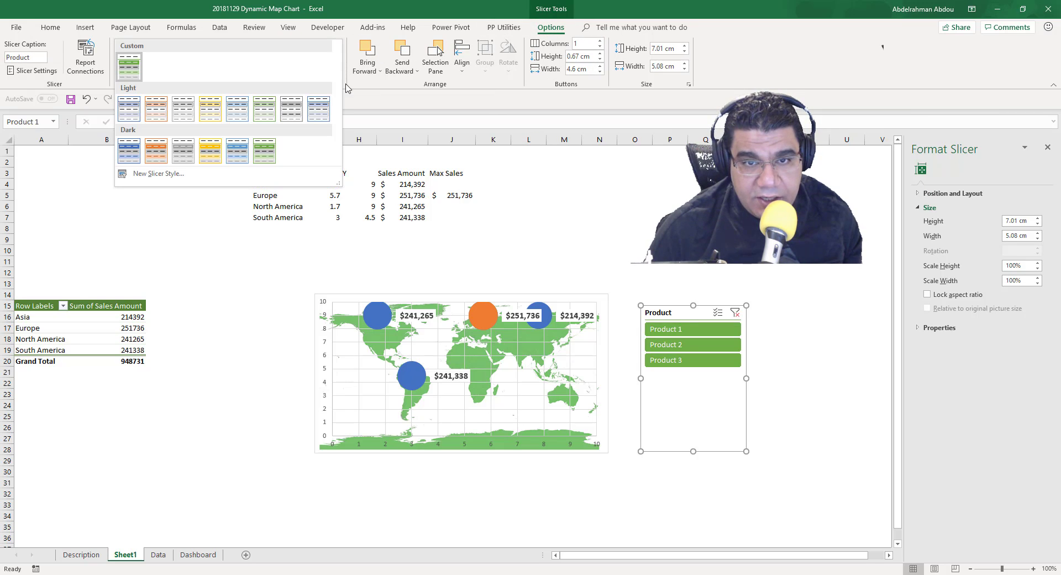
right_click(270, 155)
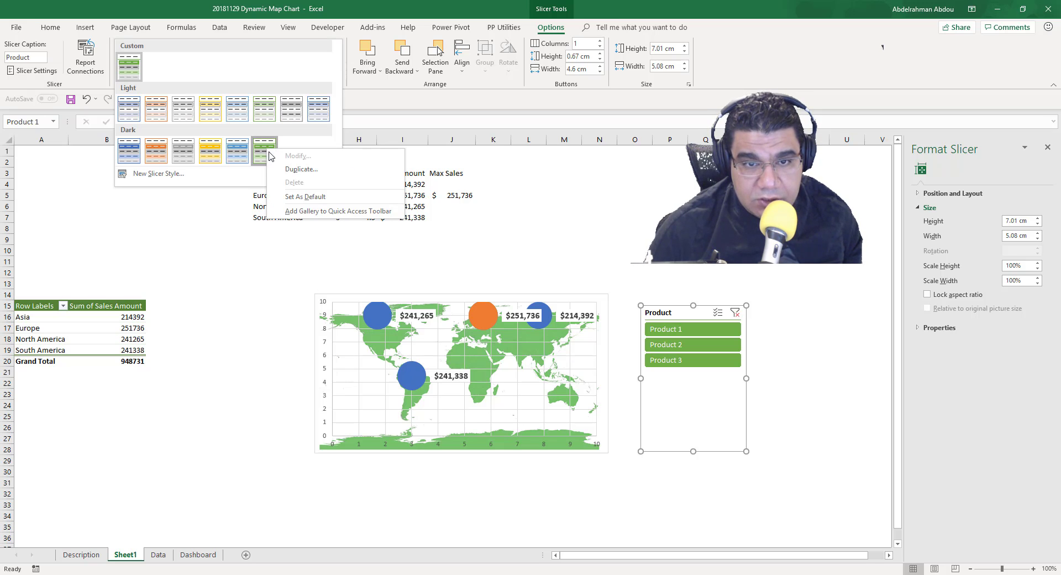
left_click(292, 169)
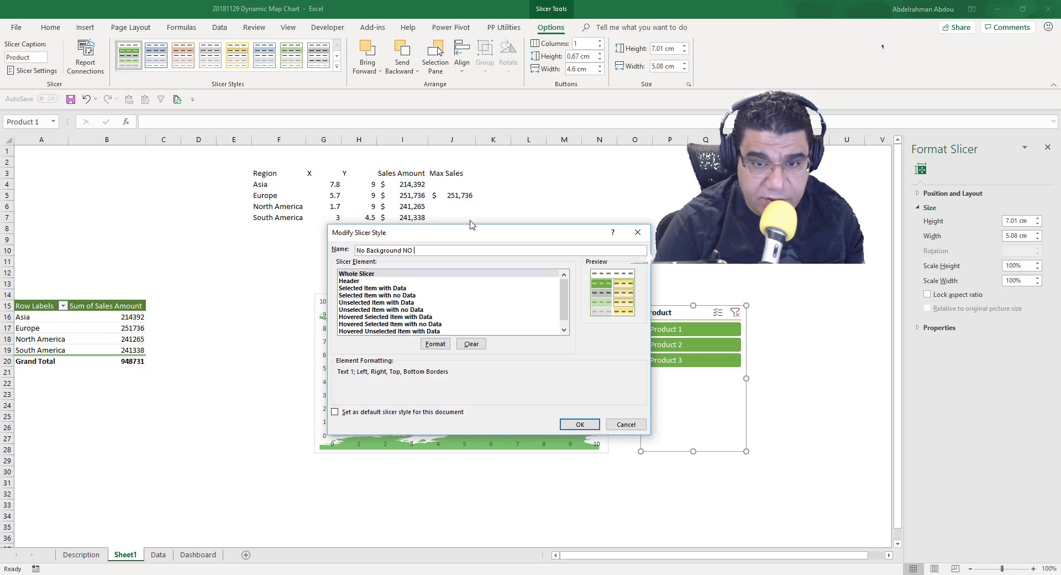
- Remove all borders from the Whole Slicer element of the duplicated style and save the style
left_click(418, 275)
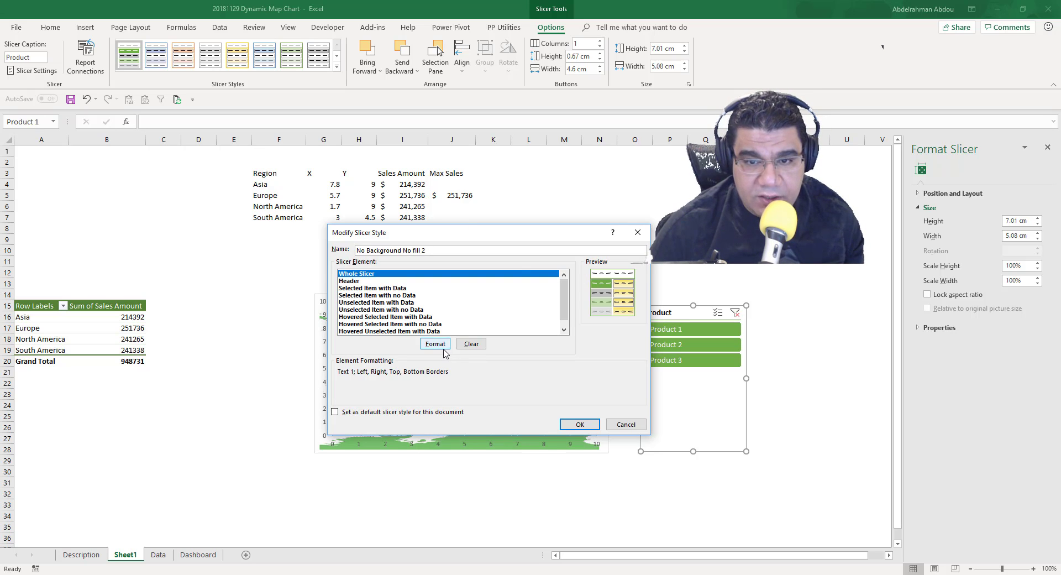
left_click(435, 344)
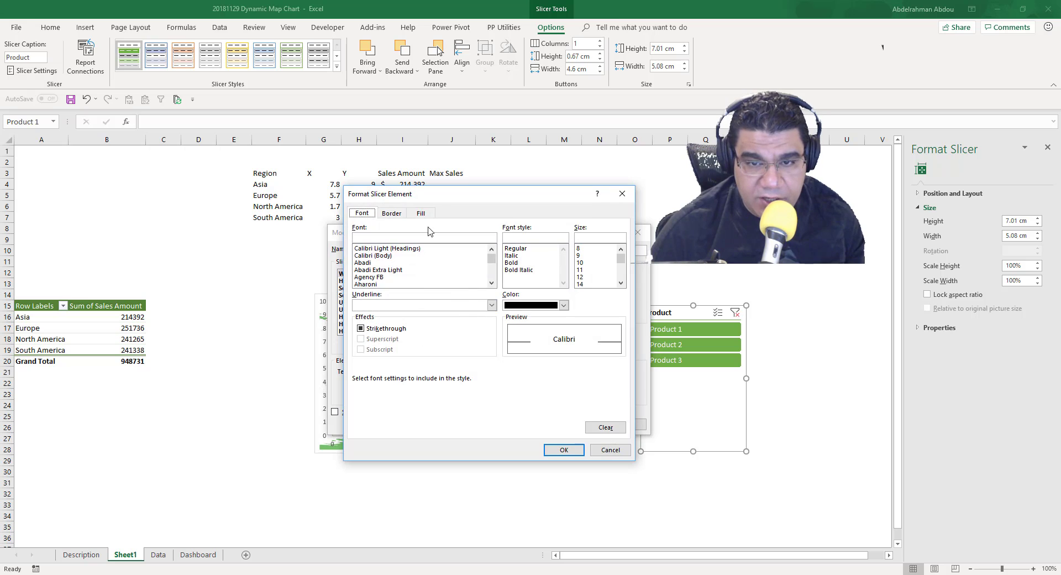
left_click(423, 215)
left_click(394, 214)
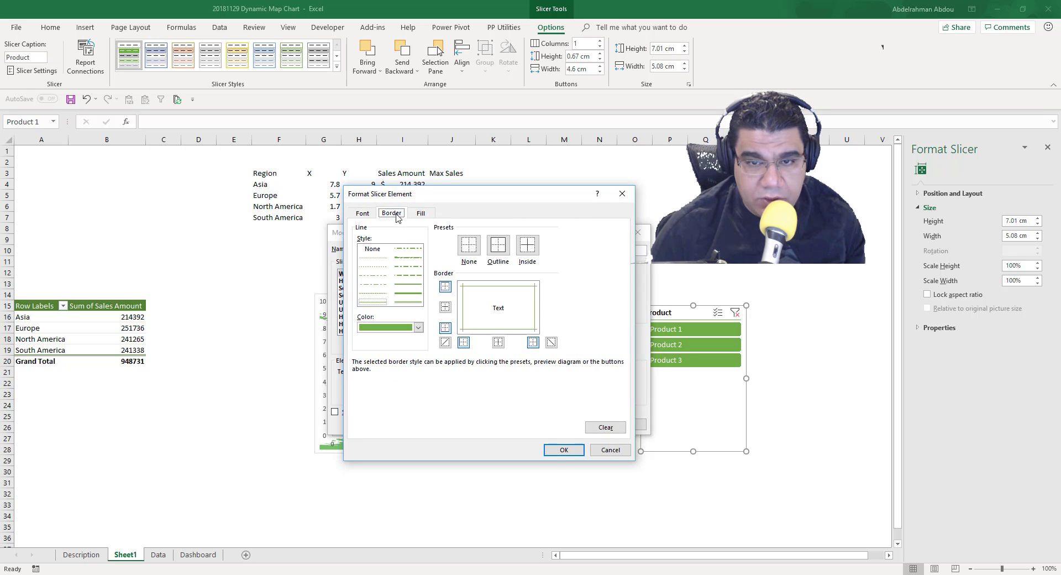
left_click(468, 245)
left_click(563, 449)
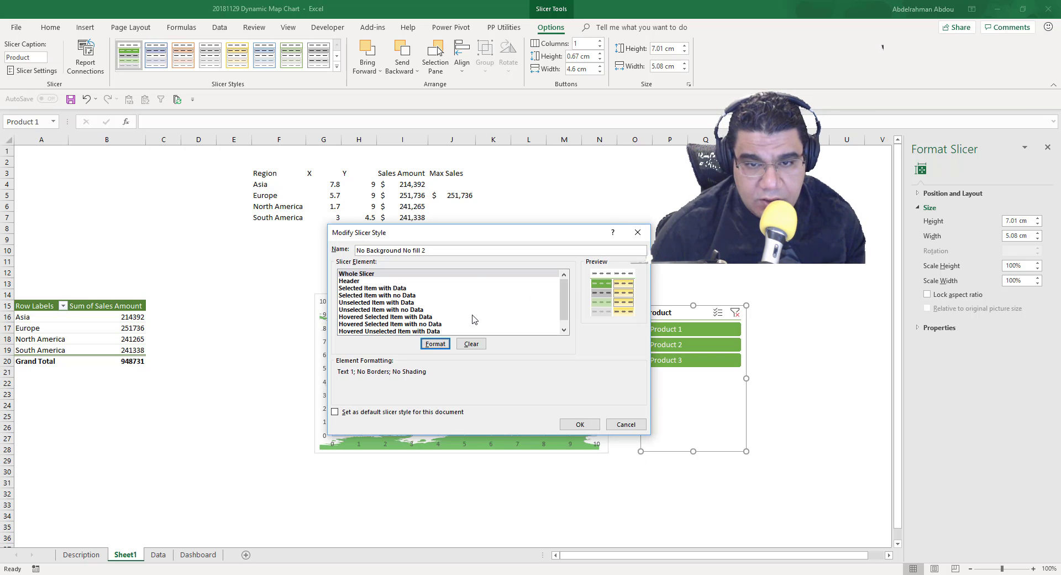
left_click(579, 424)
- Apply the newly created custom green style "No Background No fill 2" to the Product slicer
left_click(500, 228)
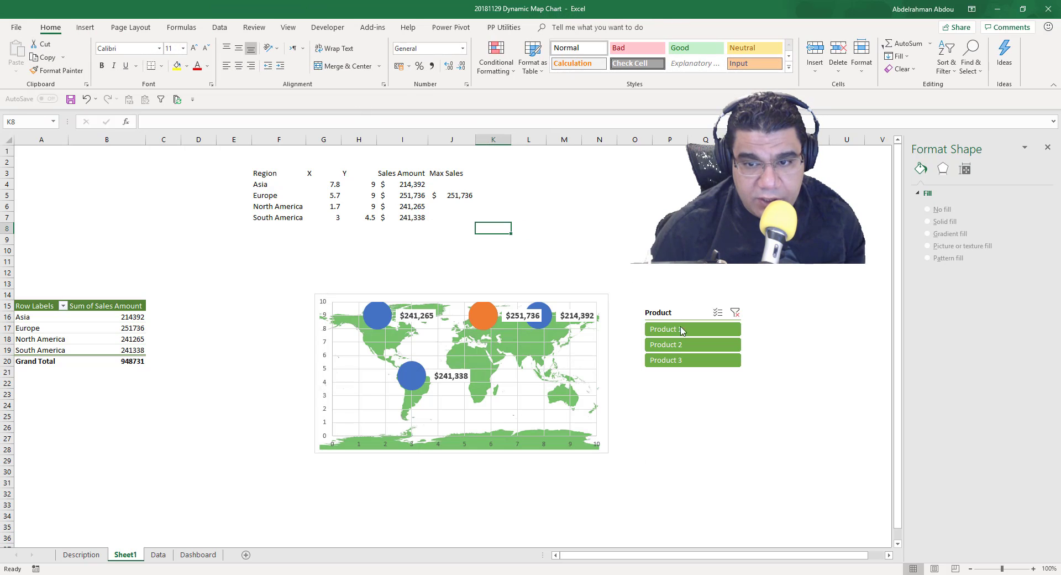
left_click(678, 304)
left_click(547, 29)
left_click(337, 66)
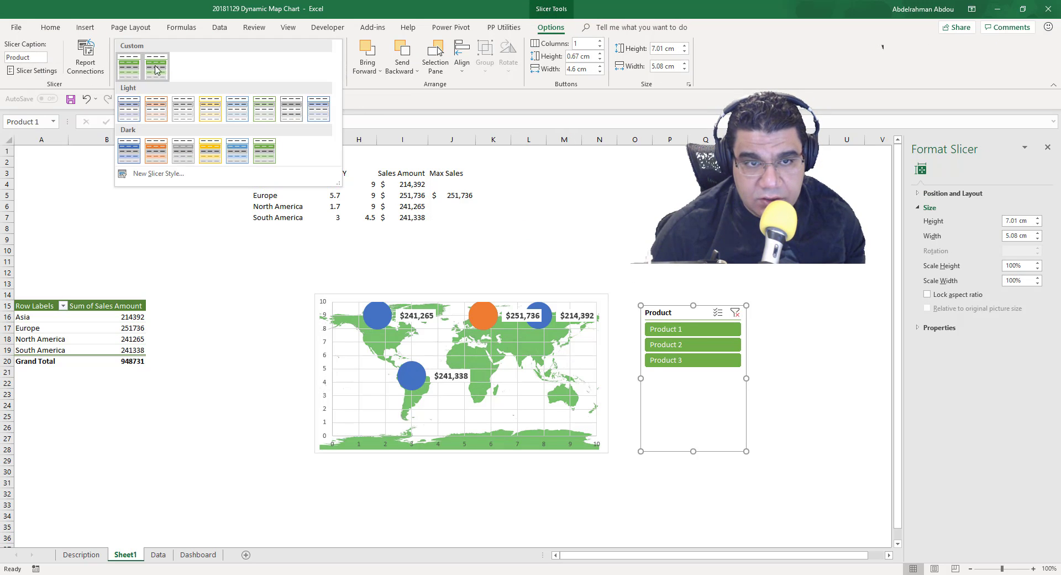
left_click(150, 69)
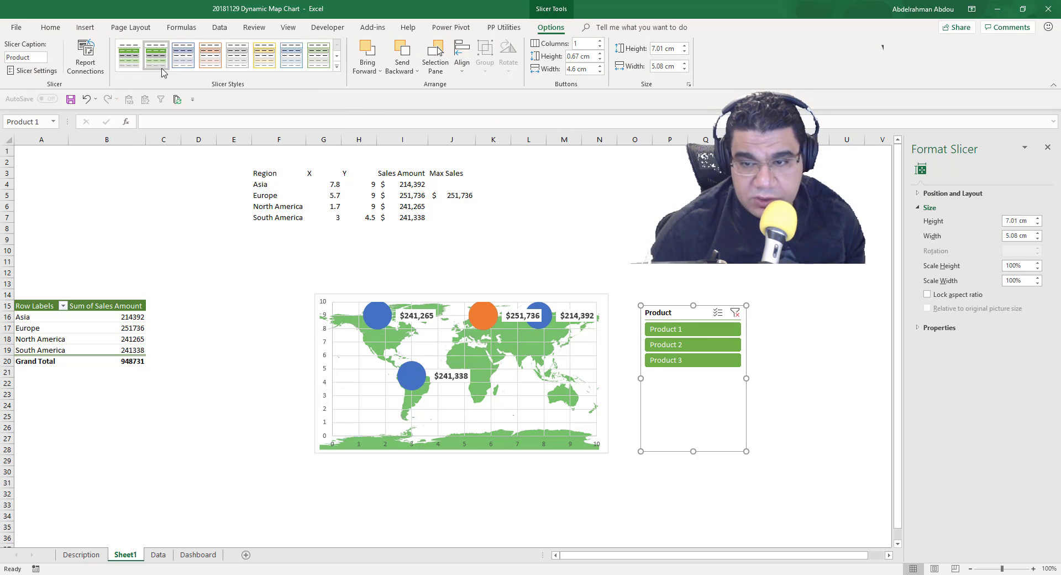
left_click(630, 384)
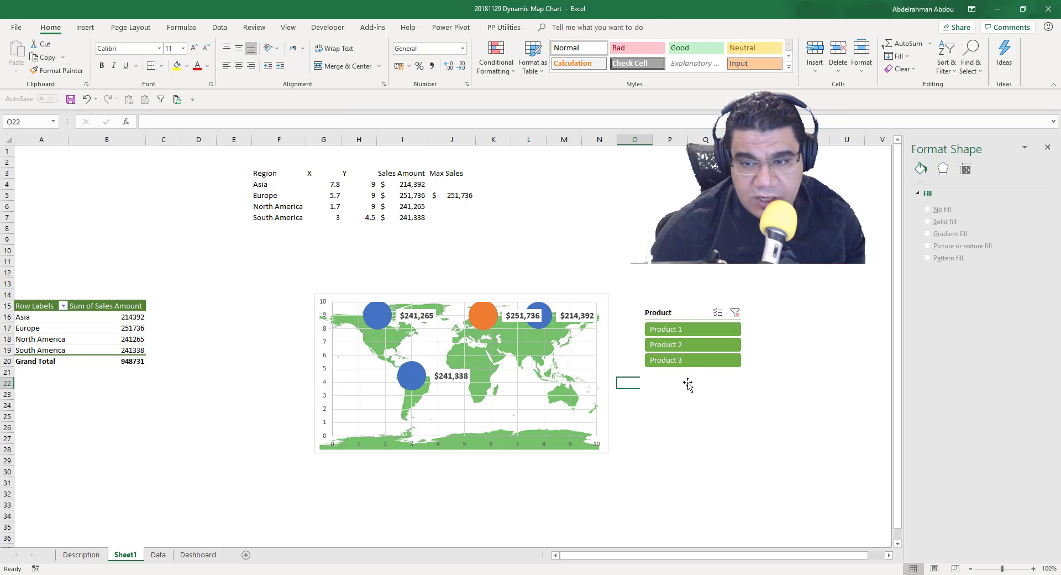
- Move the Product slicer slightly up and test it by filtering on Product 3, ending with only Product 2 selected
left_click(690, 314)
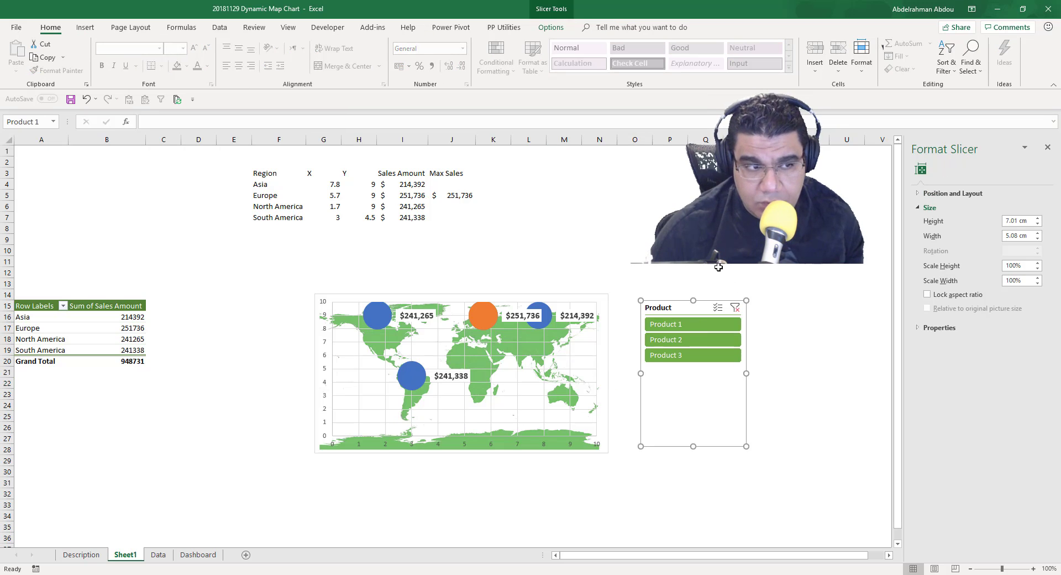
left_click(710, 341)
left_click(687, 358)
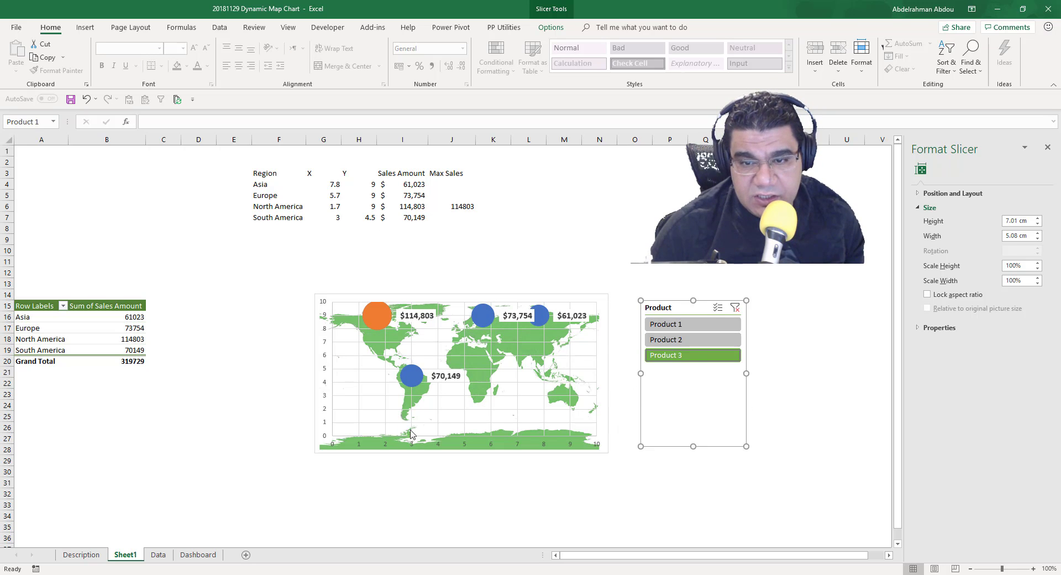
left_click(709, 347, "ctrl")
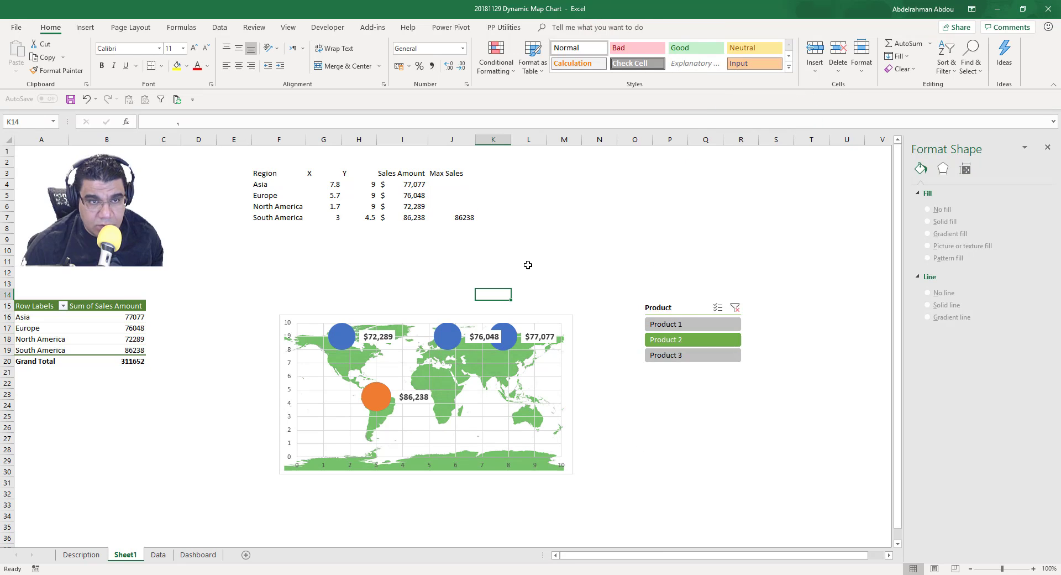
- Insert a timeline for the PivotTable based on the Date field
left_click(118, 321)
left_click(85, 27)
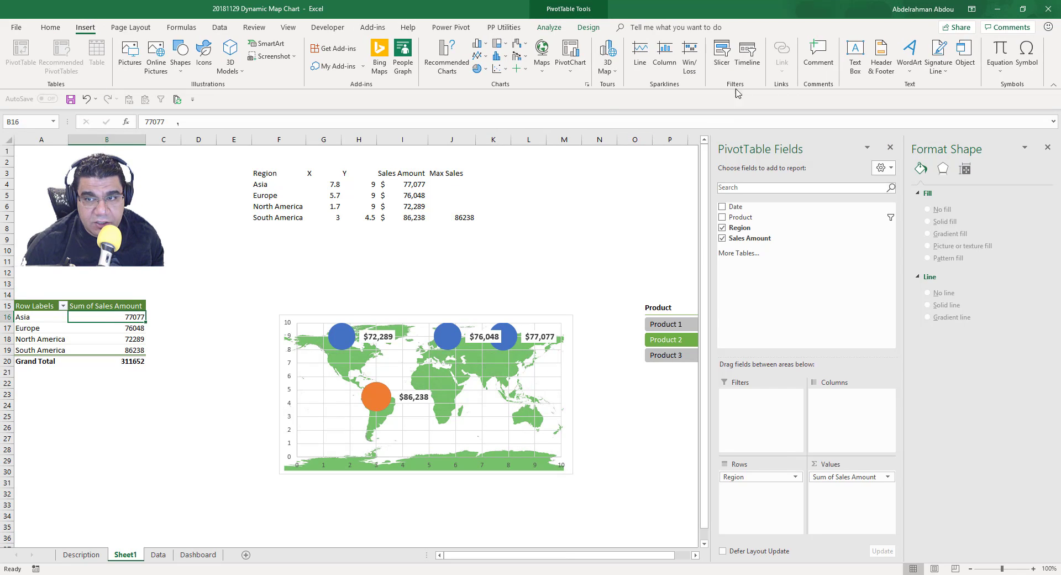
left_click(747, 55)
left_click(448, 292)
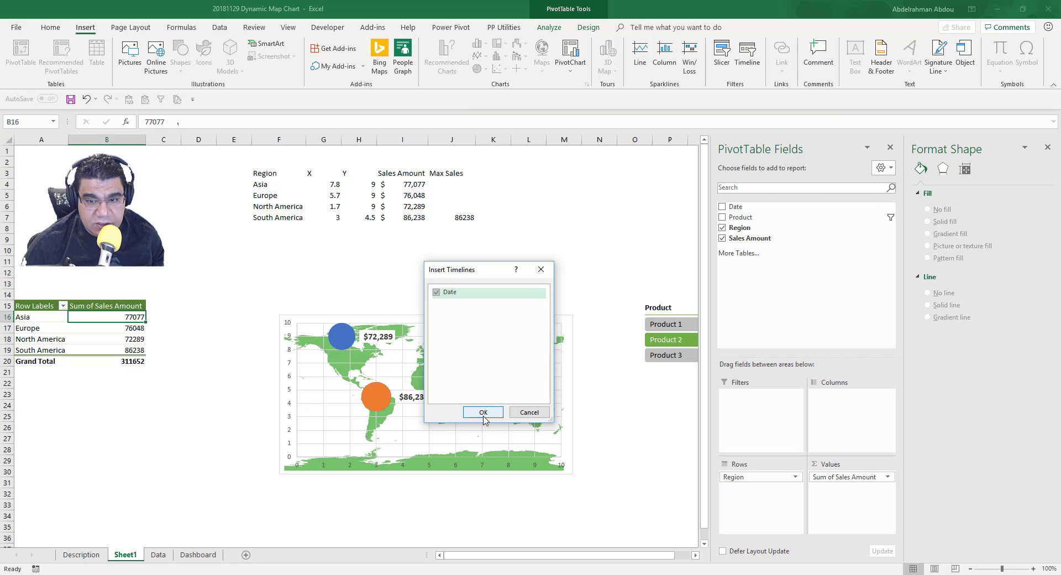
left_click(484, 415)
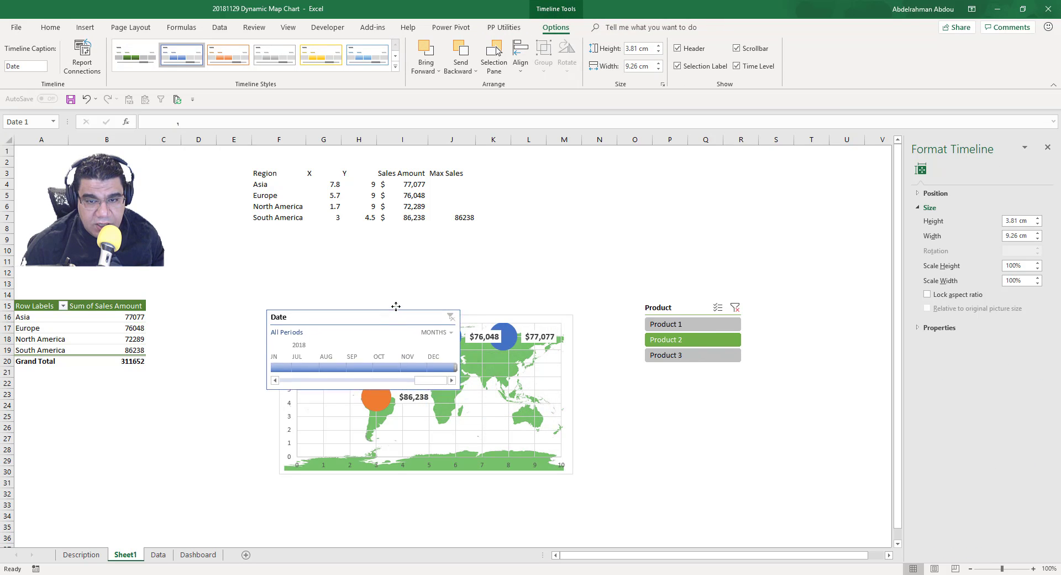
- Place the Date timeline just above the map chart and apply the custom green timeline style
left_click_drag(395, 306, 419, 221)
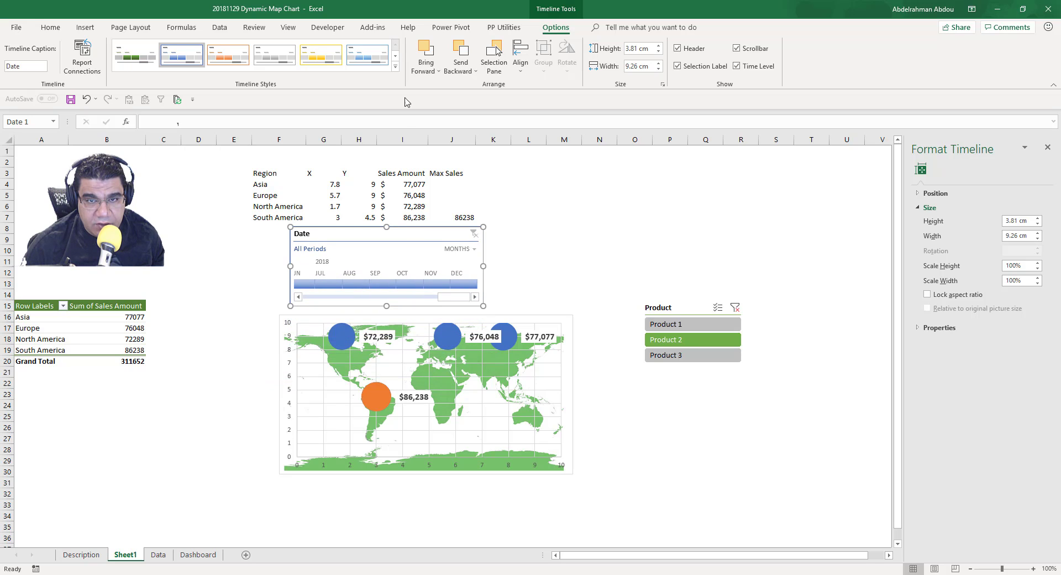
left_click(396, 66)
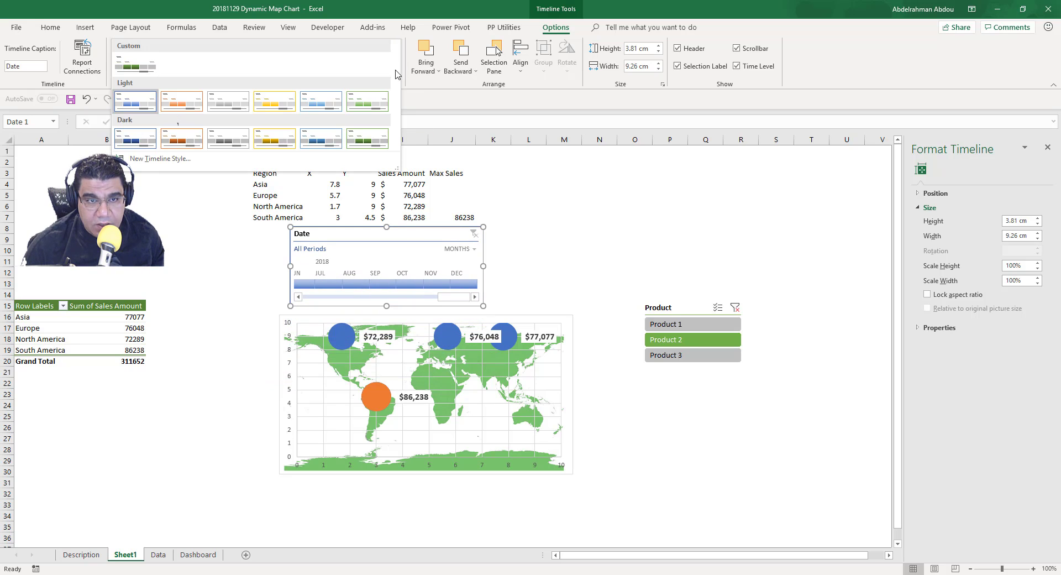
left_click(133, 68)
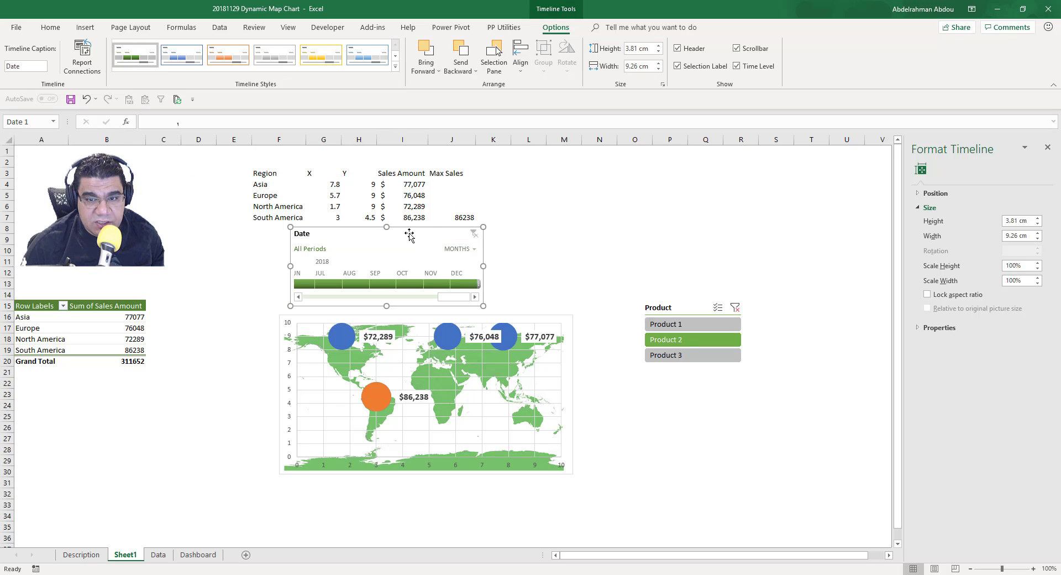
- Resize the Date timeline to about 20.5 cm wide and 2.9 cm high, and nudge the map chart slightly down beneath it
left_click_drag(484, 265, 631, 265)
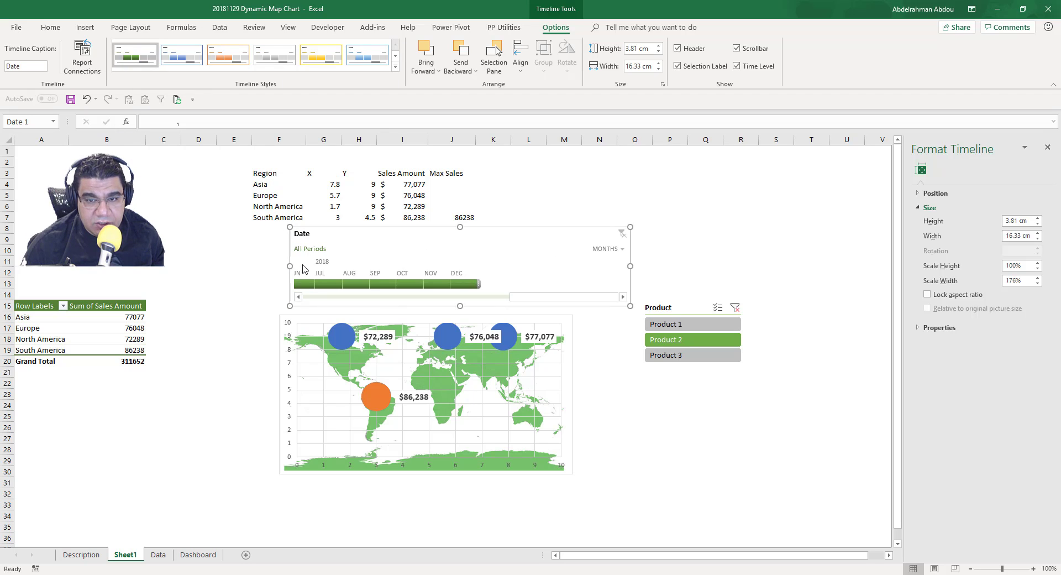
left_click_drag(290, 266, 216, 266)
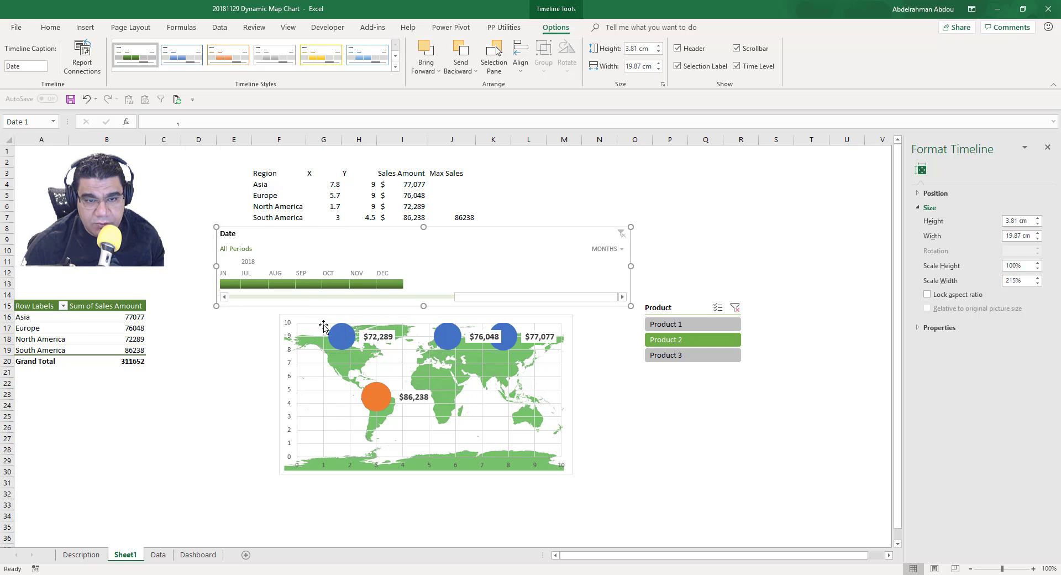
left_click_drag(326, 316, 325, 323)
left_click(287, 234)
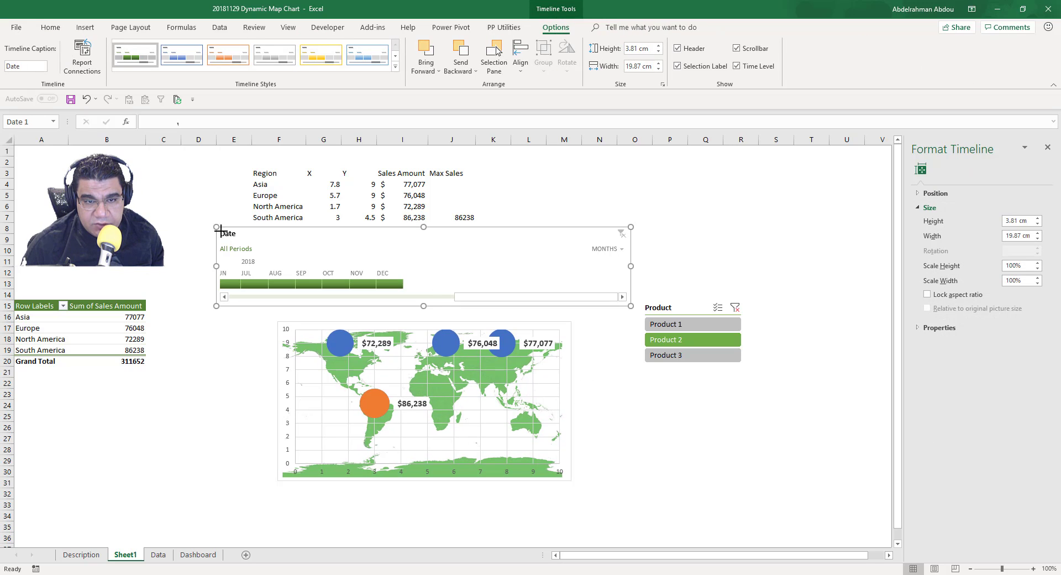
left_click_drag(216, 227, 203, 247)
left_click(665, 253)
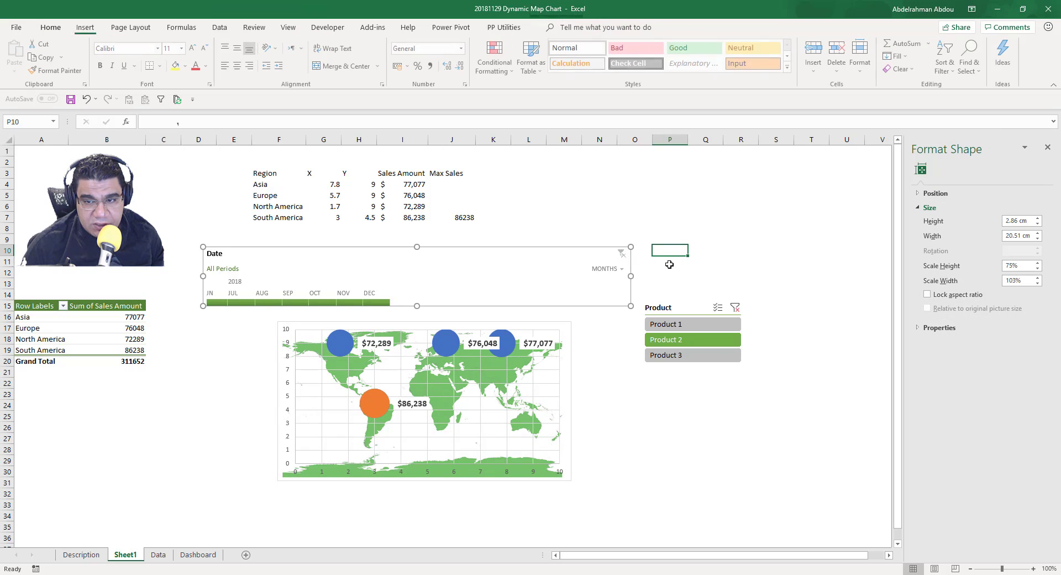
left_click(669, 272)
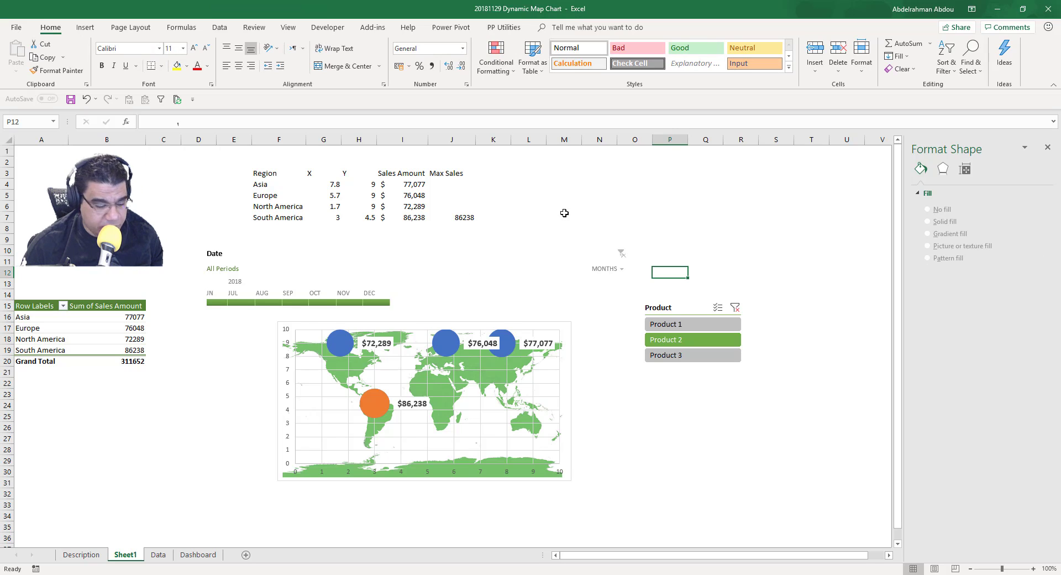
left_click(366, 272)
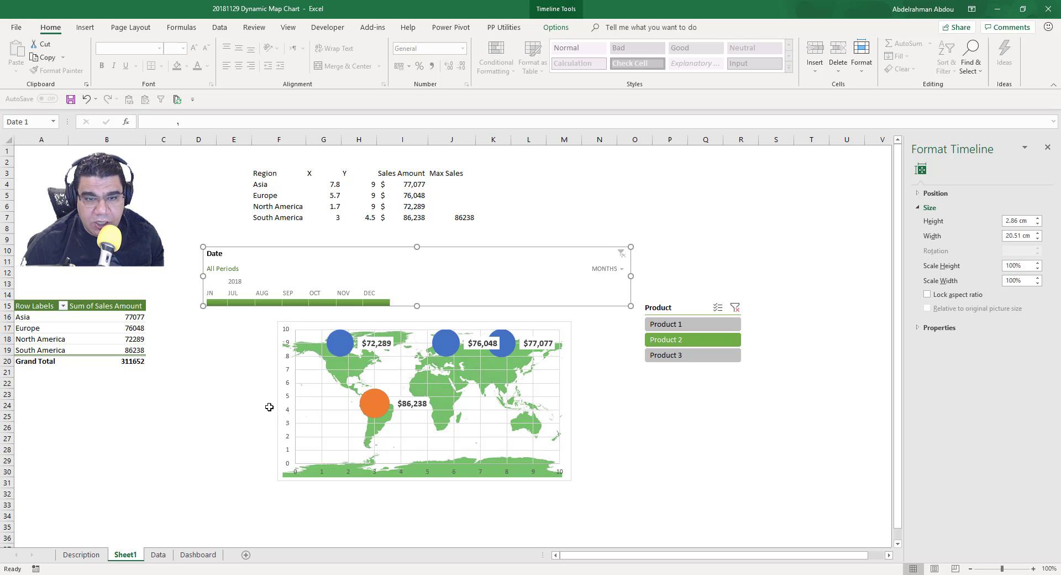
left_click(158, 555)
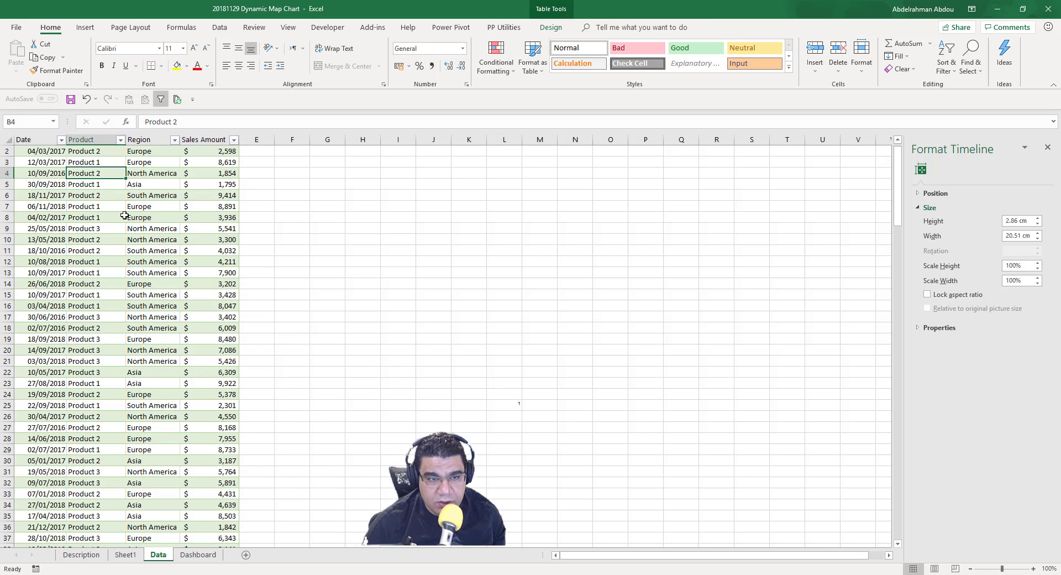
scroll(248, 158, "up", 1)
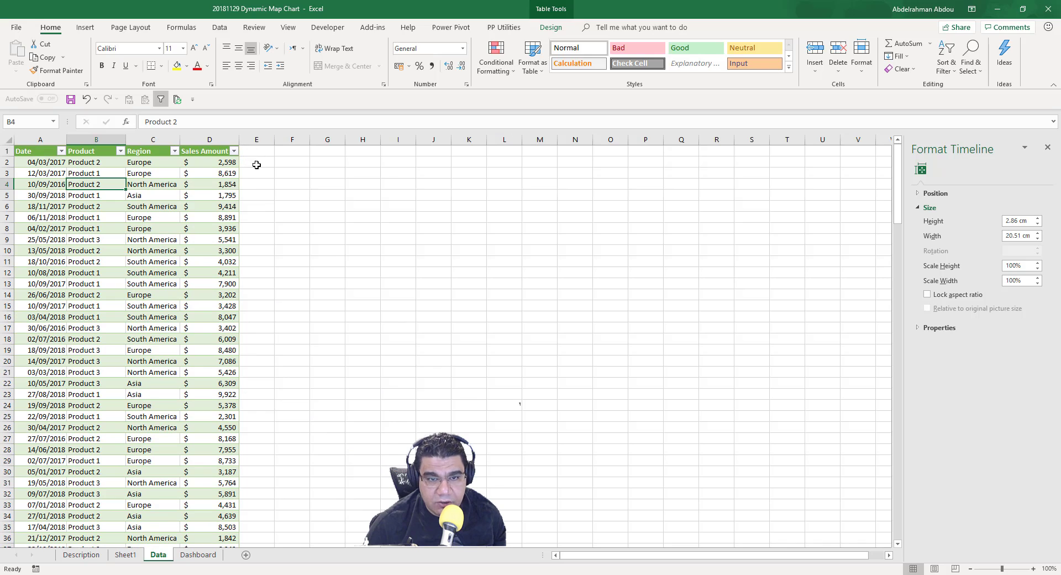
left_click(198, 554)
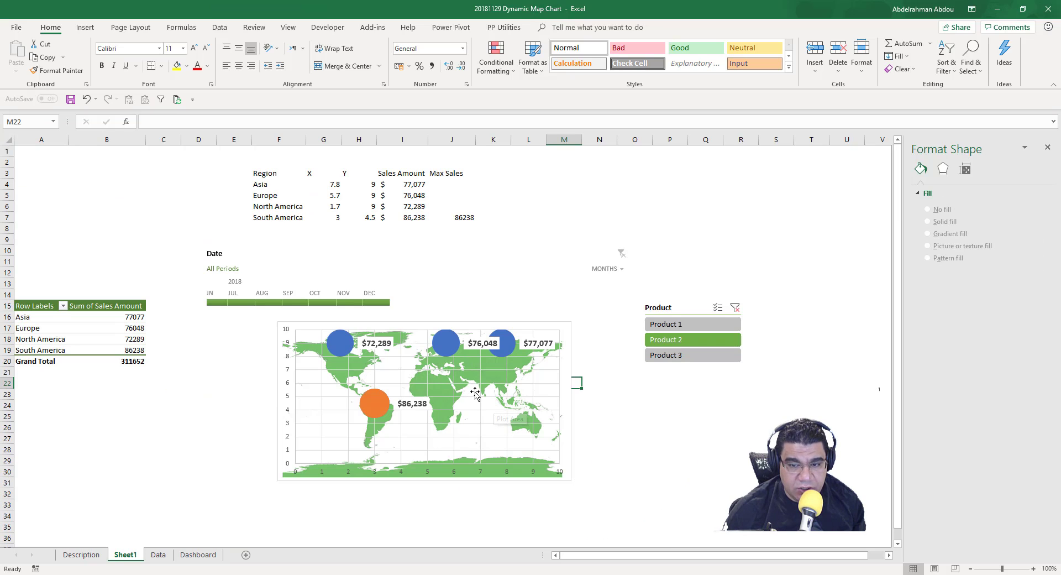
- Delete the vertical major gridlines from the map chart
left_click(481, 401)
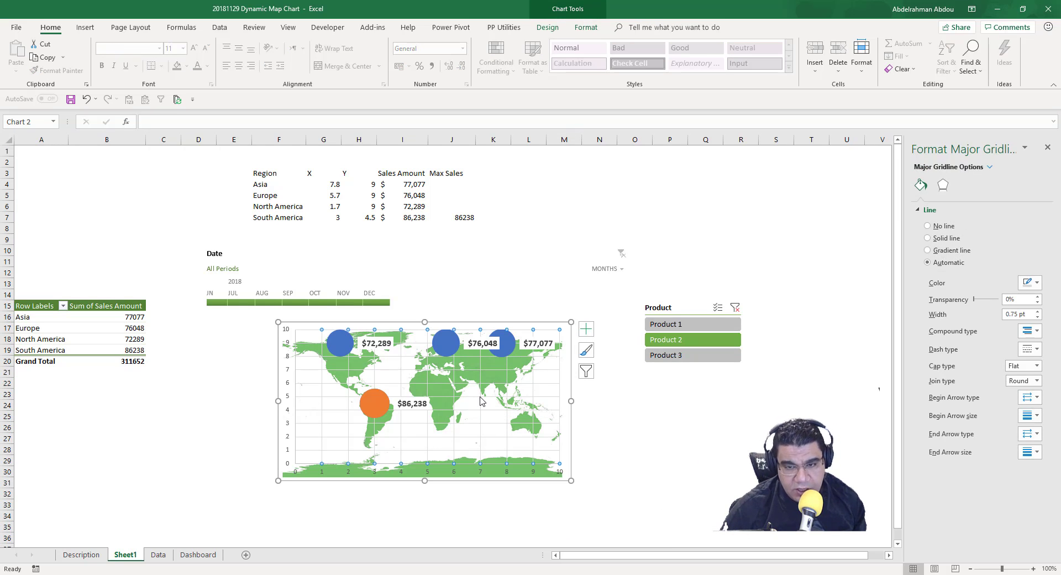
left_click(481, 400)
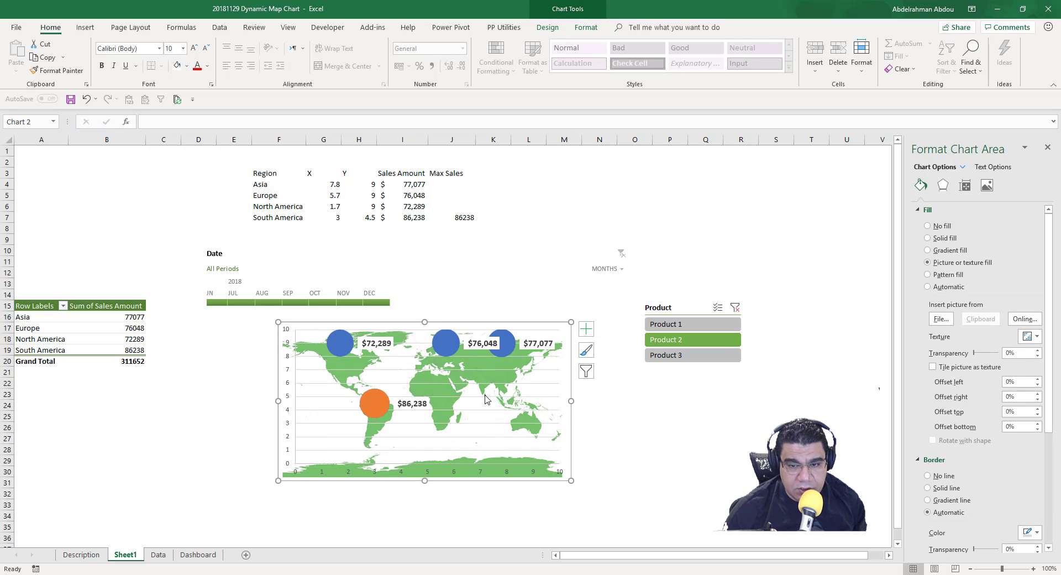
- Delete the horizontal major gridlines, the horizontal axis and the vertical axis from the map chart
left_click(485, 398)
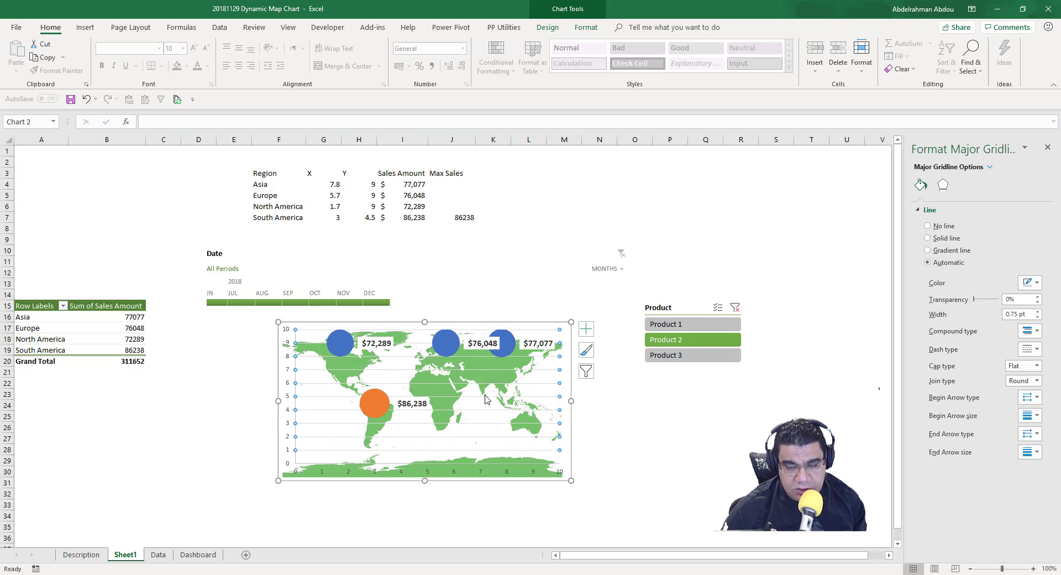
left_click(485, 399)
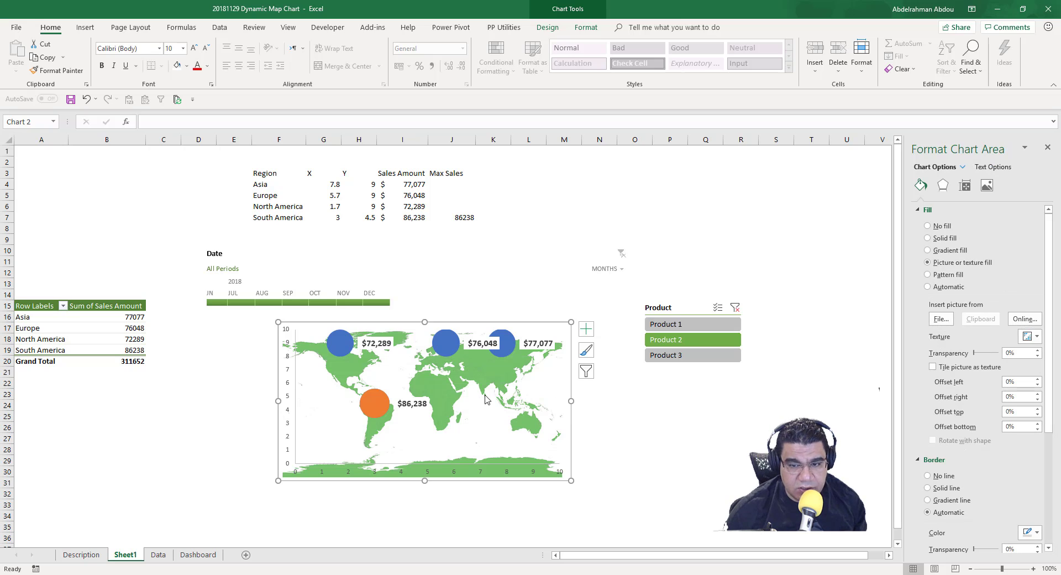
left_click(458, 473)
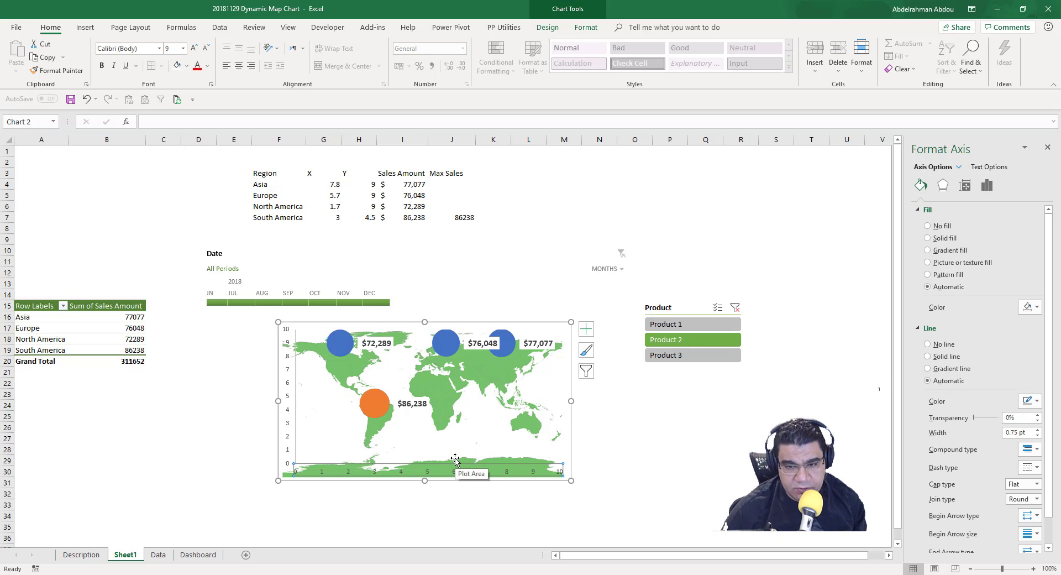
key("Delete")
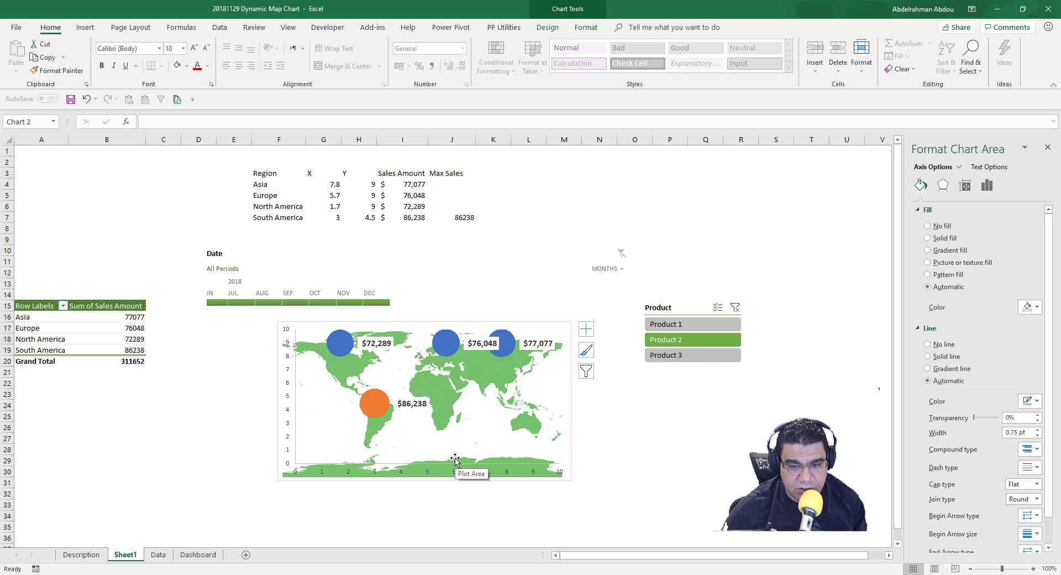
left_click(289, 414)
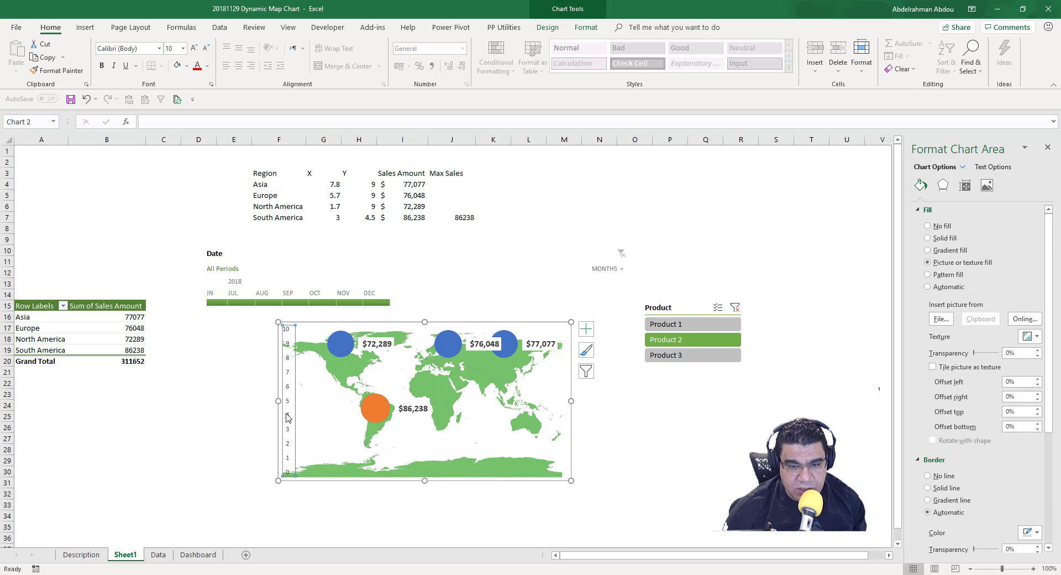
key("Delete")
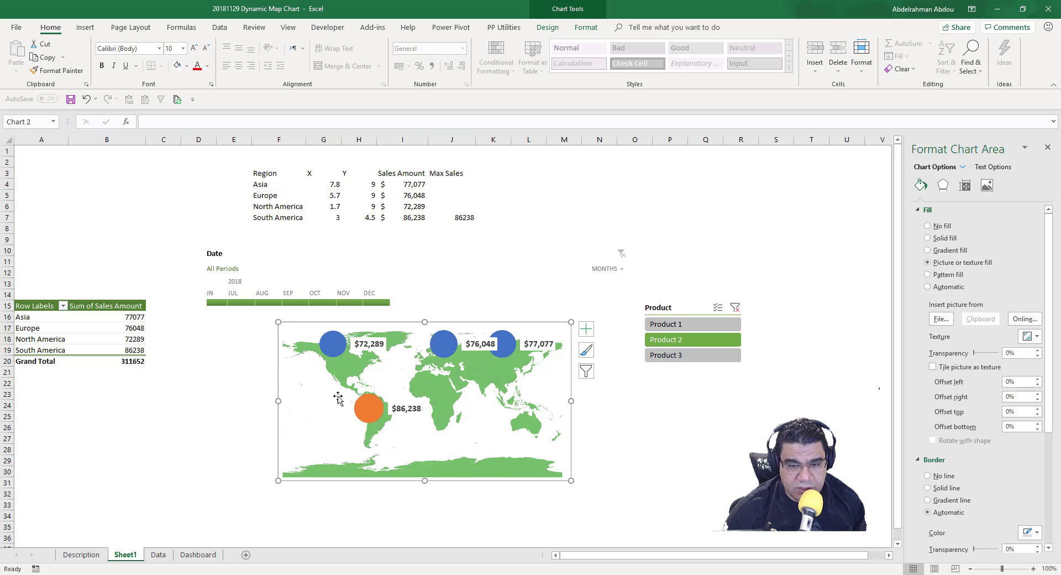
- Move the map chart slightly down and to the left beneath the Date timeline
left_click(414, 325)
left_click_drag(415, 324, 399, 339)
left_click(399, 339)
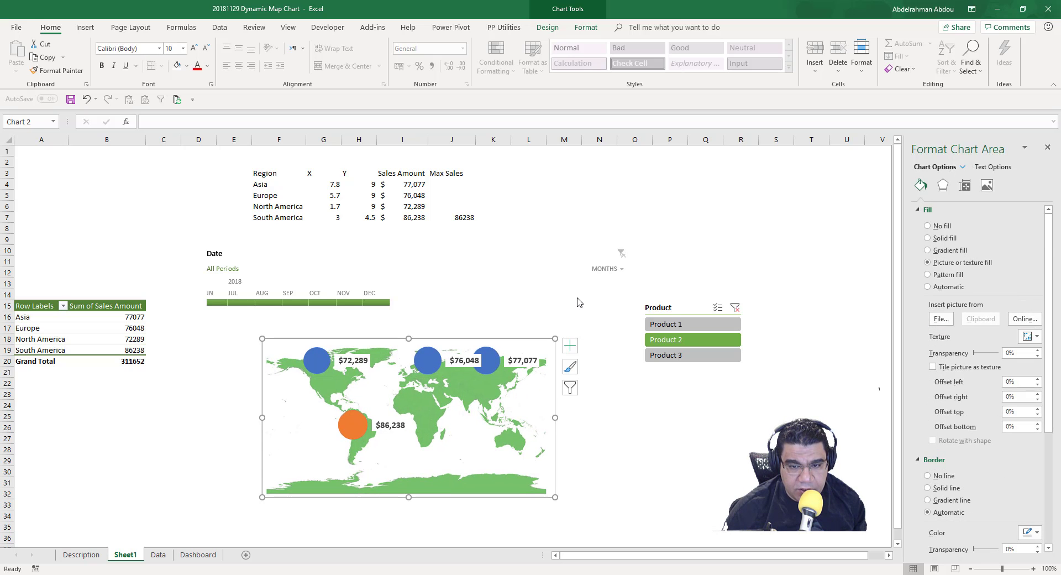
- Switch the Date timeline from months to years and filter the data to 2017
left_click(462, 293)
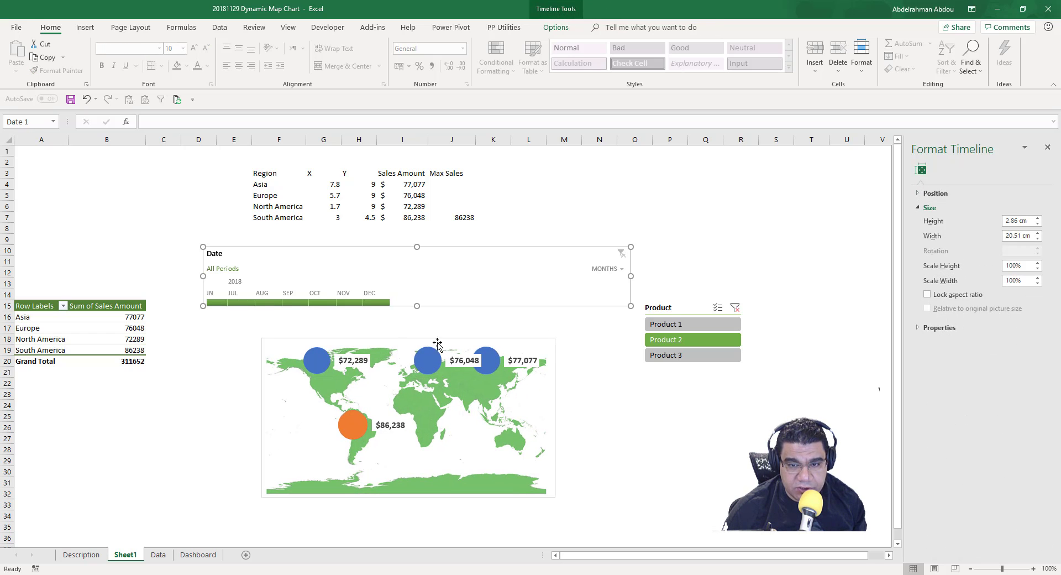
left_click(604, 269)
left_click(618, 283)
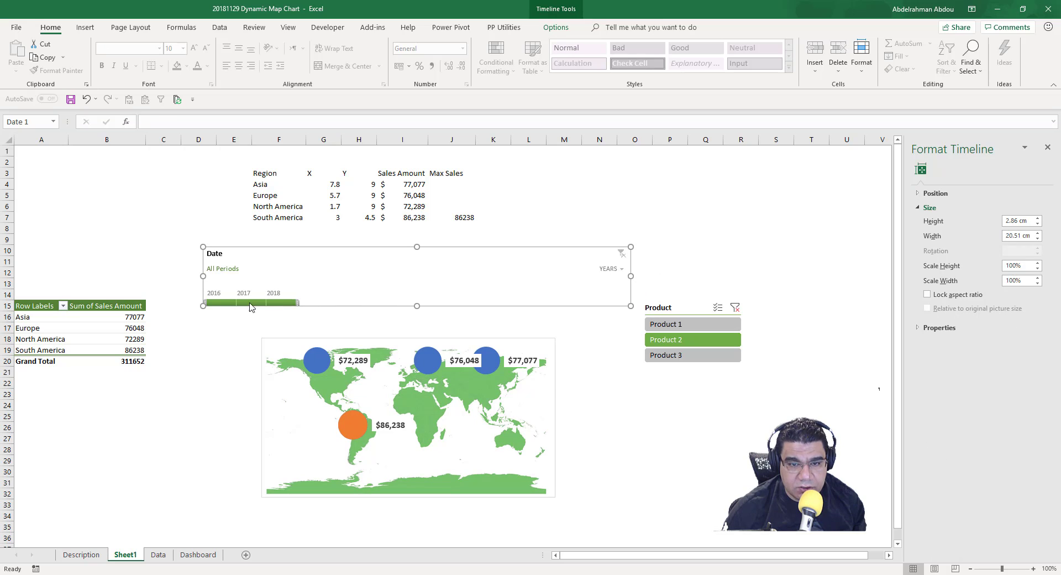
left_click(251, 302)
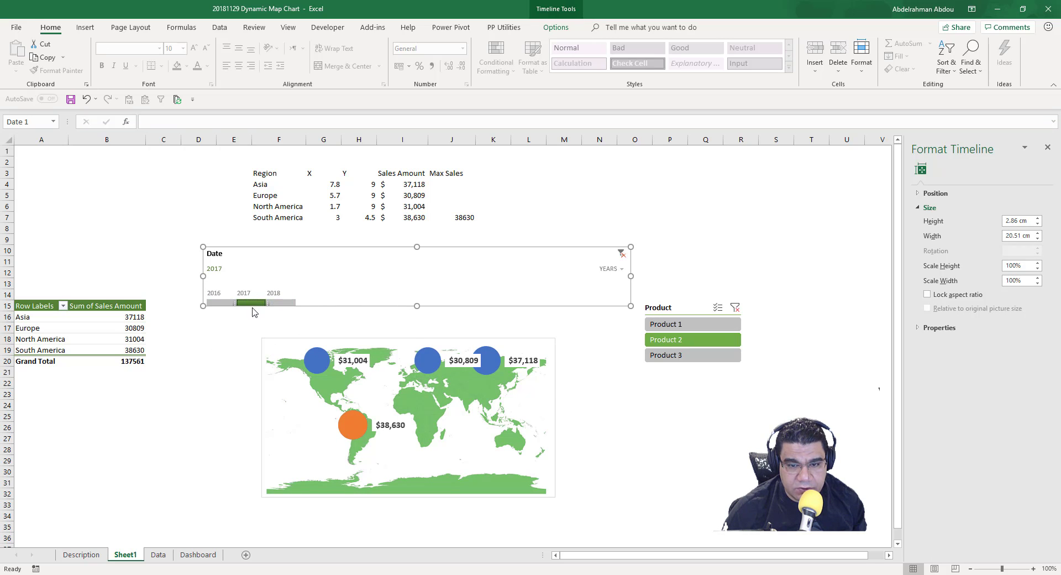
- Filter the dashboard to Product 1 in the Product slicer and to 2018 in the Date timeline
left_click(680, 325)
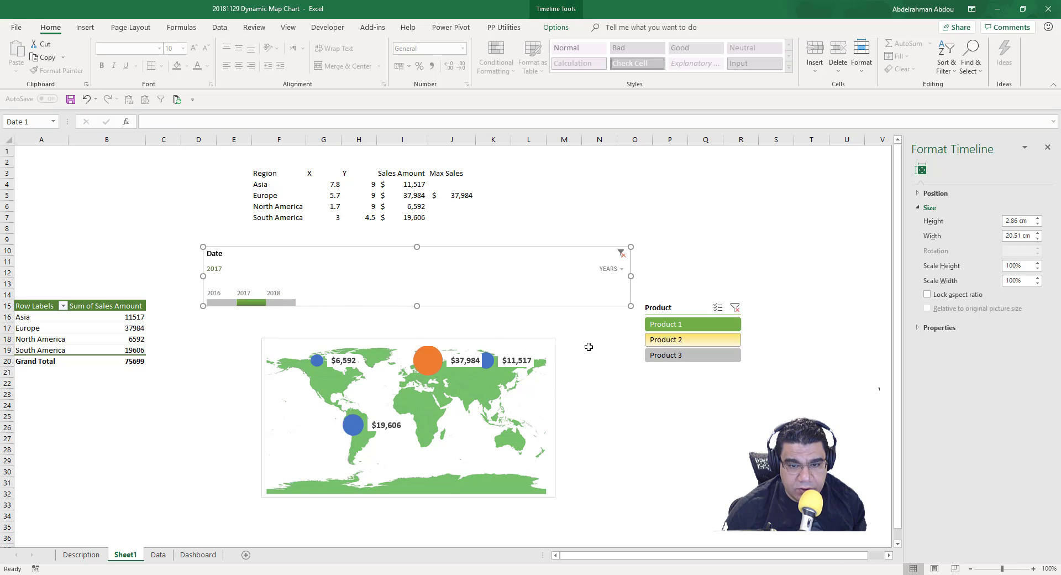
left_click(278, 303)
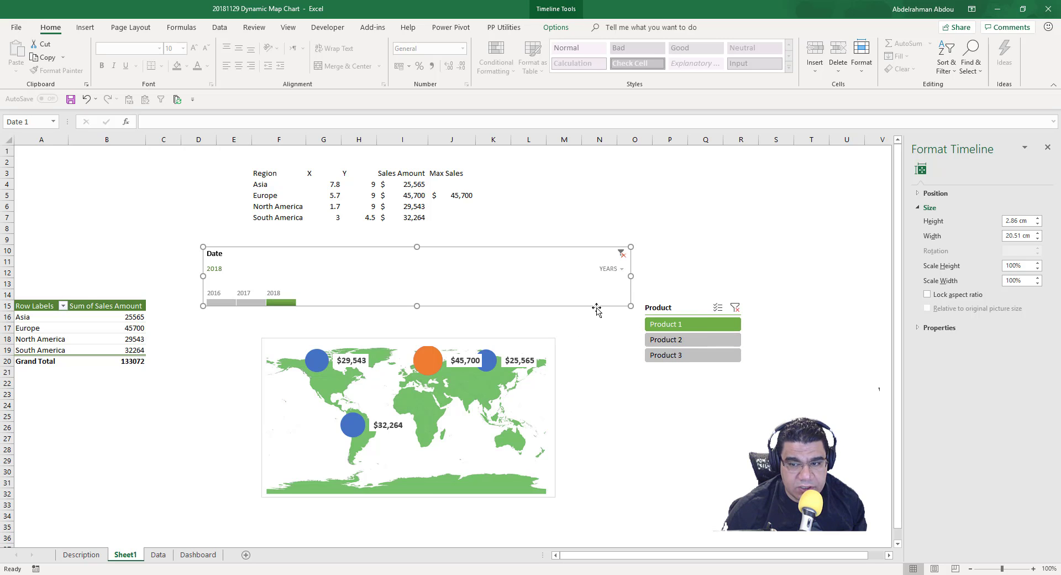
key("Escape")
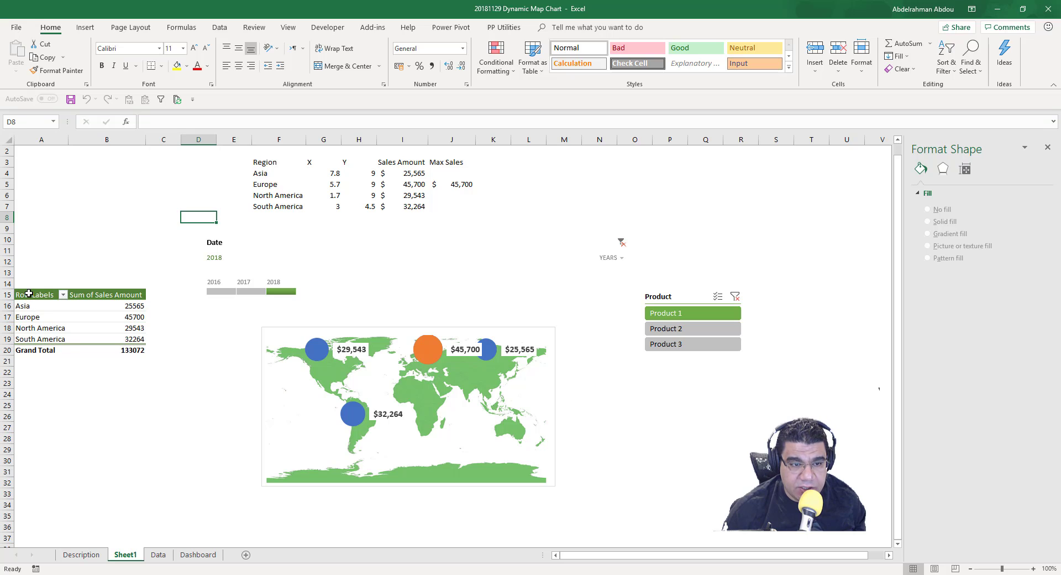
- Move the PivotTable from Sheet1 A15:B20 to cell B3 of a new worksheet named pivot
left_click_drag(29, 294, 141, 346)
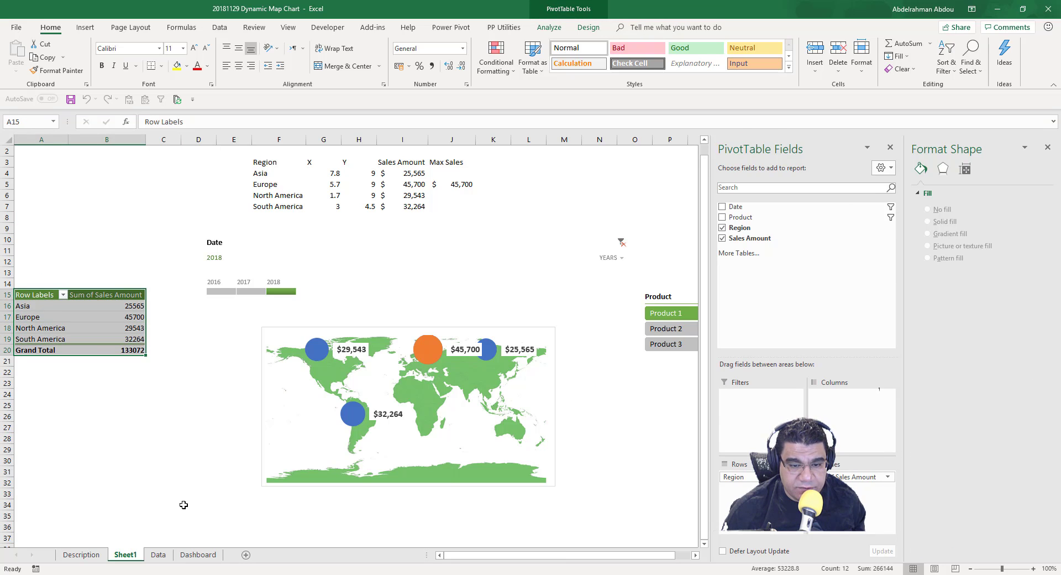
key("ctrl+x")
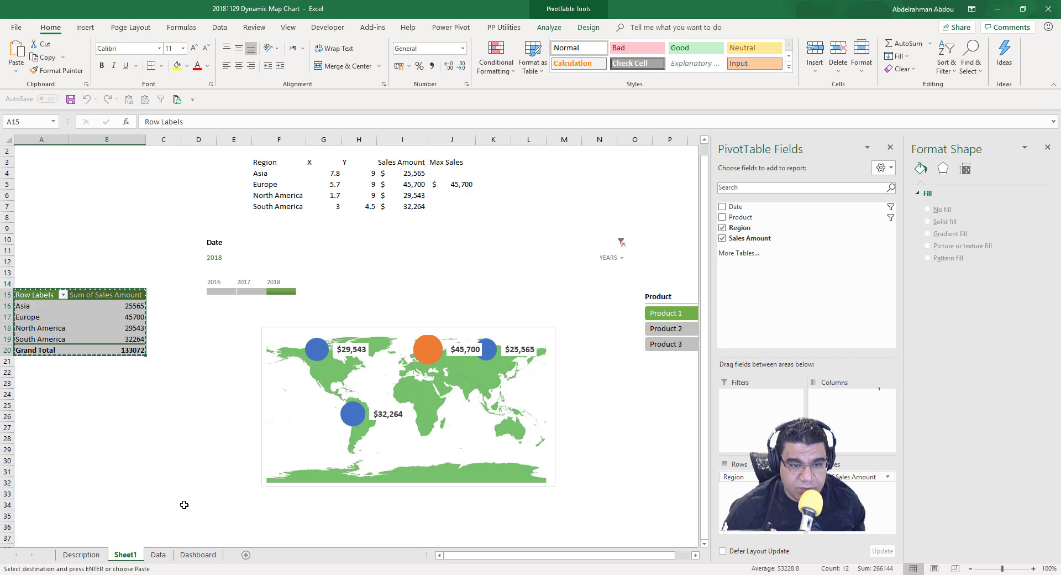
left_click(245, 554)
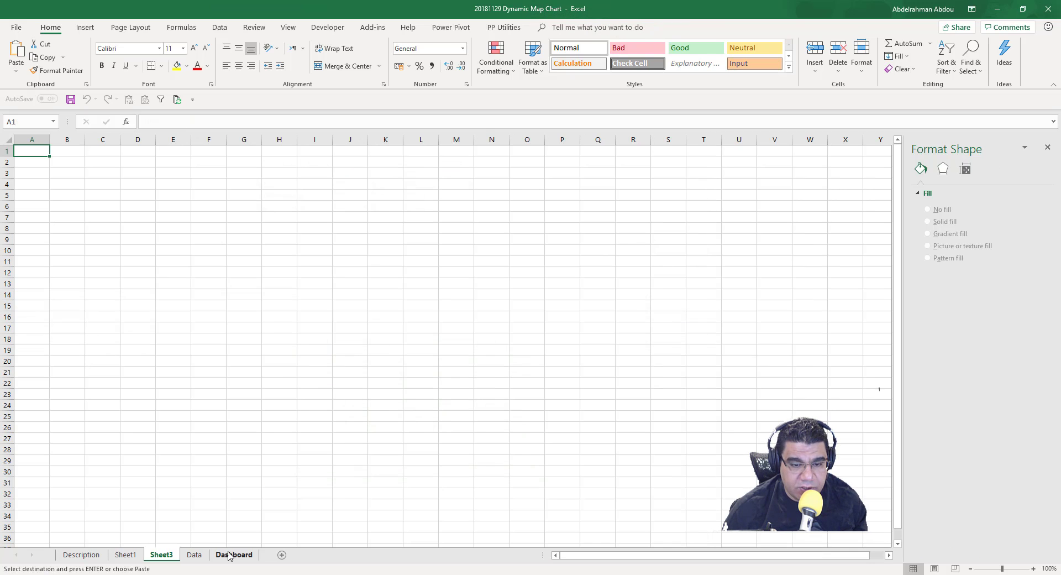
double_click(161, 554)
type("pivot")
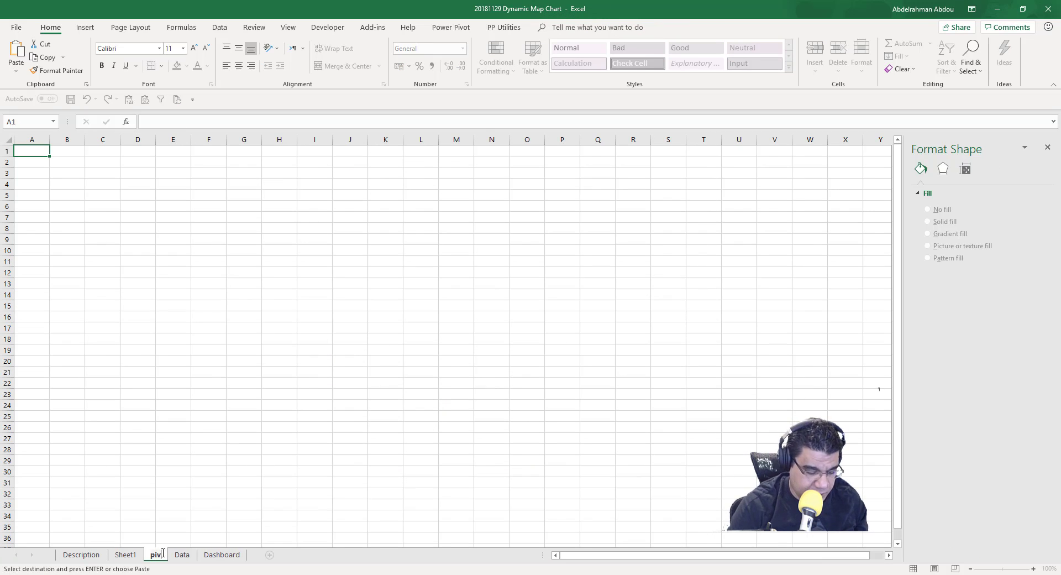
key("Return")
left_click(67, 172)
key("ctrl+v")
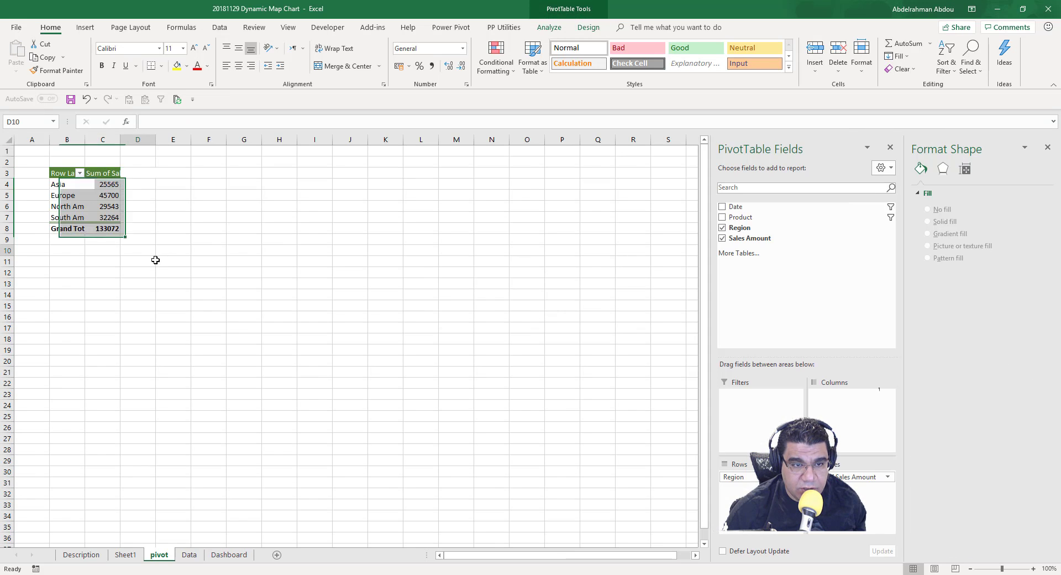
left_click(145, 252)
- Rewrite the Sales Amount formula for Asia in Sheet1 cell I4 as =VLOOKUP(F4,pivot!$B$3:$C$8,2,FALSE)
left_click(124, 554)
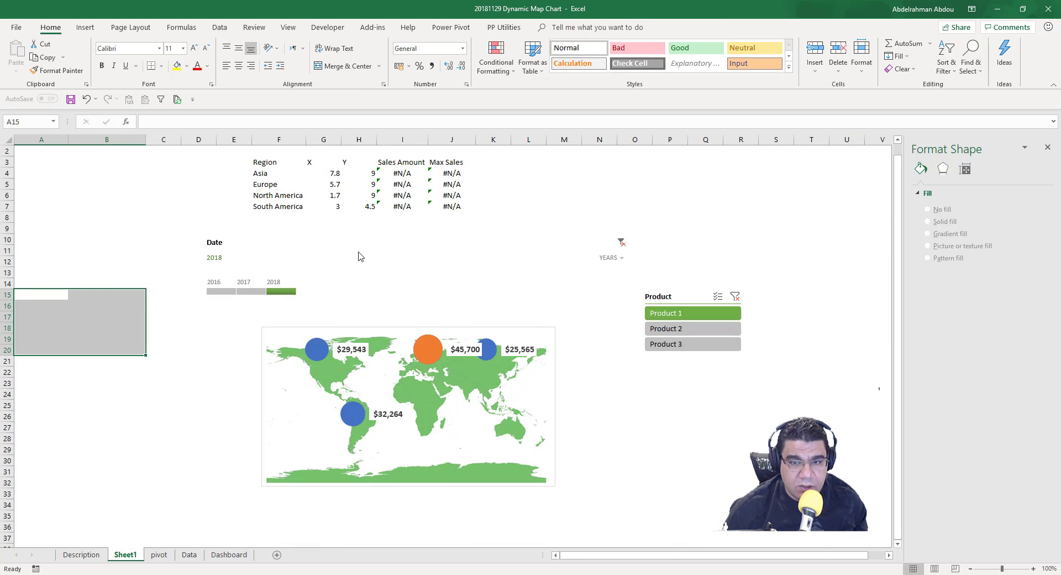
left_click(392, 175)
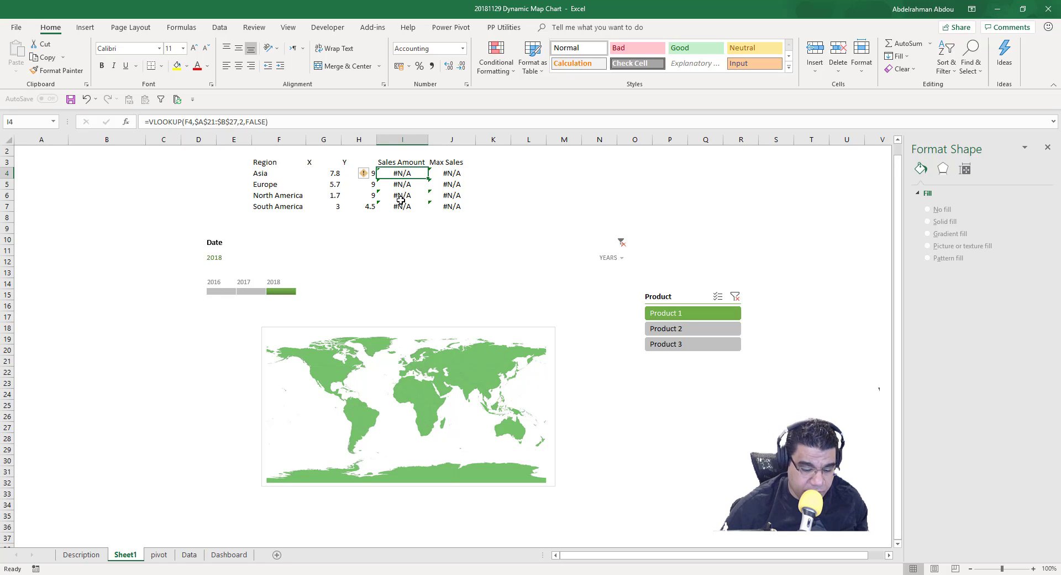
type("=VLOOKUP(")
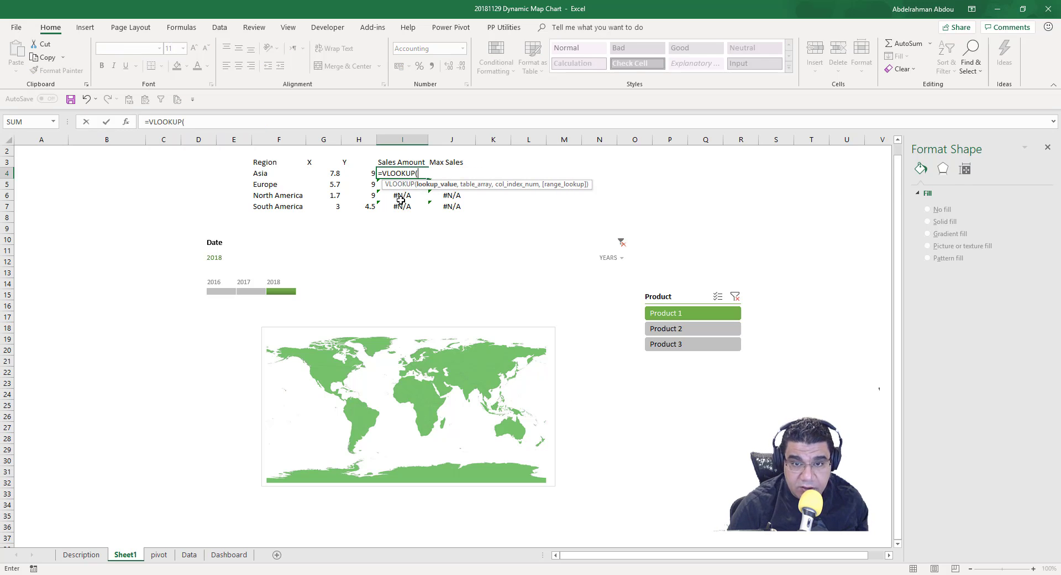
left_click(279, 174)
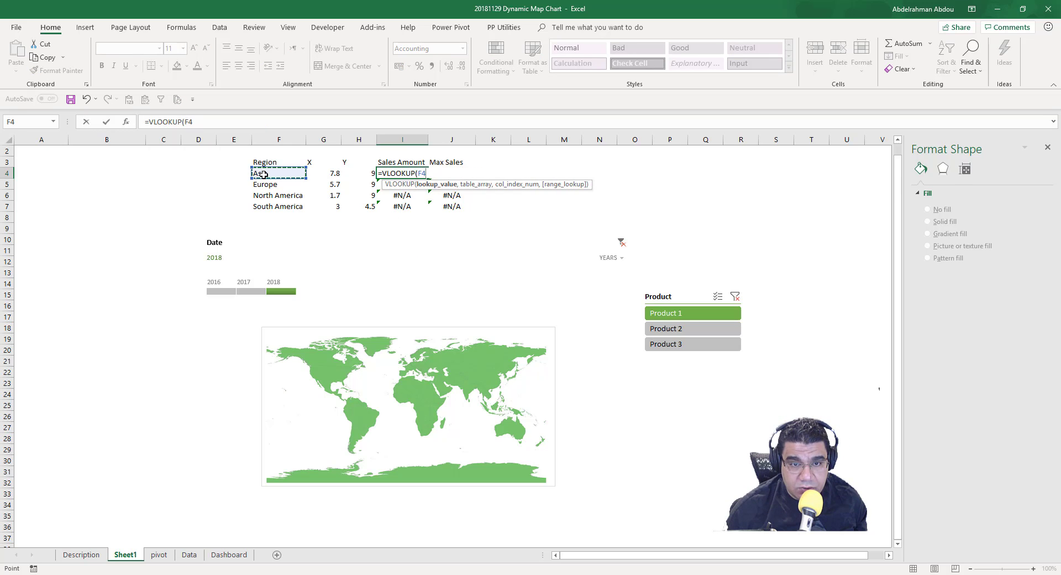
type(",")
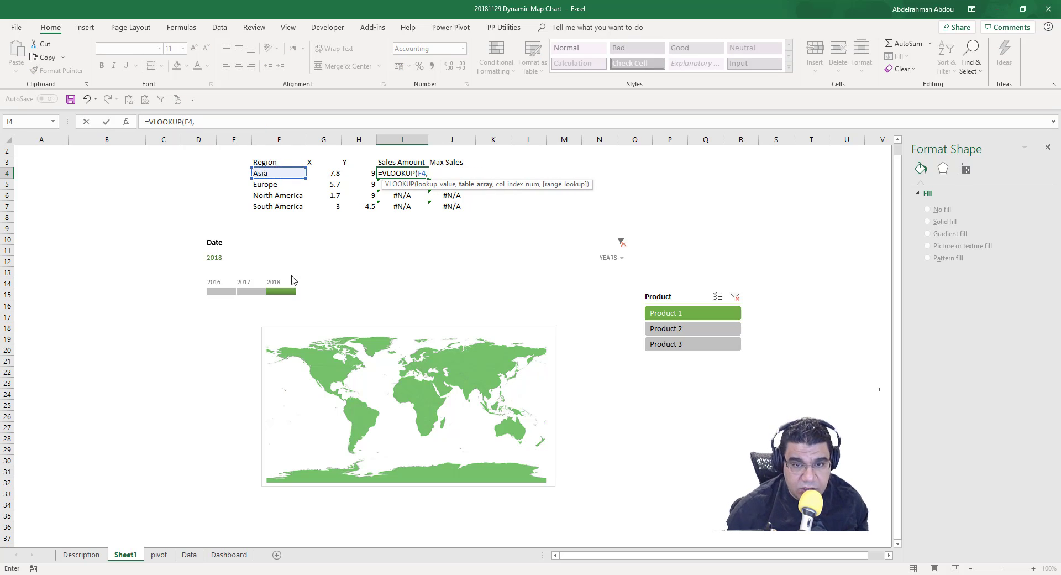
left_click(160, 557)
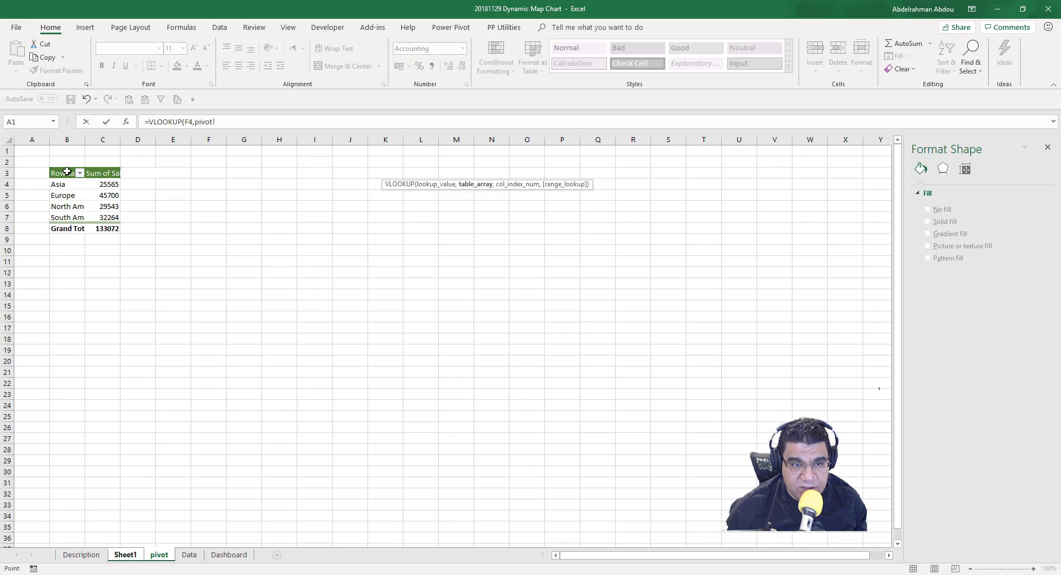
left_click_drag(67, 172, 111, 228)
key("F4")
type(",2,")
key("Down")
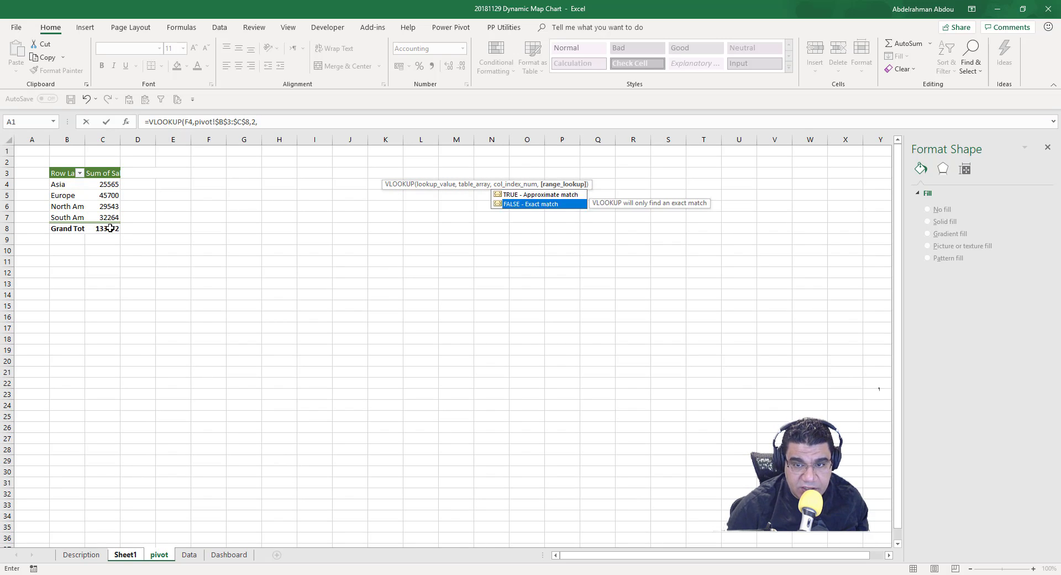
key("Tab")
key("Return")
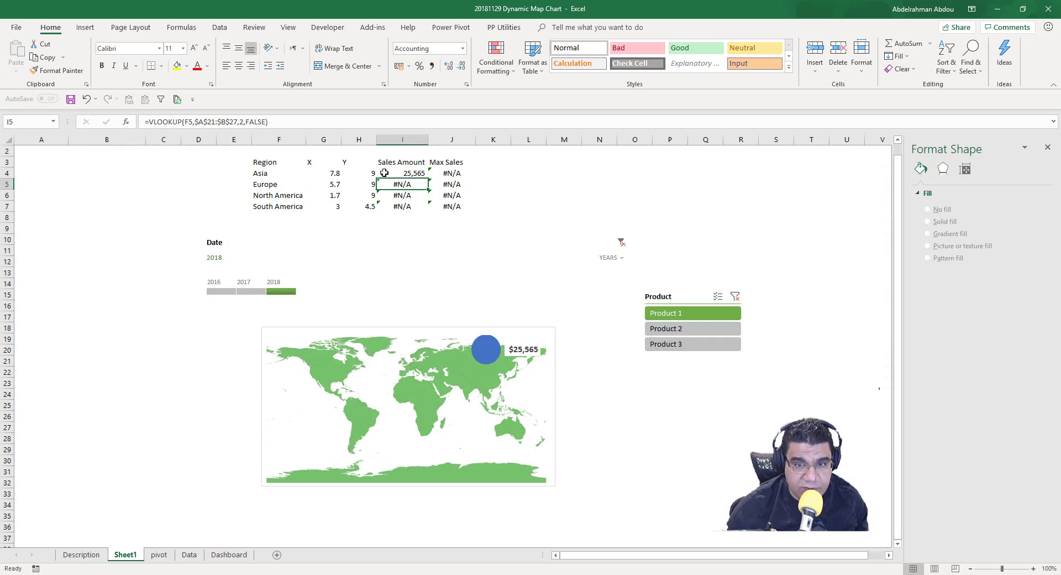
- Fill the Sales Amount formula from I4 down through I7 for the remaining regions
left_click(422, 176)
left_click_drag(425, 180, 426, 209)
left_click(403, 227)
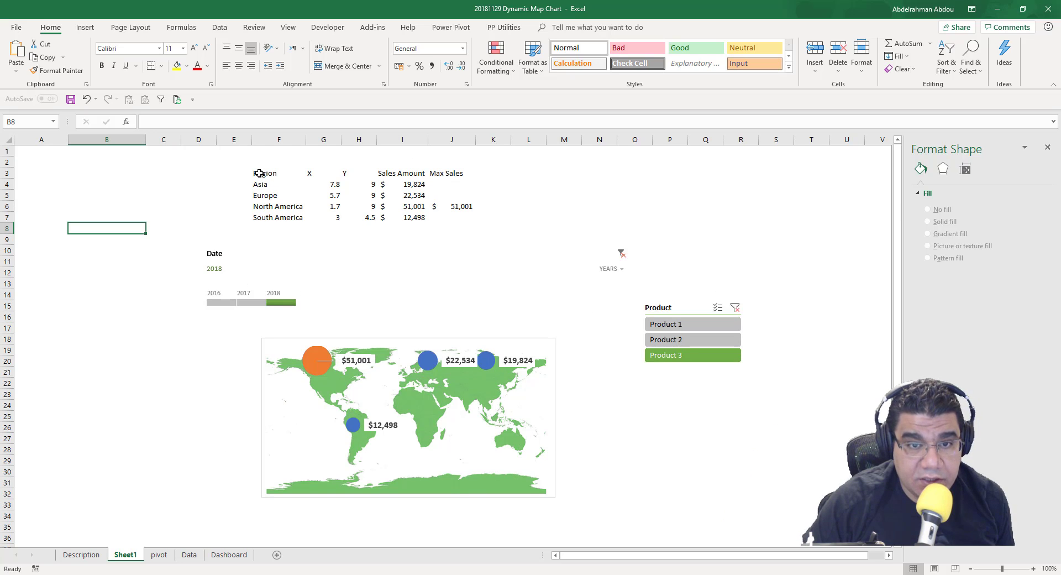
- Try hiding rows 3 to 7 that hold the region table, and undo the hiding
left_click_drag(259, 173, 468, 220)
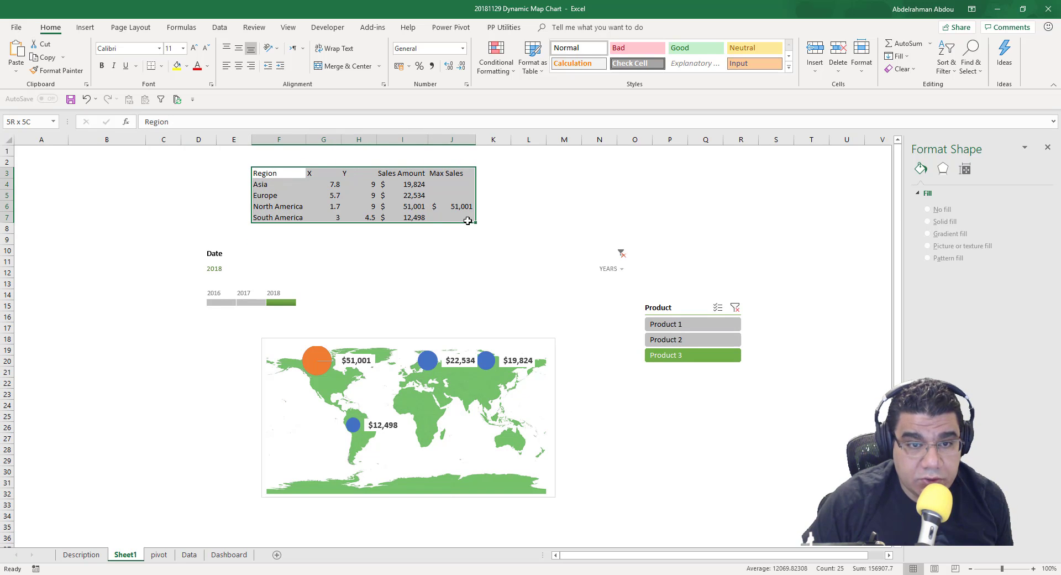
left_click_drag(7, 173, 7, 219)
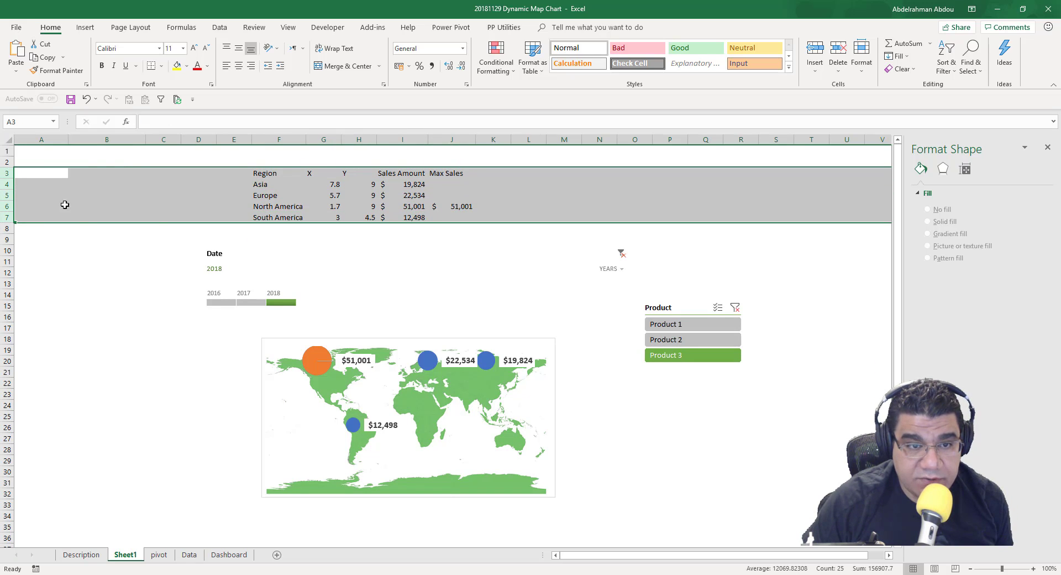
right_click(83, 197)
left_click(113, 340)
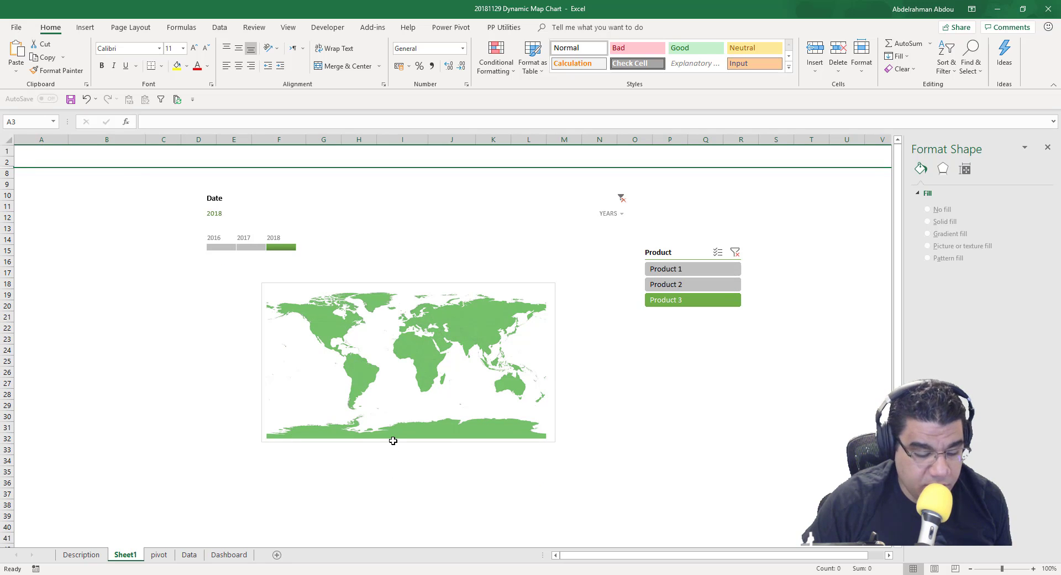
key("ctrl+z")
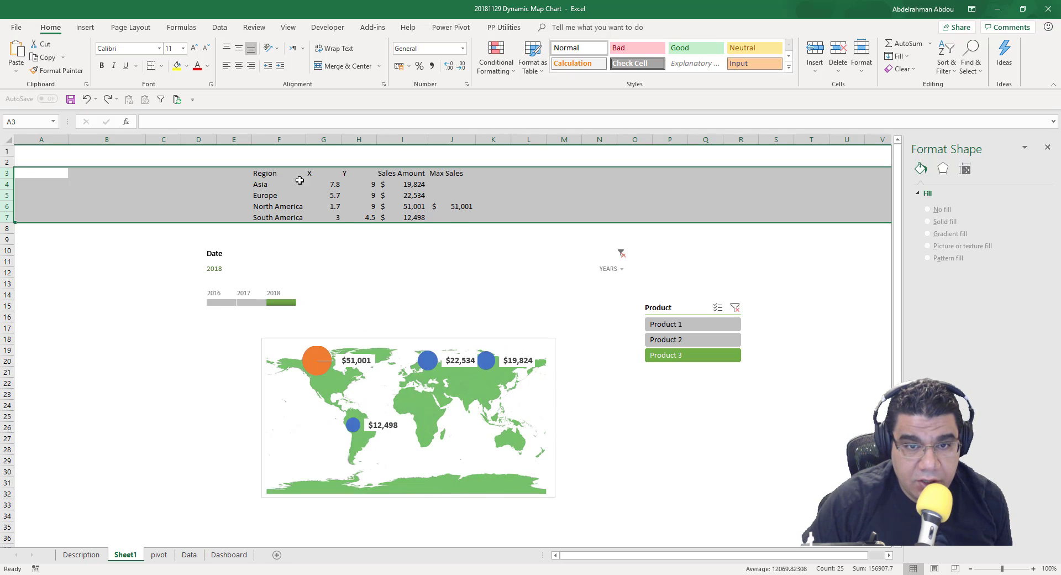
left_click_drag(276, 173, 448, 221)
key("ctrl+c")
left_click_drag(713, 556, 728, 557)
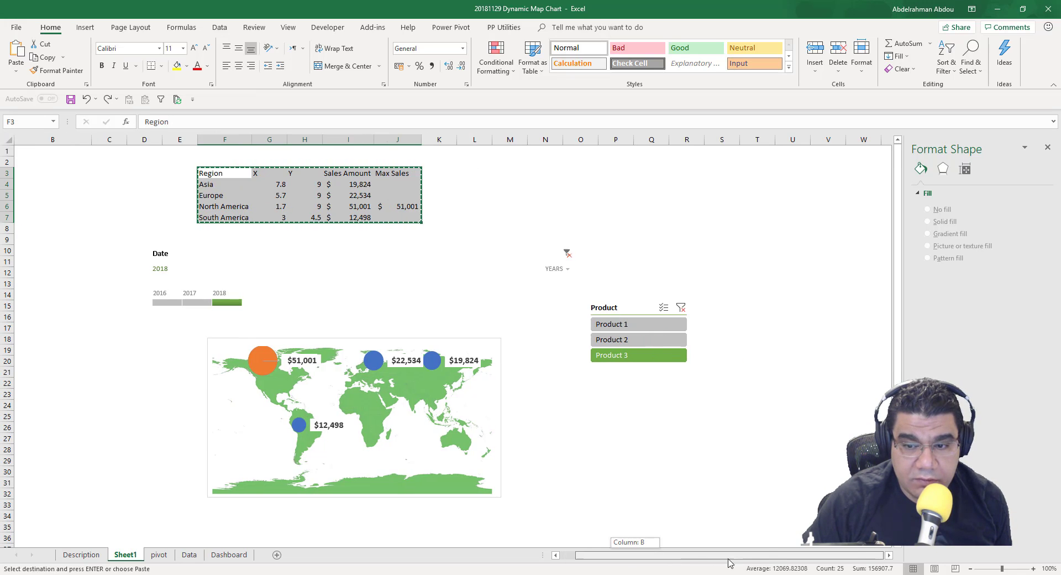
left_click(888, 555)
left_click(888, 556)
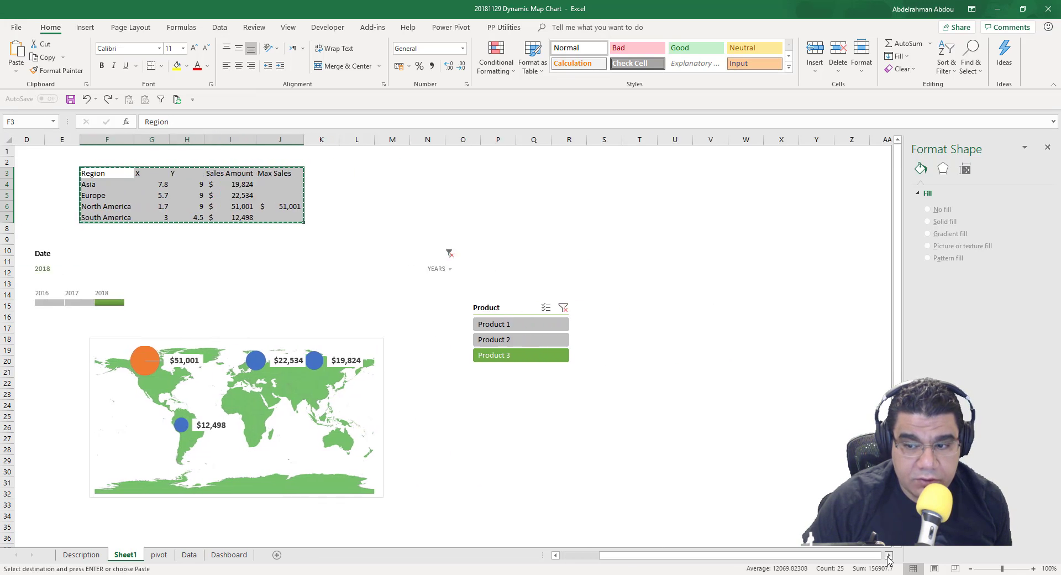
left_click(888, 555)
left_click(889, 556)
left_click(822, 428)
left_click(822, 471)
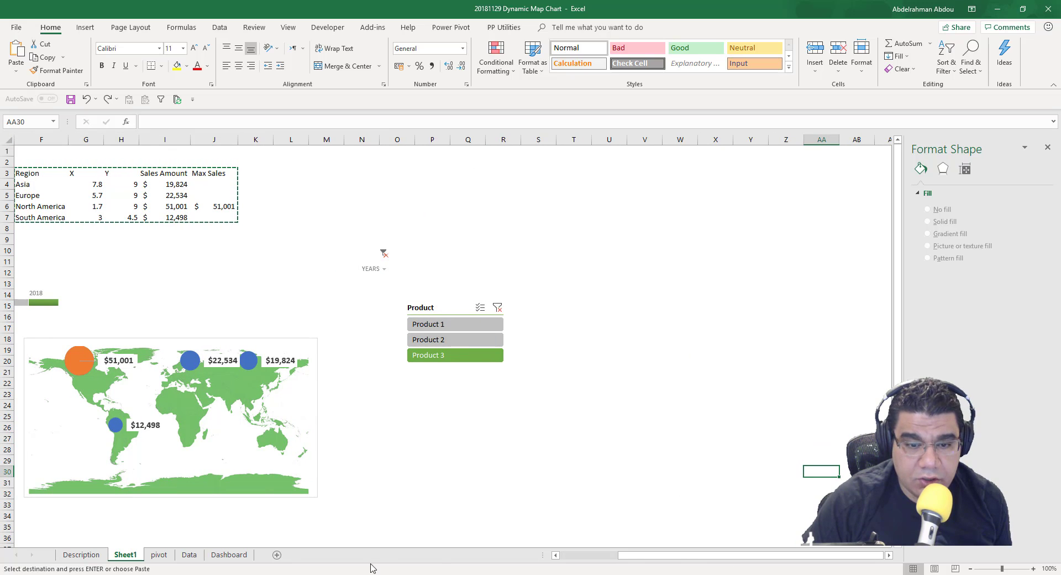
left_click_drag(690, 556, 542, 558)
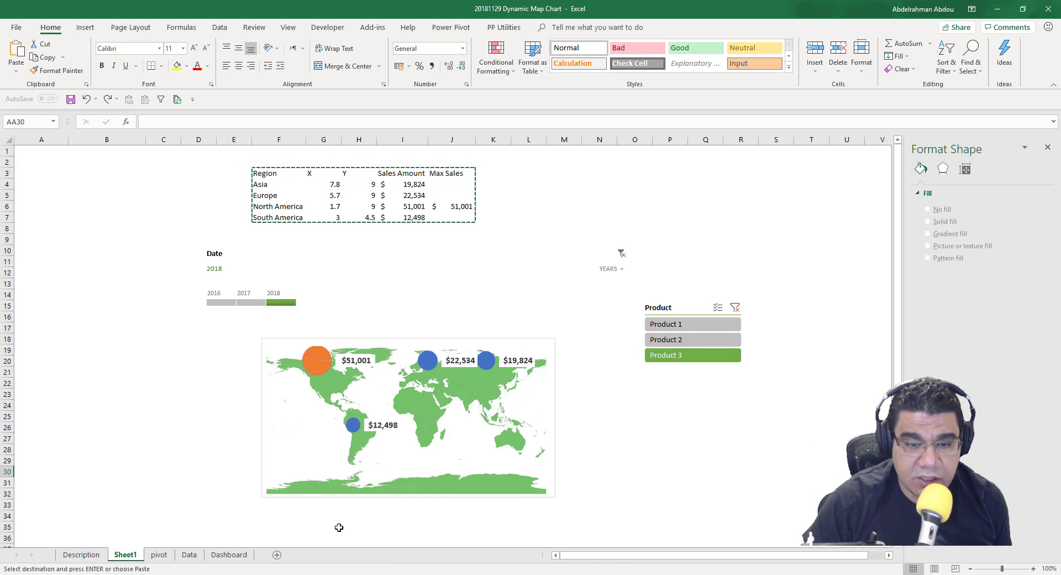
left_click(349, 208)
key("Escape")
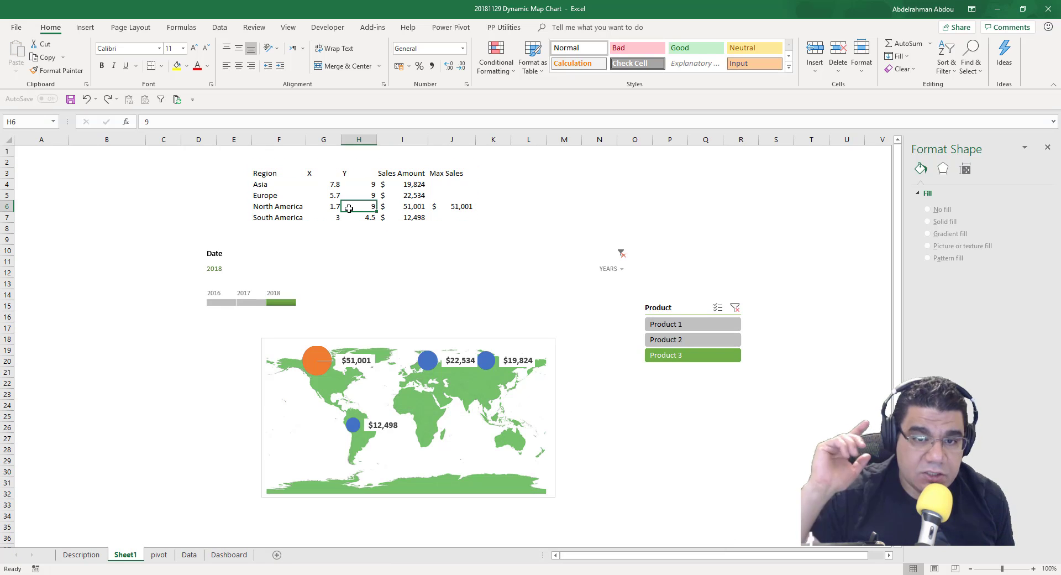